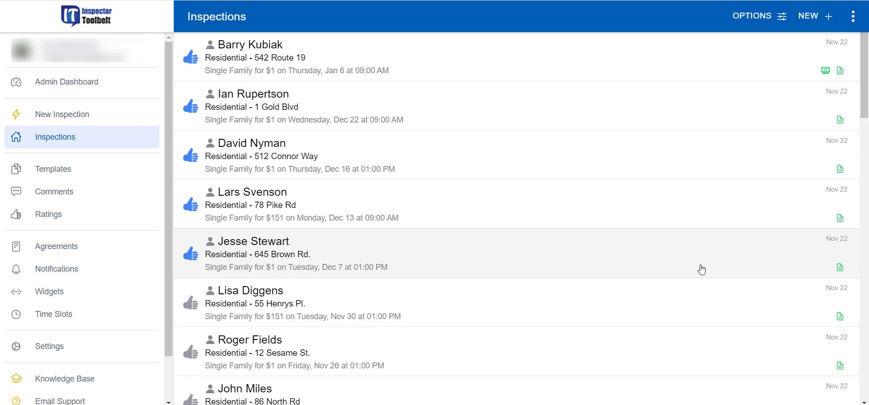
Step: Enter 'Payable upon receipt' as the invoice Terms in the Company Profile and save it
scroll(702, 270, down, 1)
scroll(701, 270, up, 1)
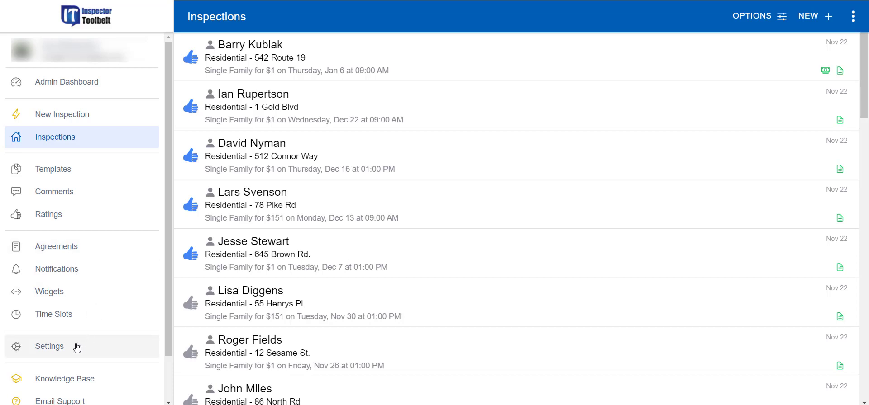
click(66, 352)
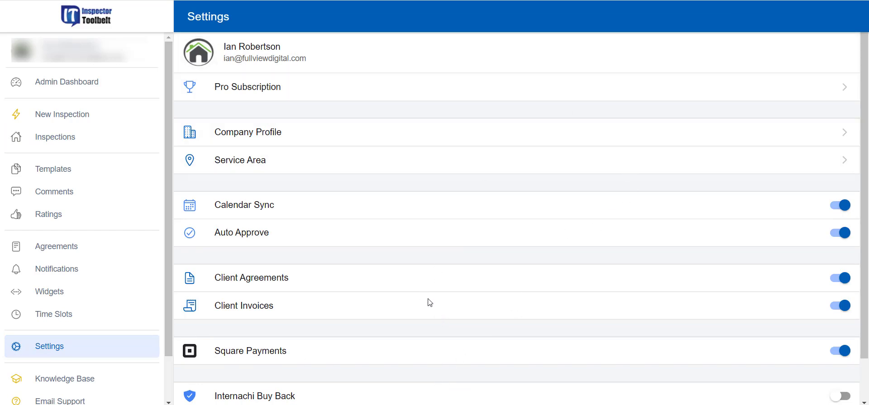
click(372, 135)
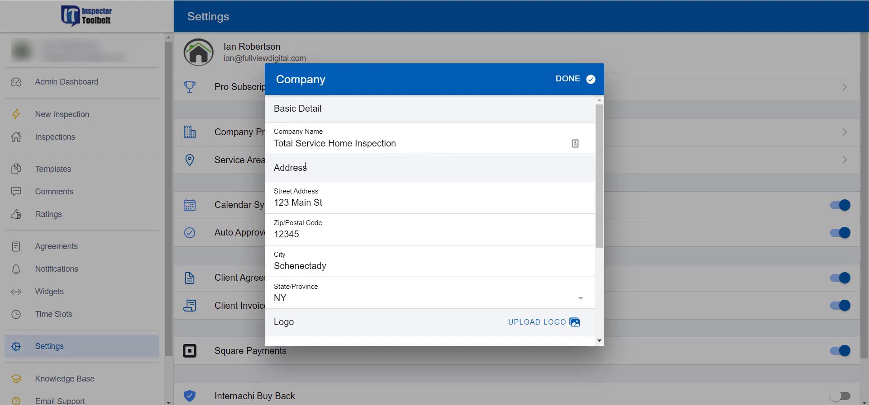
scroll(349, 165, down, 1)
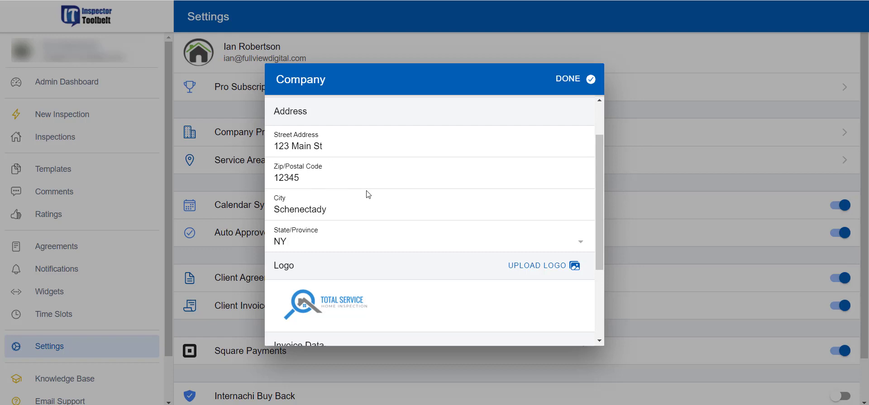
scroll(366, 194, down, 2)
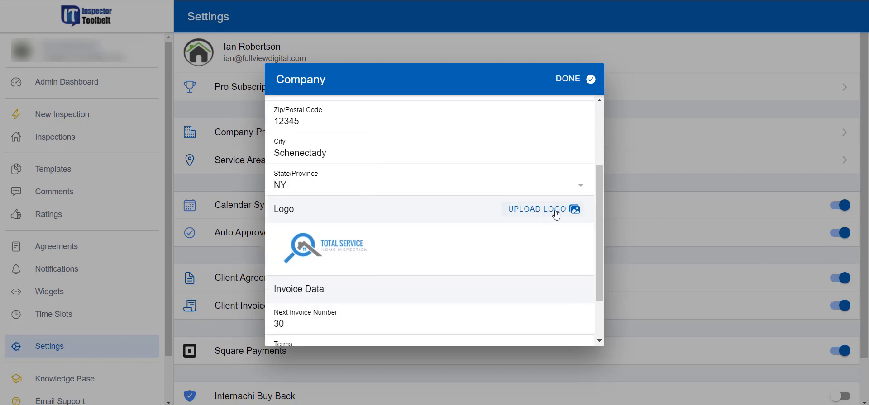
scroll(308, 253, down, 2)
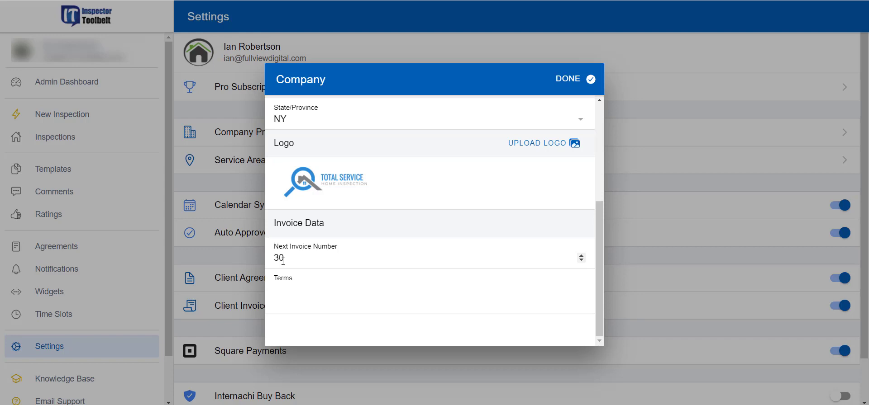
click(301, 288)
text(Payable upon receipt)
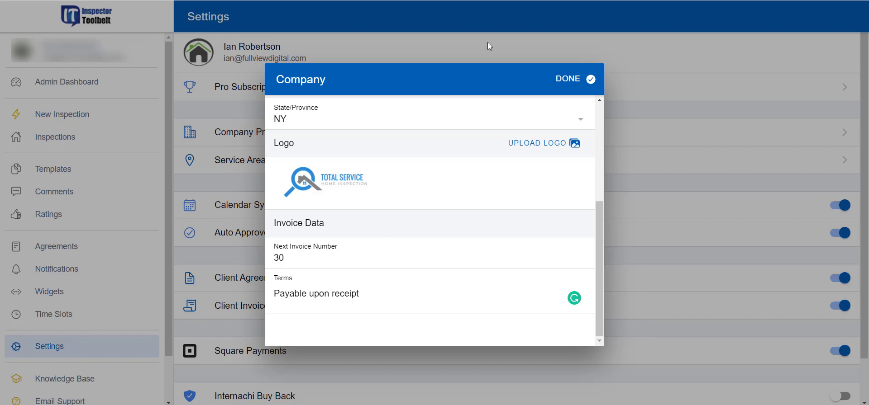
click(582, 81)
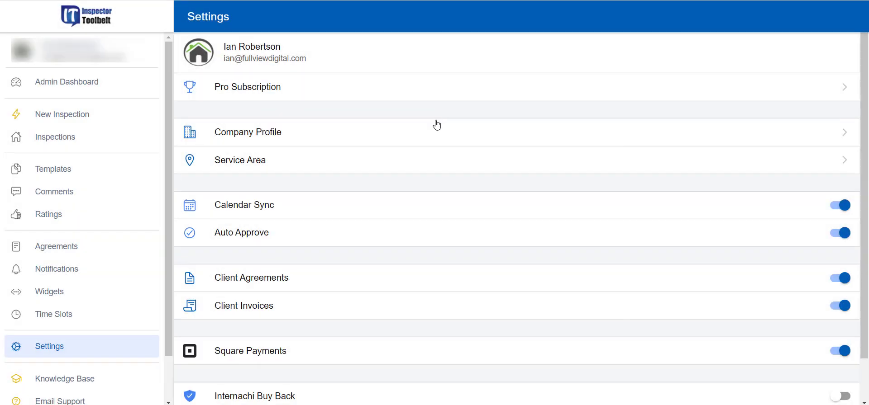
Step: Give the 100-mile radius a $100 surcharge and the 150-mile radius $200, blocking requests outside the radius
click(406, 167)
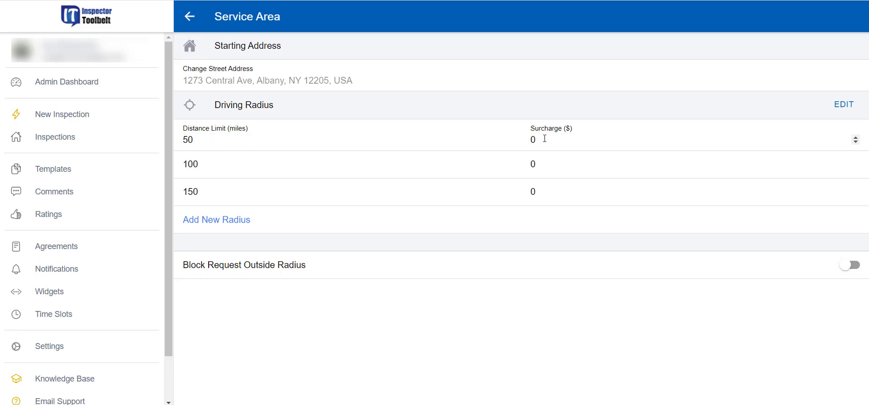
click(532, 163)
text(100)
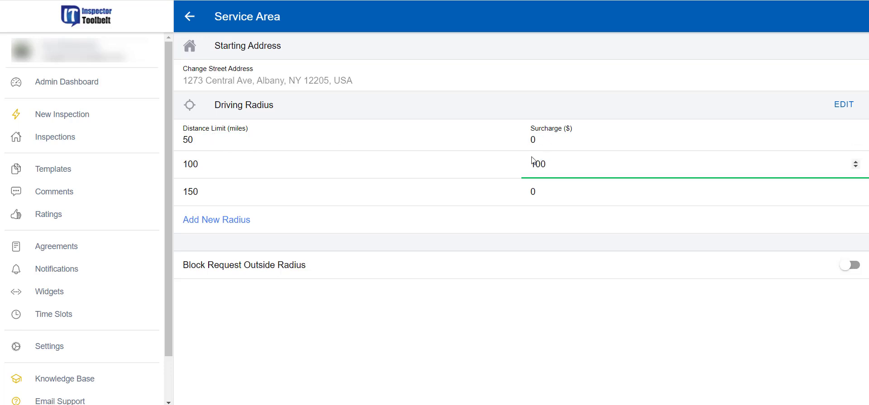
click(532, 193)
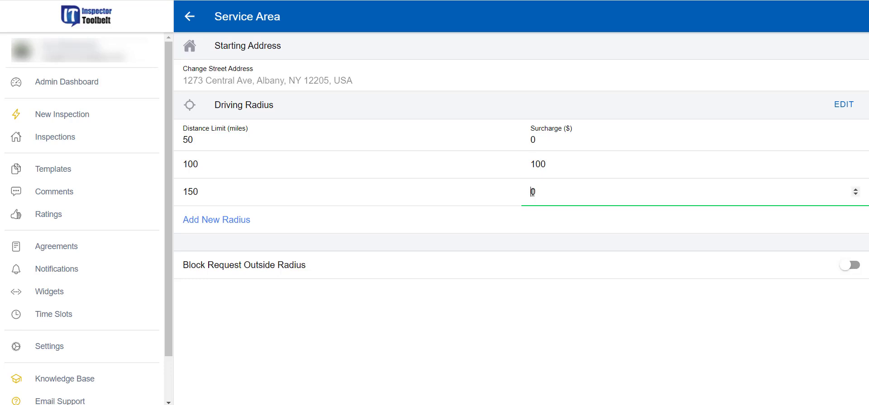
text(200)
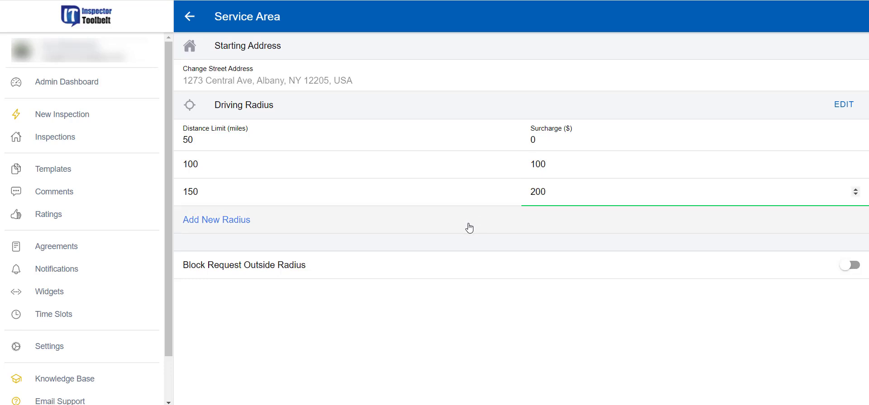
click(474, 251)
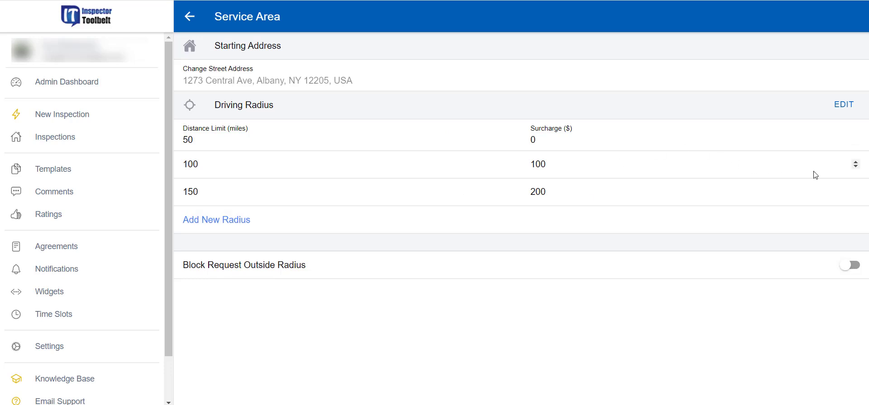
click(853, 266)
Step: Turn Block Request Outside Radius back off and return to the Settings page
click(844, 268)
click(189, 18)
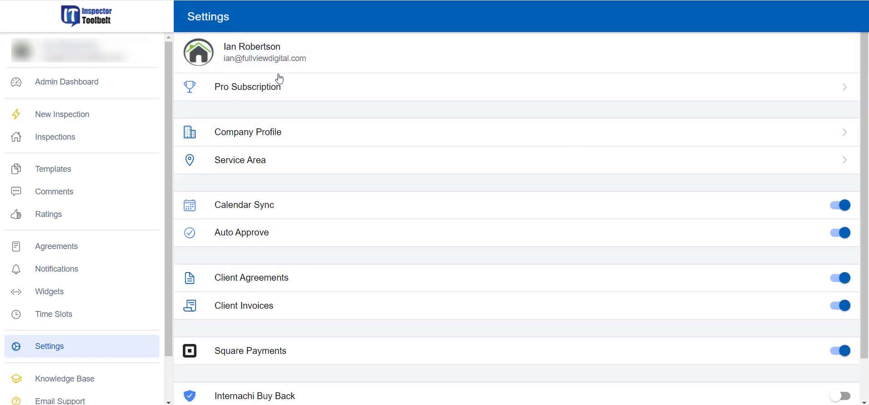
scroll(298, 162, down, 1)
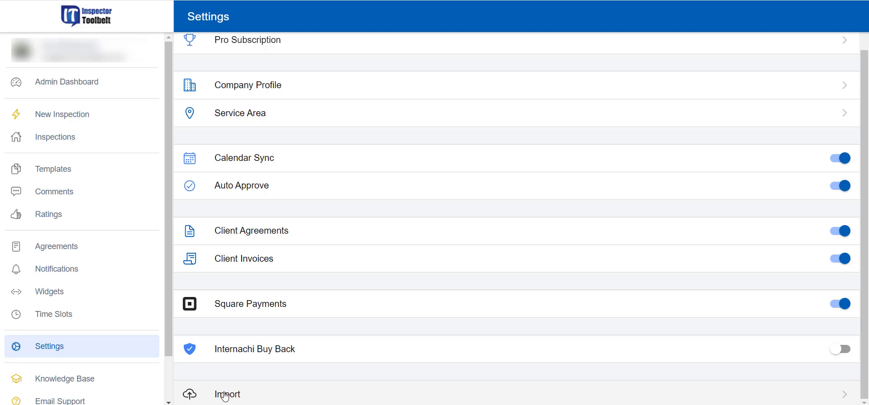
Step: Open Time Slots, try the day options on a new slot, and leave it unsaved
click(64, 321)
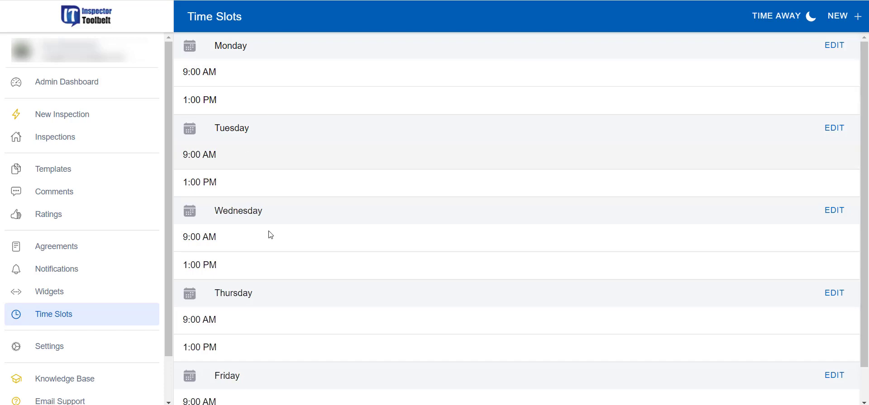
click(855, 17)
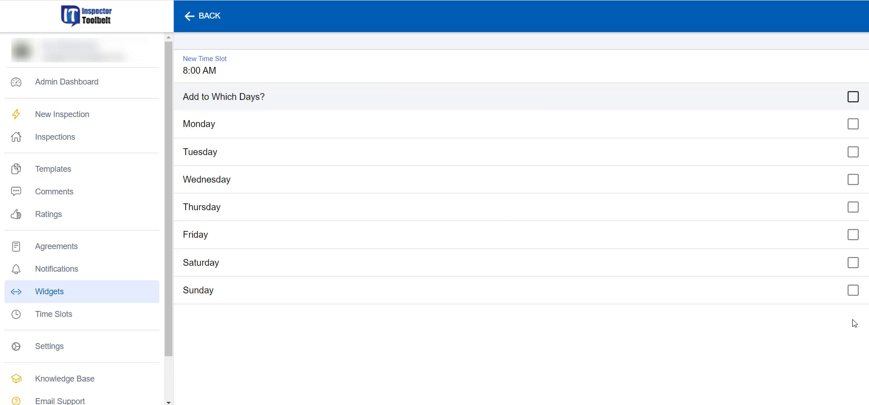
click(854, 291)
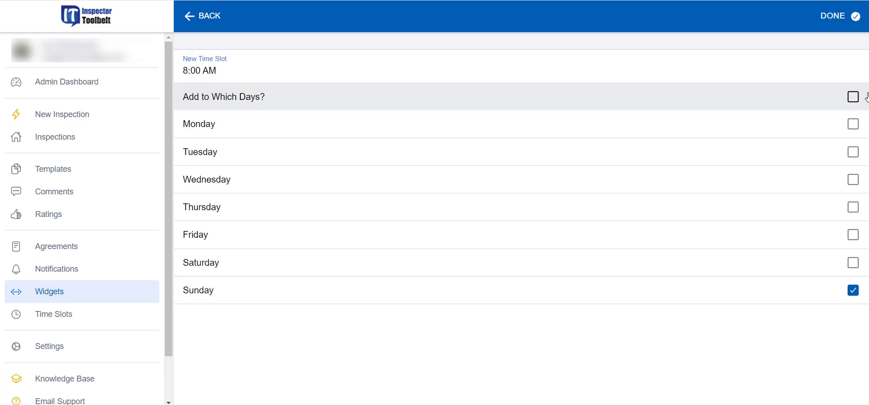
click(853, 97)
click(854, 97)
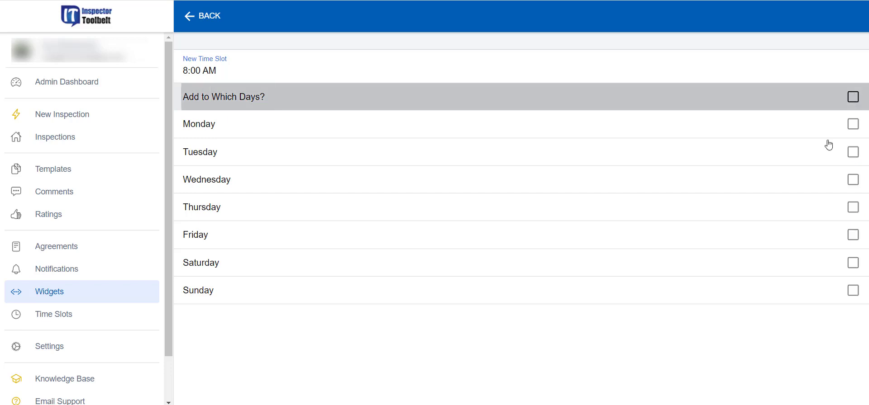
click(199, 16)
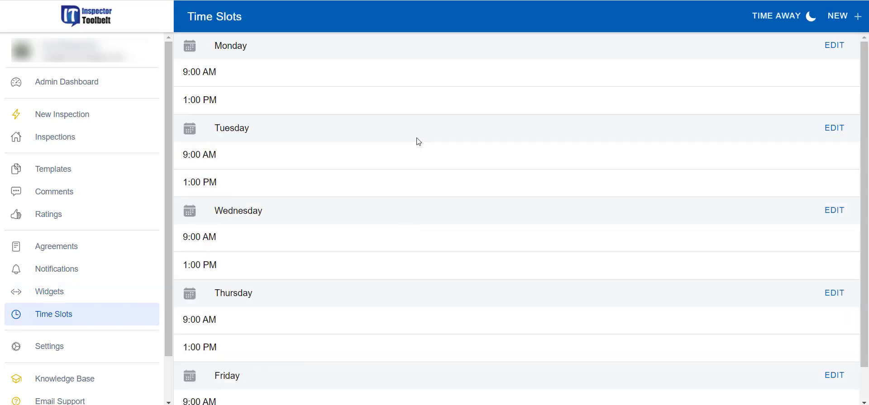
Step: Start a new time away period beginning Wednesday, Dec 8 2021 at 8:00 AM
click(781, 21)
click(574, 81)
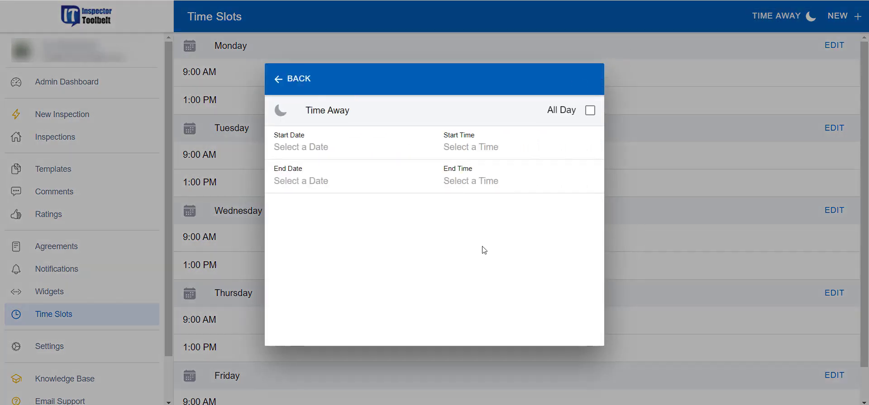
click(316, 149)
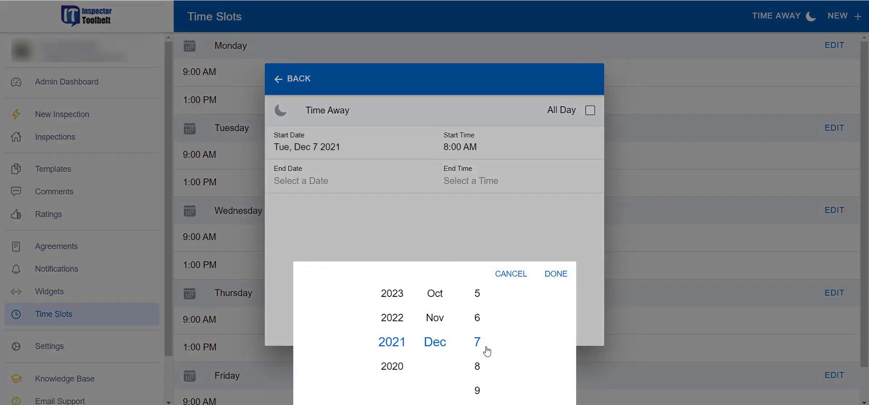
click(477, 366)
click(555, 274)
Step: Set the time away to end Friday, Dec 10 2021 at 5:00 PM and save it
click(476, 181)
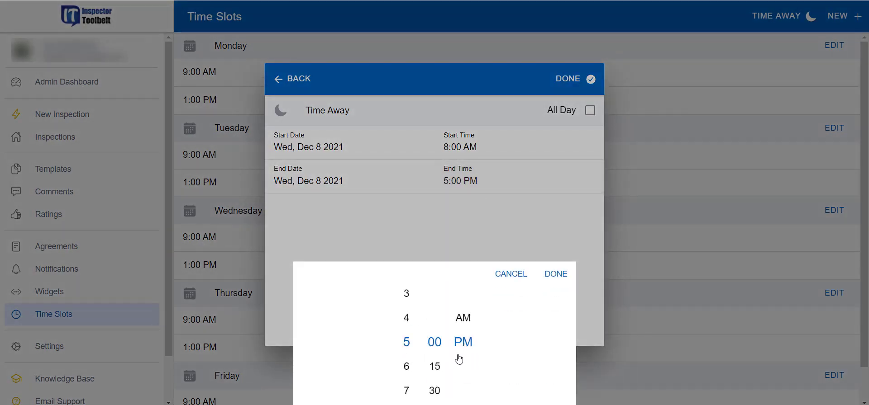
click(439, 367)
click(569, 84)
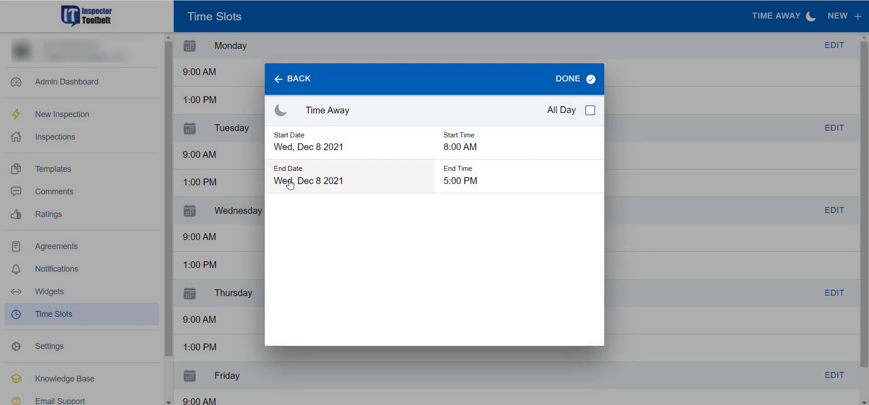
click(285, 183)
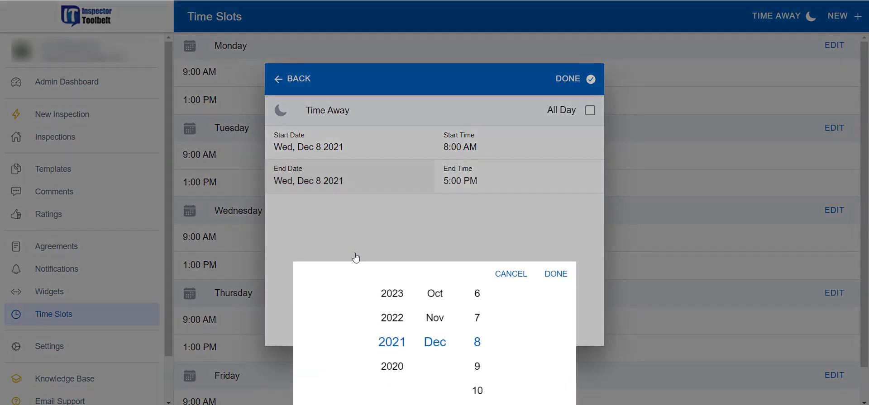
click(479, 391)
click(555, 274)
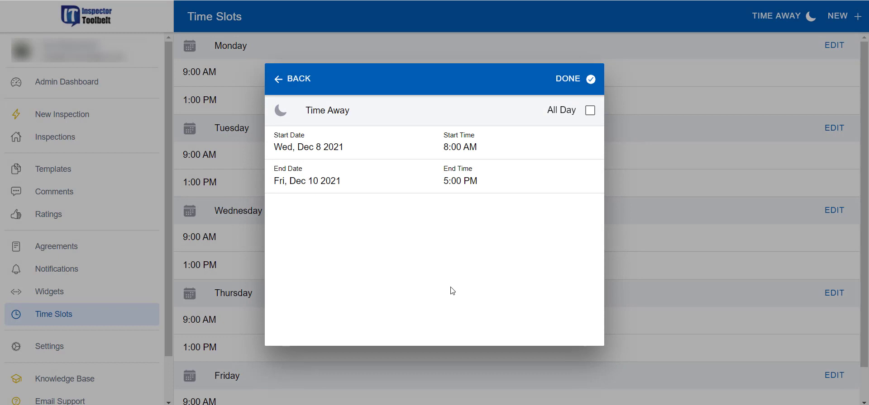
click(588, 79)
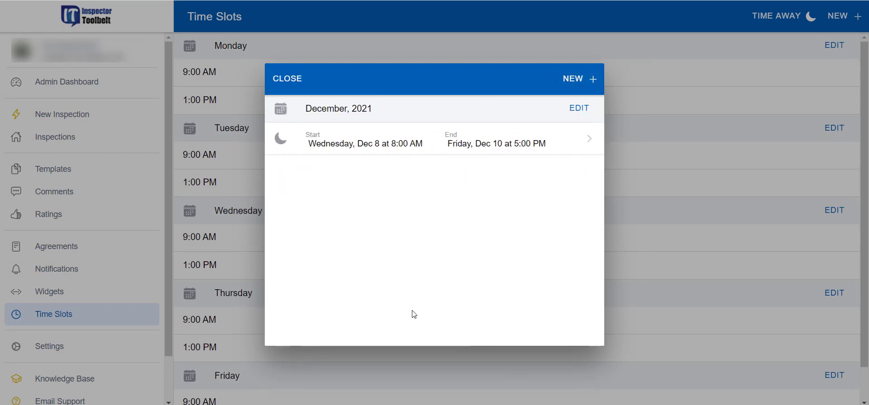
click(285, 80)
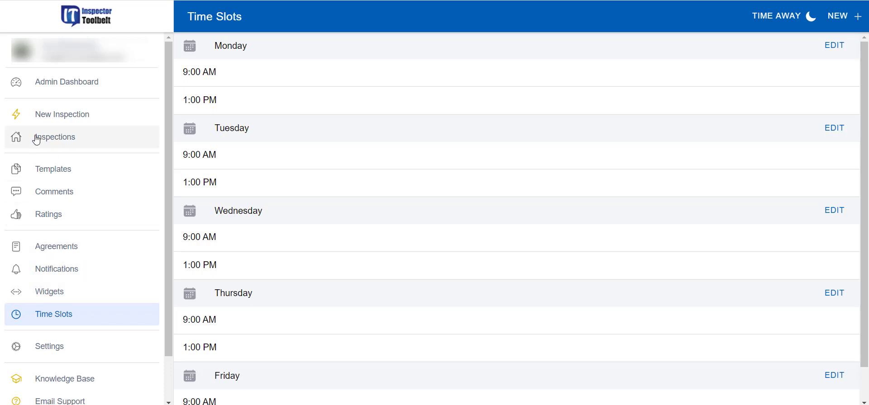
Step: Look over the Approved Request Confirmation and Invoice PDF with Payment Link notifications
click(69, 272)
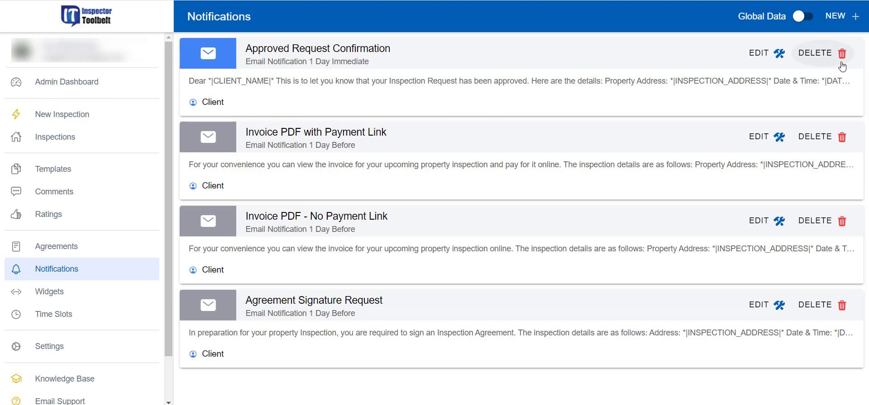
click(758, 55)
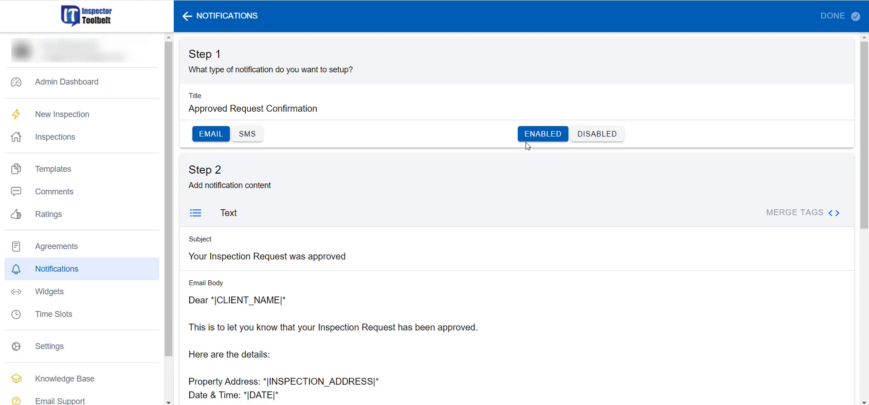
click(189, 18)
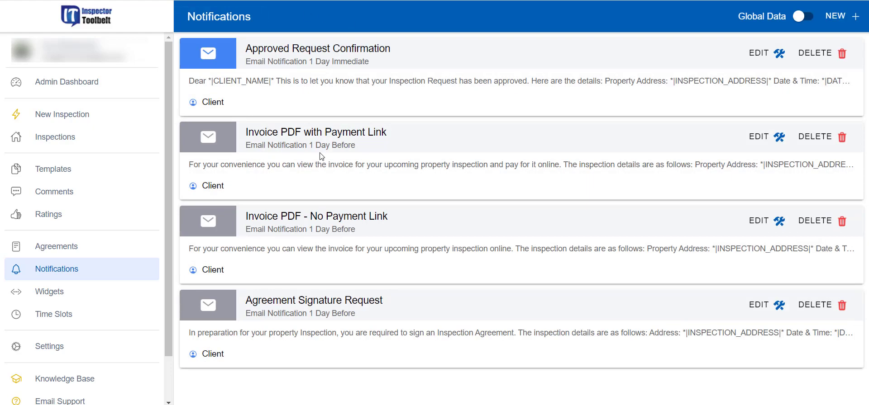
click(777, 136)
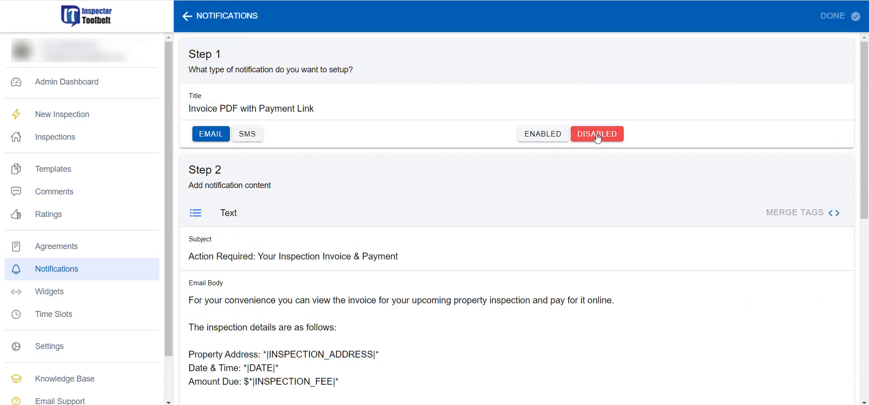
click(187, 16)
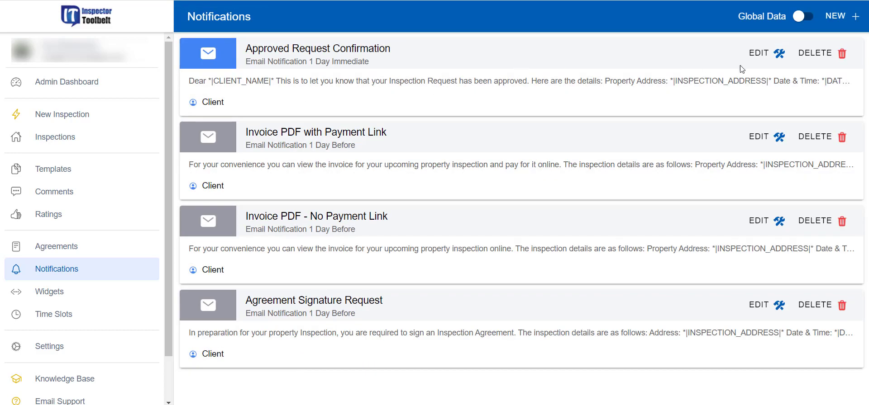
Step: Reopen Approved Request Confirmation and place the cursor after 'approved.' in the Email Body
click(762, 53)
scroll(319, 261, down, 1)
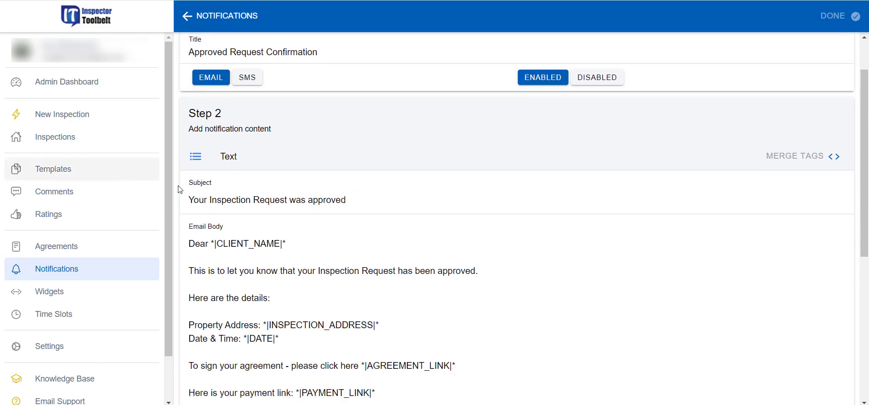
drag(188, 200, 359, 193)
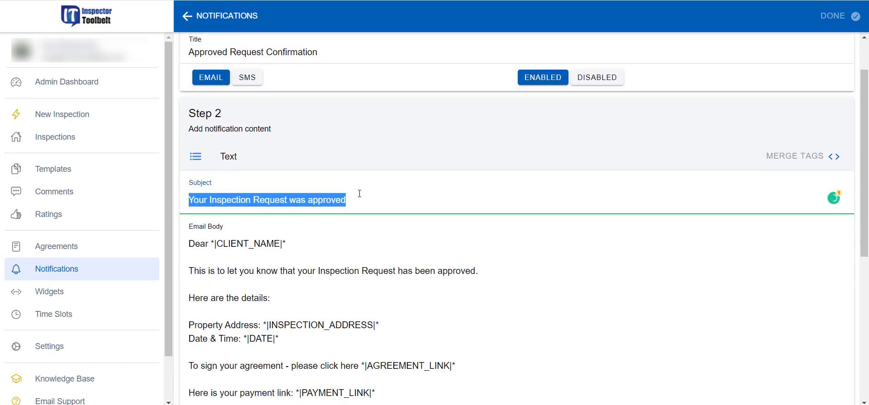
scroll(497, 212, down, 1)
click(589, 220)
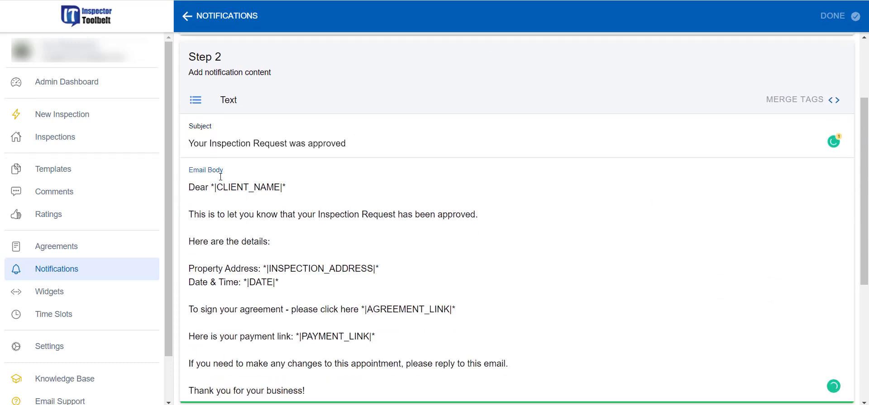
scroll(241, 325, down, 2)
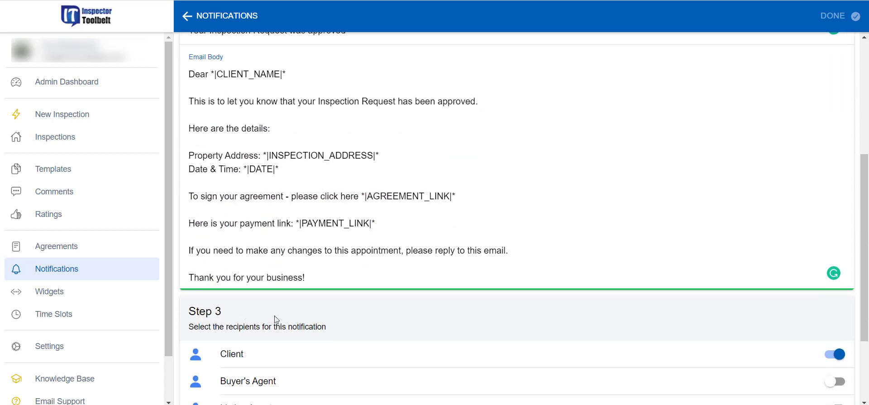
scroll(256, 276, up, 1)
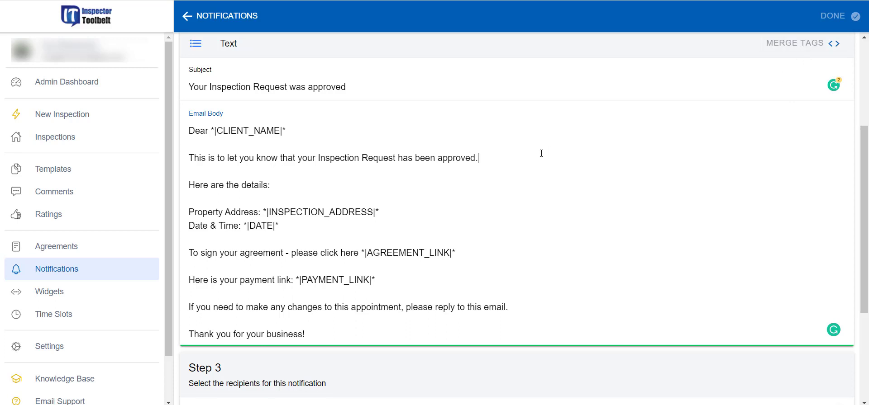
click(813, 46)
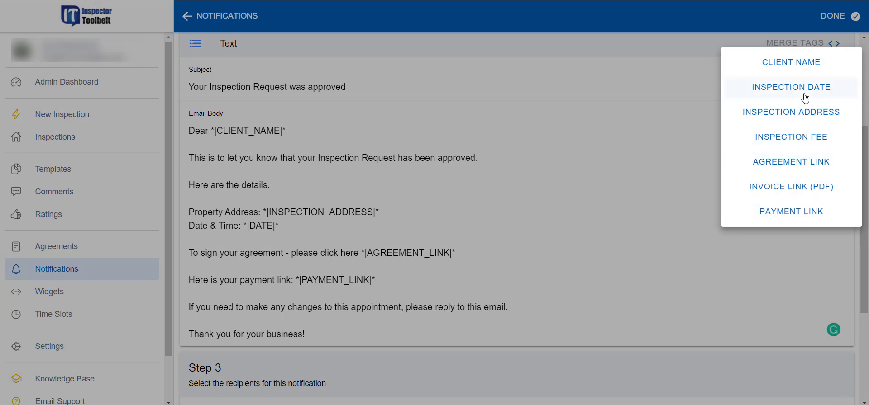
click(792, 143)
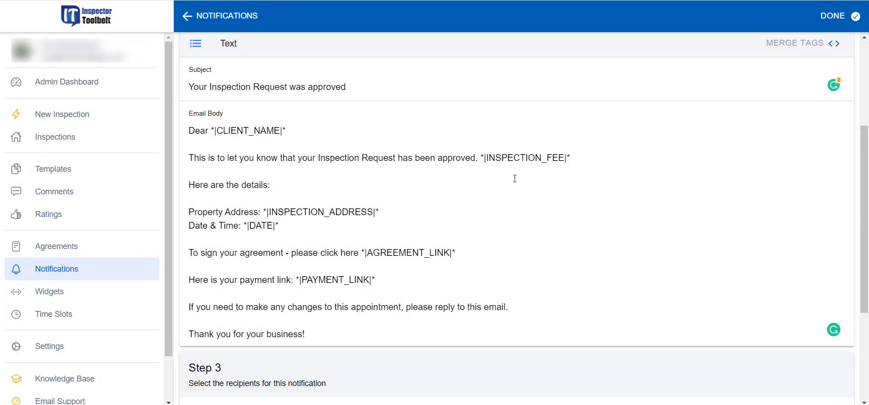
drag(480, 158, 585, 155)
key(BackSpace)
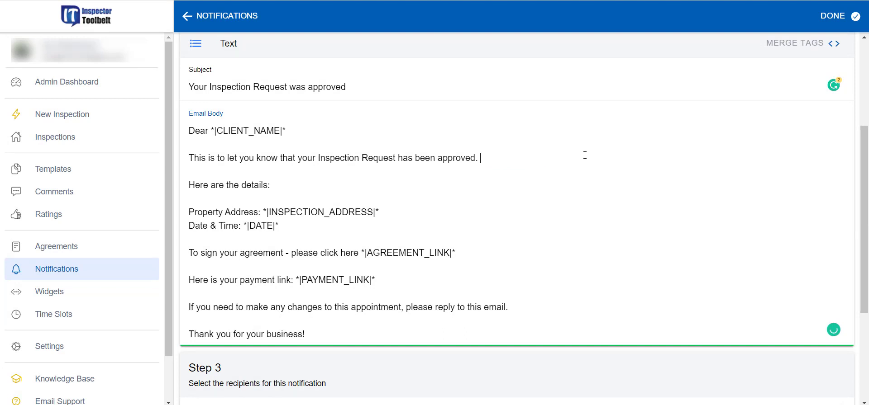
key(BackSpace)
scroll(357, 203, down, 4)
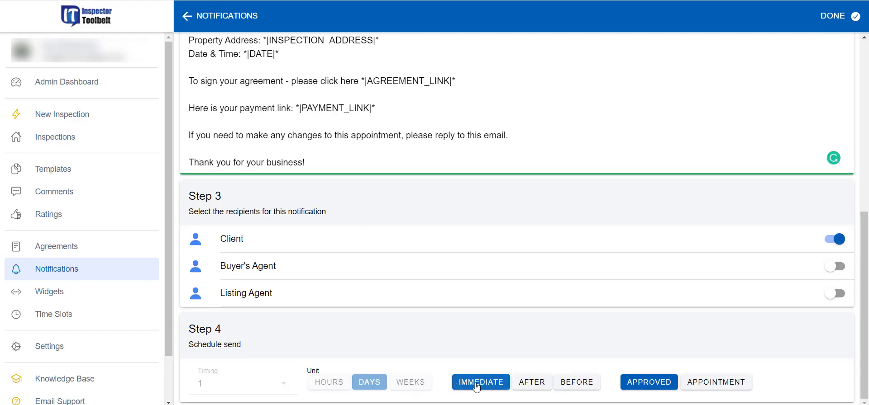
scroll(403, 317, up, 4)
scroll(828, 319, down, 4)
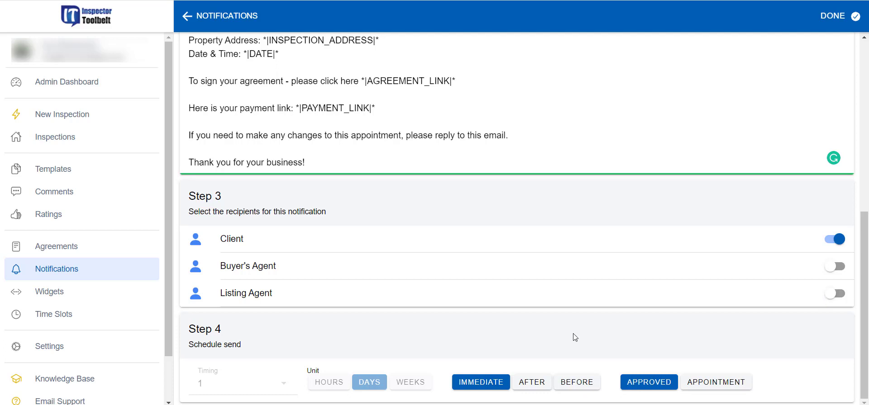
scroll(593, 281, up, 4)
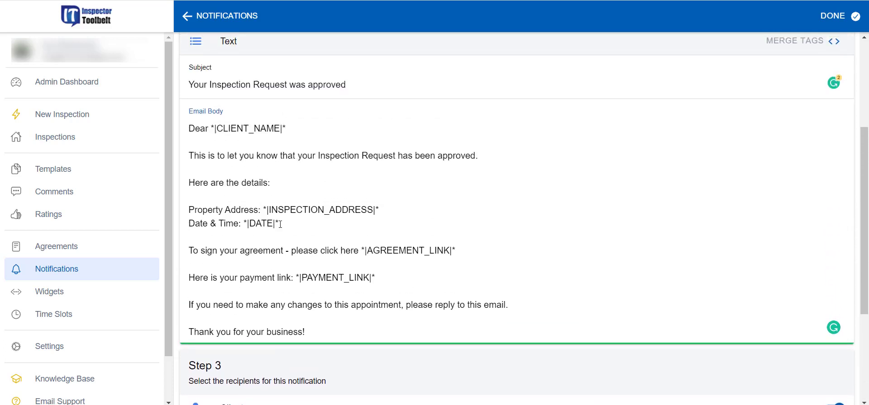
scroll(432, 285, down, 3)
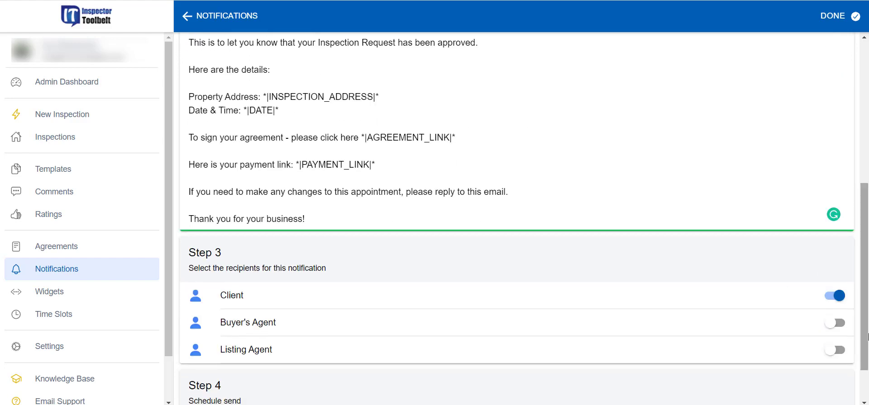
scroll(311, 223, up, 3)
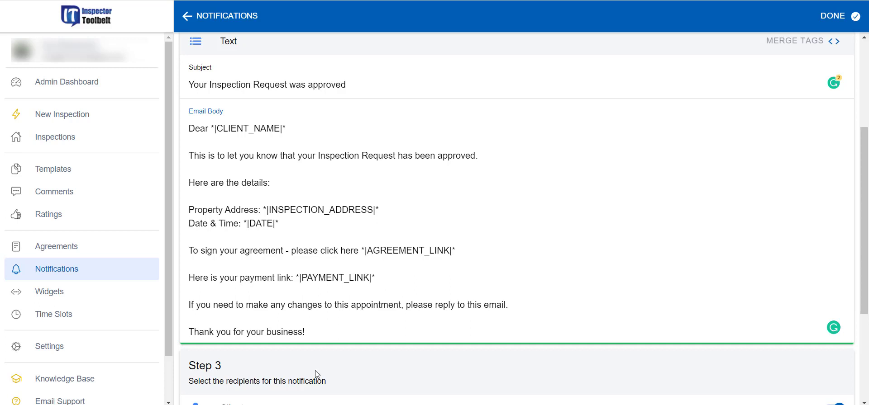
scroll(336, 199, up, 2)
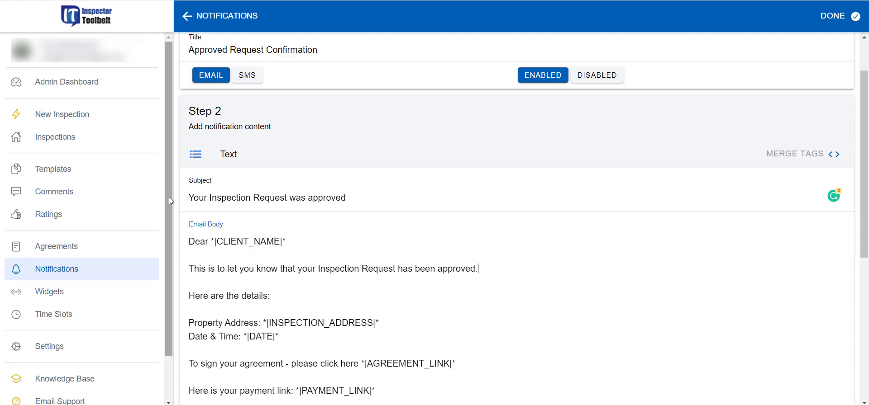
Step: Scroll back to Step 1 of the confirmation email editor, then go to Agreements
scroll(502, 246, down, 6)
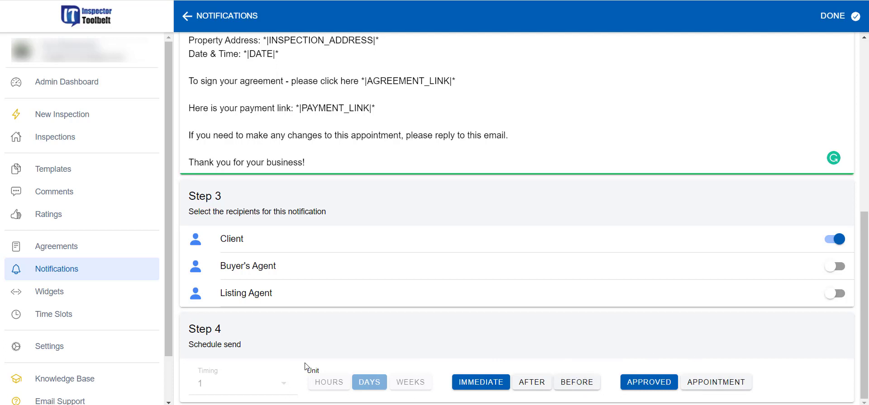
scroll(305, 367, up, 6)
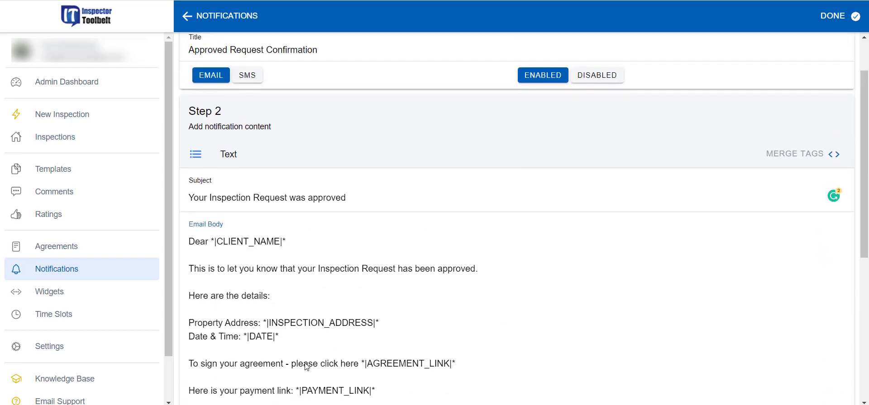
scroll(306, 367, up, 1)
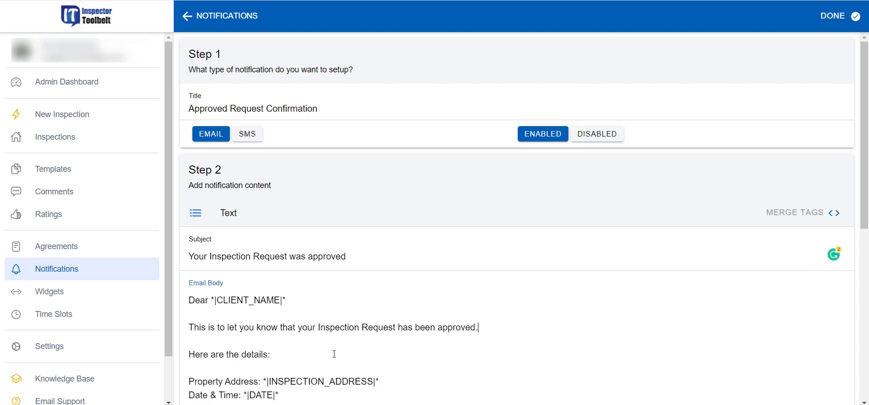
click(86, 246)
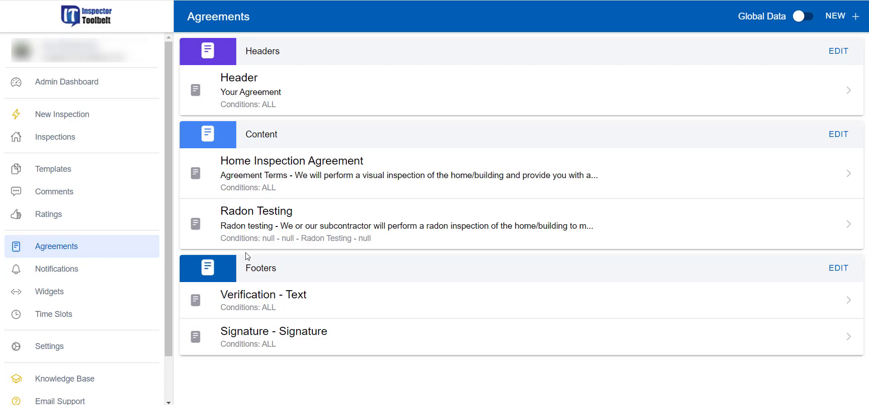
Step: Open the Header section and review its Header Name and 'Your Agreement' heading
click(303, 91)
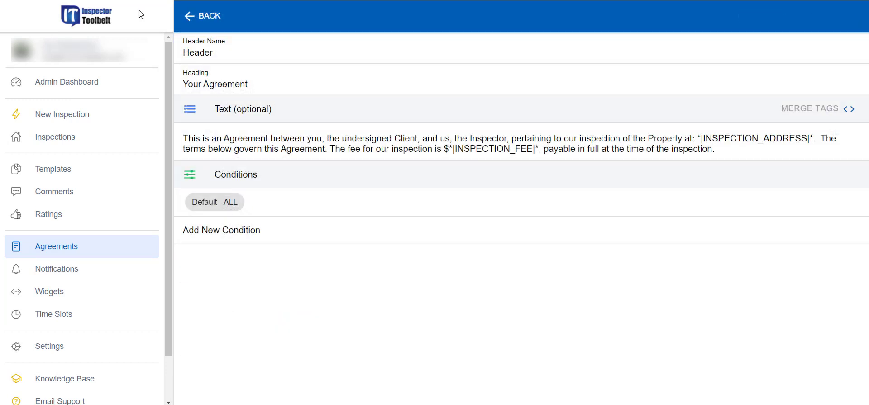
click(221, 52)
drag(222, 53, 181, 58)
click(225, 54)
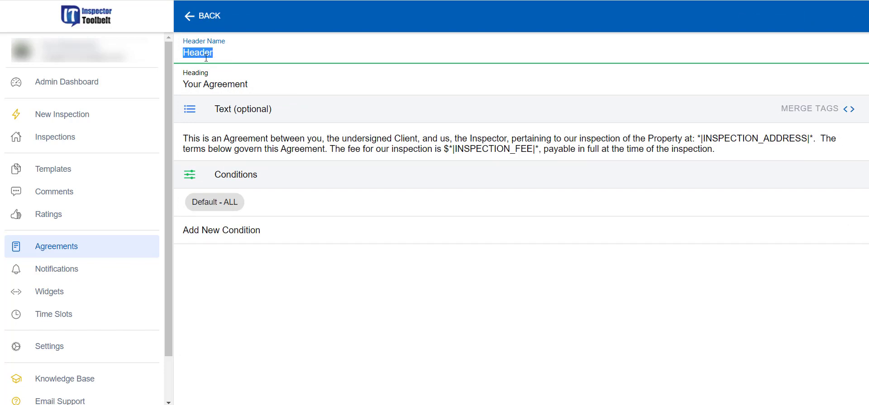
click(208, 85)
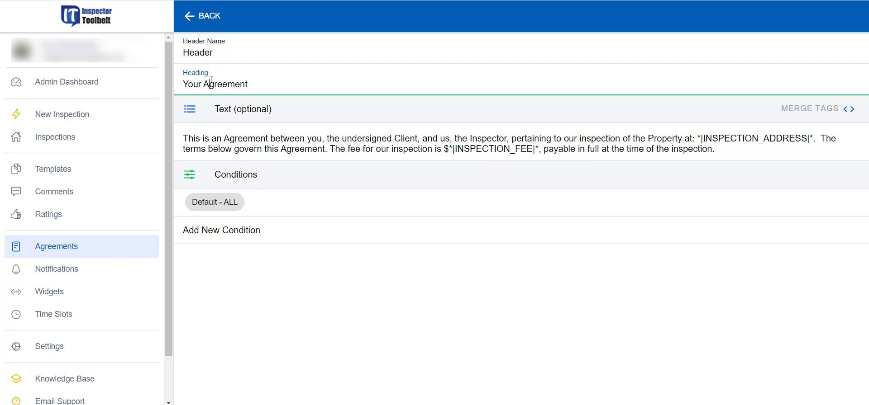
triple_click(201, 85)
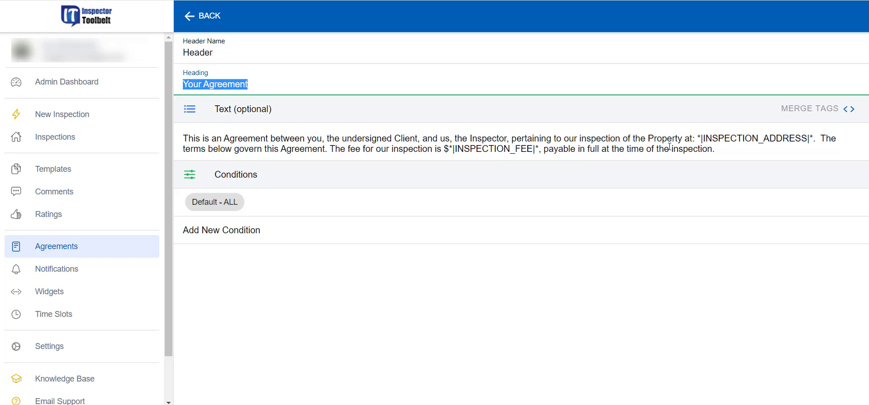
click(419, 115)
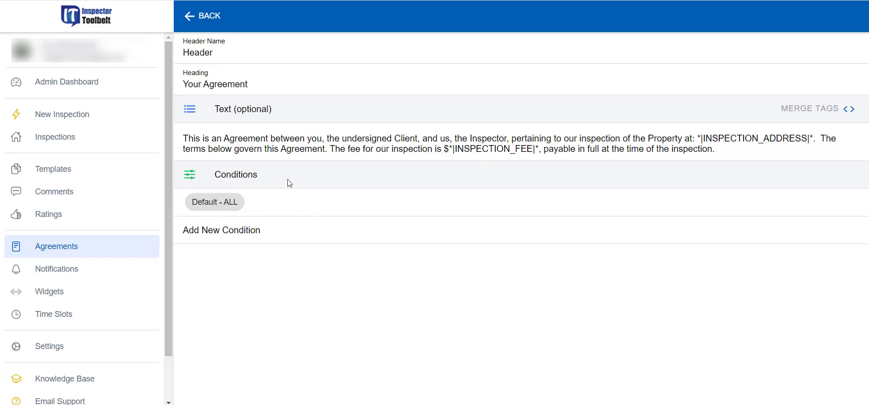
Step: Open the Home Inspection Agreement section and scroll to its Default - ALL condition
click(202, 18)
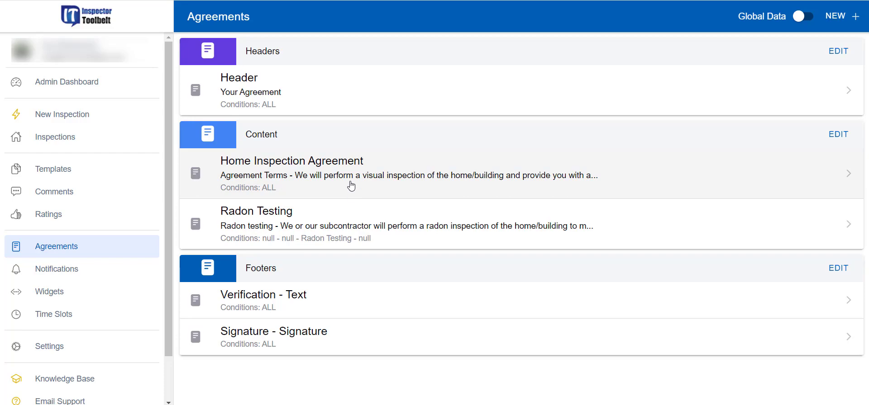
click(356, 181)
scroll(362, 318, down, 10)
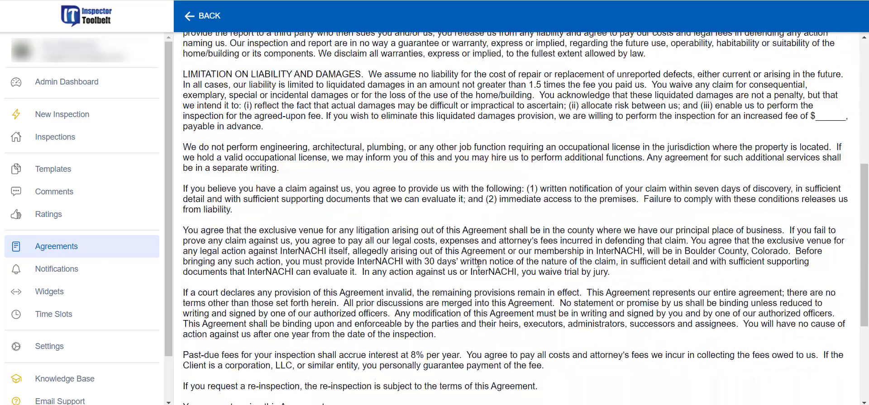
scroll(362, 318, up, 10)
scroll(232, 372, down, 10)
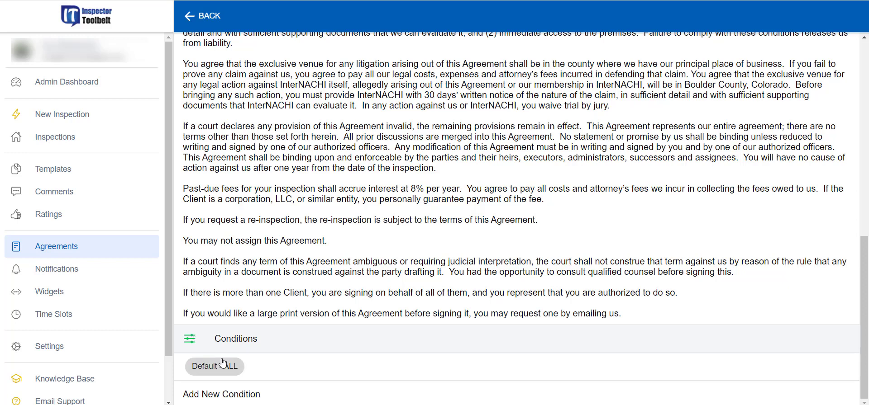
Step: Add a new condition with Residential as the inspection type
click(243, 398)
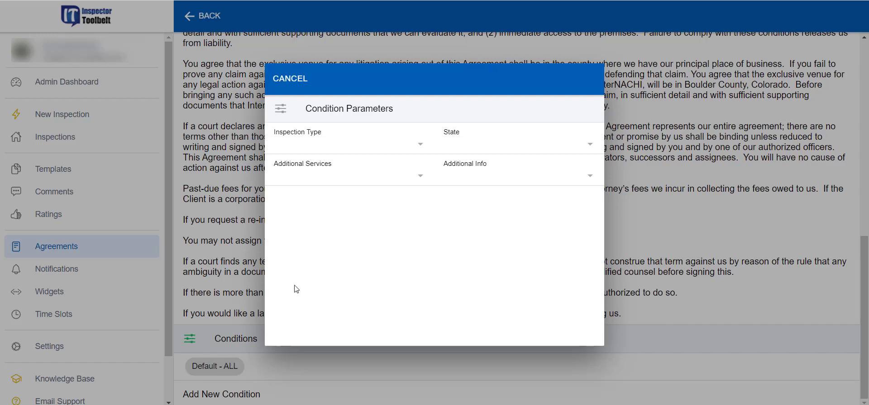
click(420, 143)
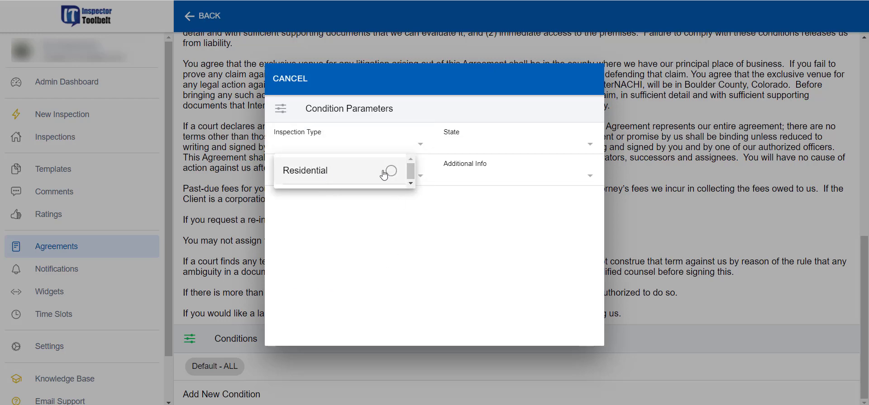
click(393, 243)
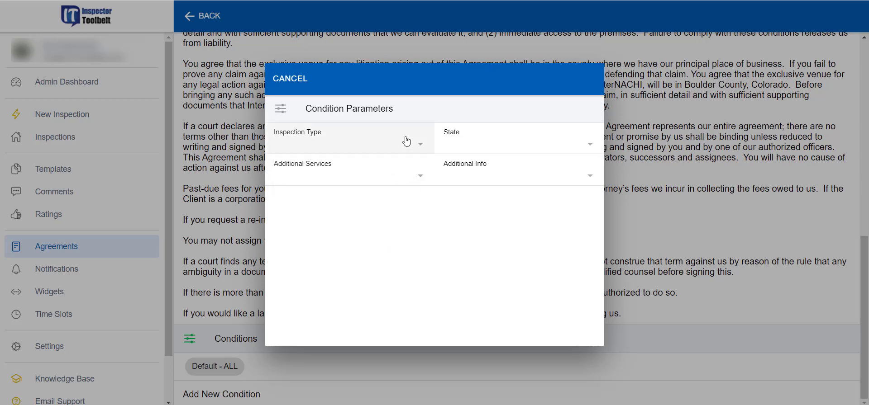
click(416, 142)
click(356, 181)
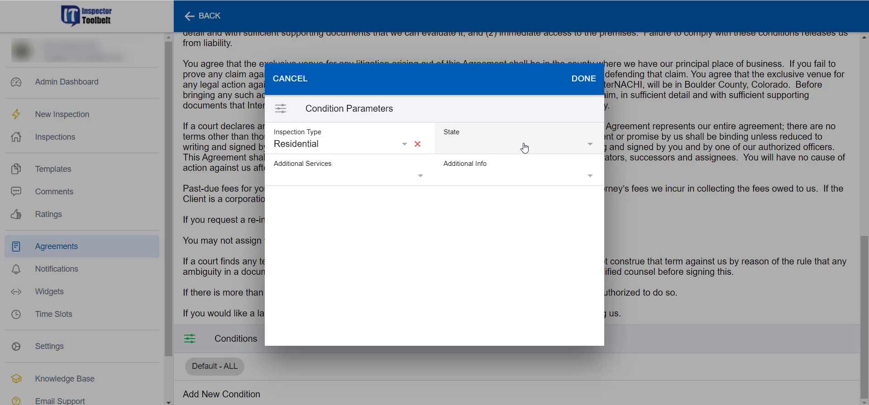
Step: Leave state, additional services and additional info empty, then save the condition and agreement
click(556, 150)
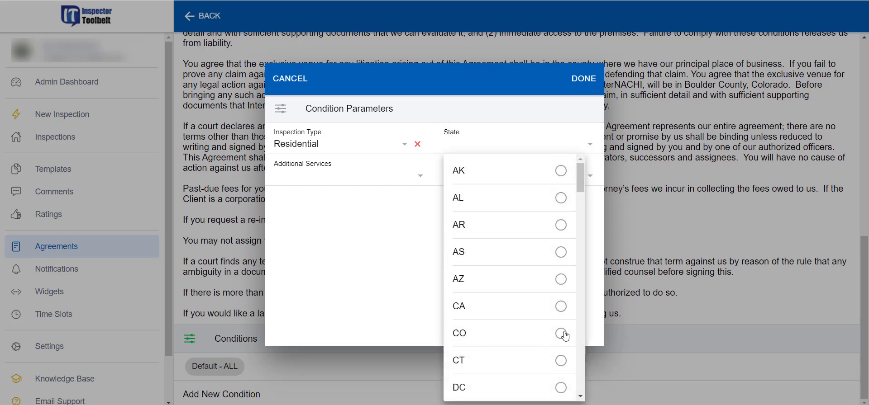
click(369, 284)
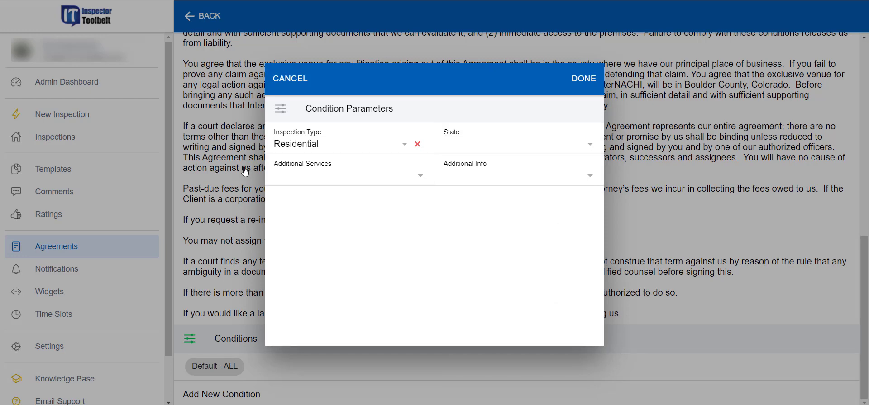
click(414, 185)
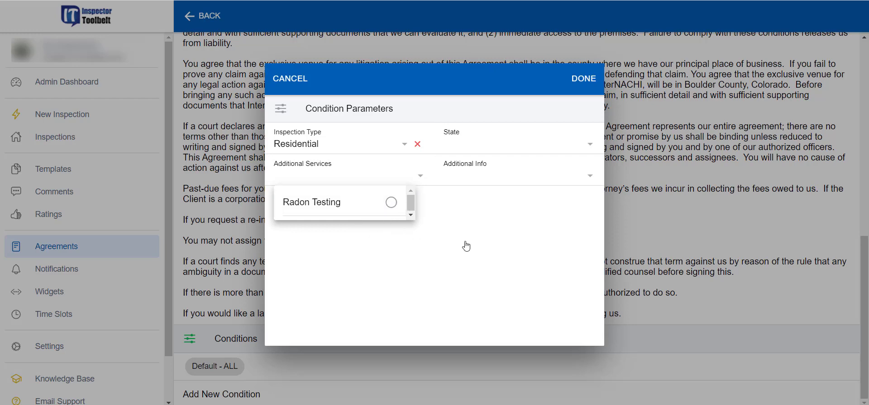
click(548, 232)
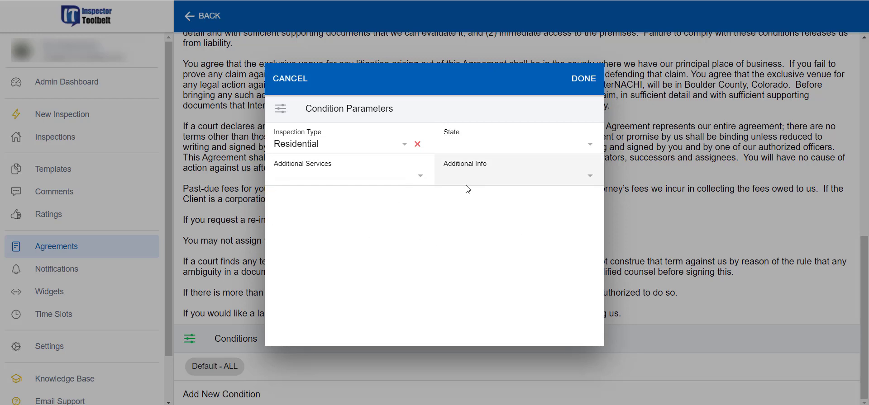
click(572, 182)
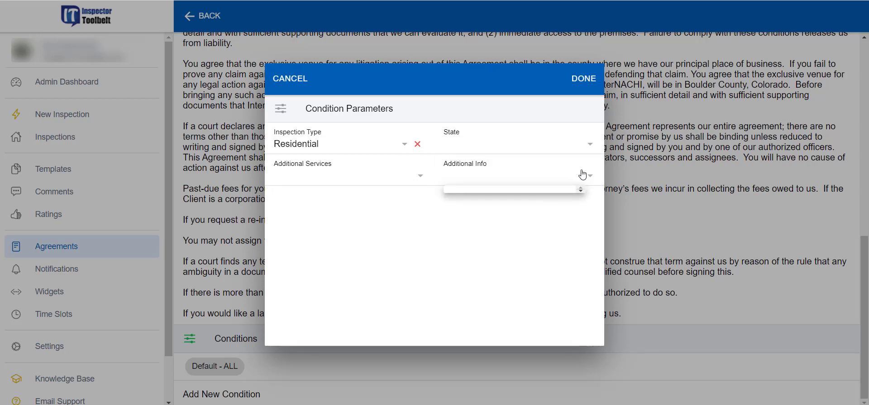
click(580, 176)
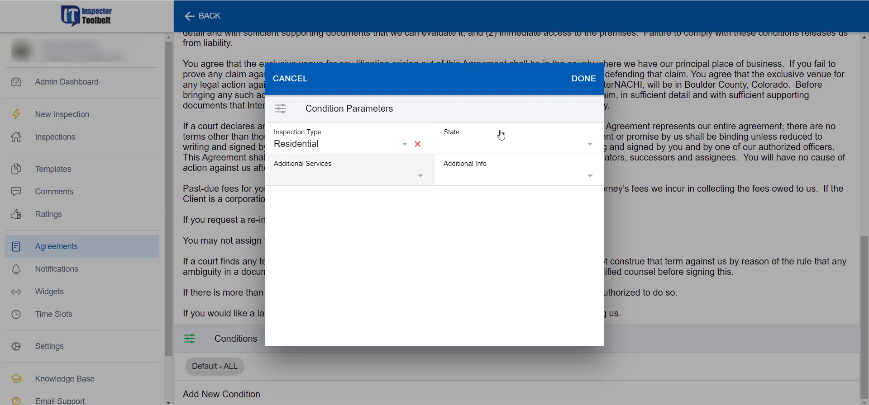
click(587, 83)
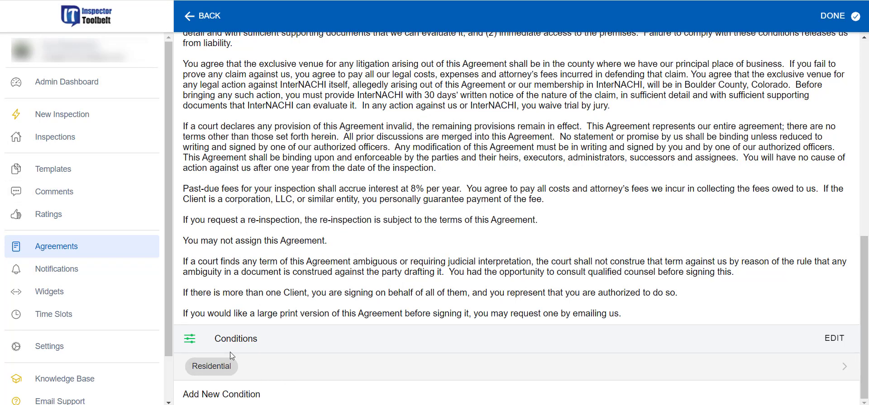
click(834, 19)
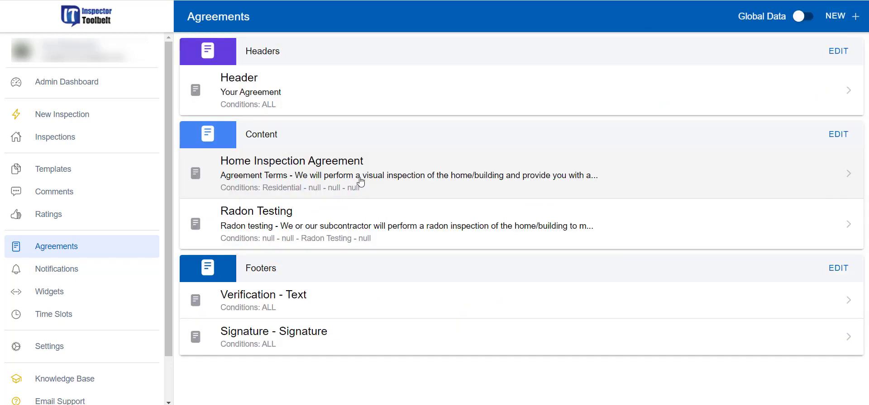
click(361, 182)
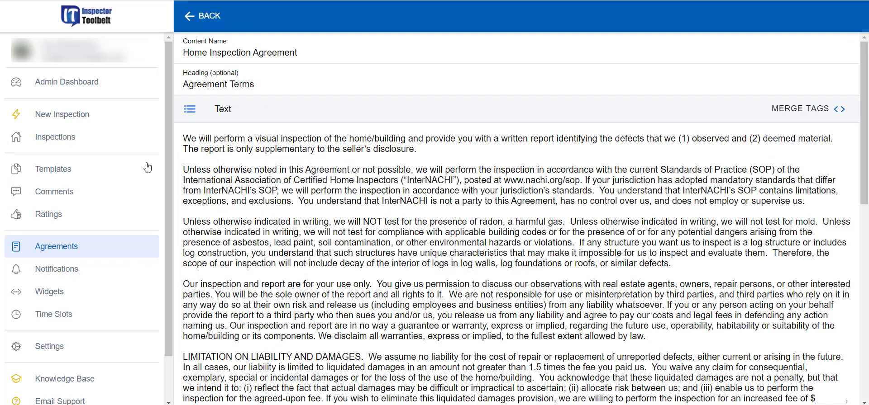
drag(184, 138, 389, 194)
click(387, 209)
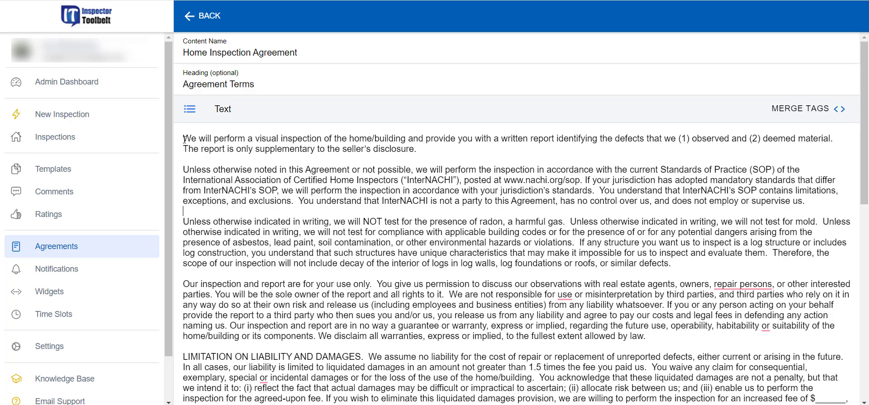
click(183, 169)
scroll(264, 231, down, 3)
scroll(263, 232, down, 5)
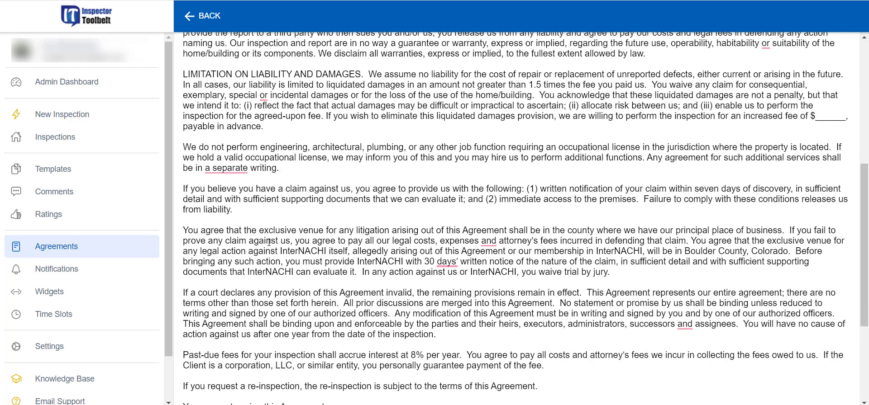
scroll(269, 243, down, 5)
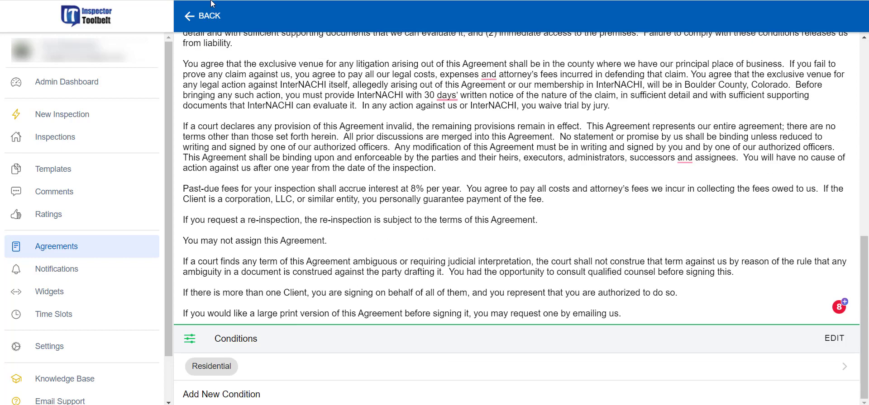
click(205, 16)
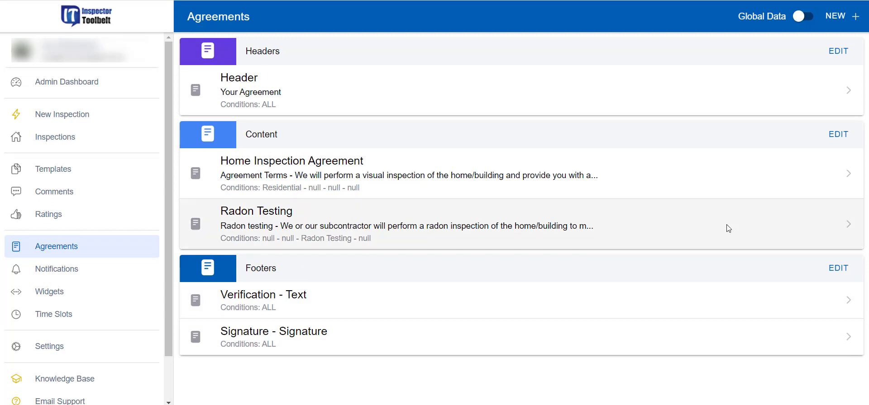
click(838, 268)
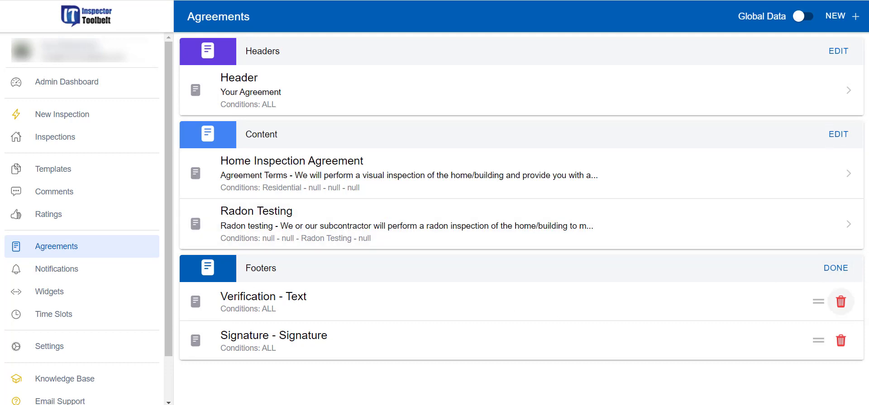
mouse_move(817, 301)
mouse_down()
mouse_move(817, 345)
mouse_move(818, 307)
mouse_move(827, 322)
mouse_up()
click(835, 268)
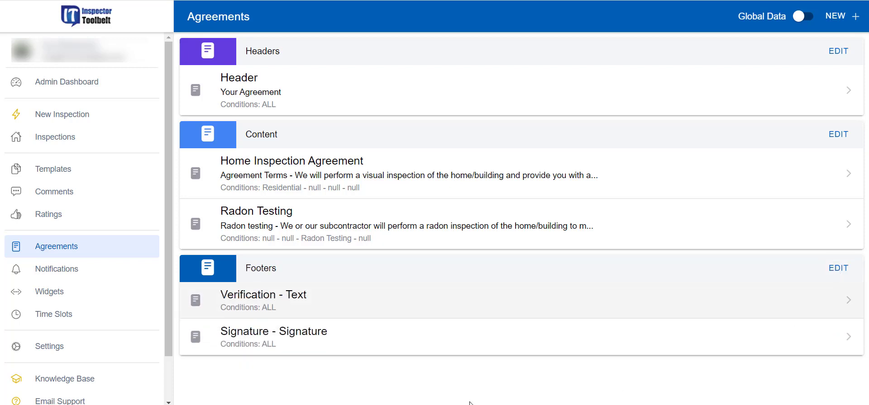
click(374, 303)
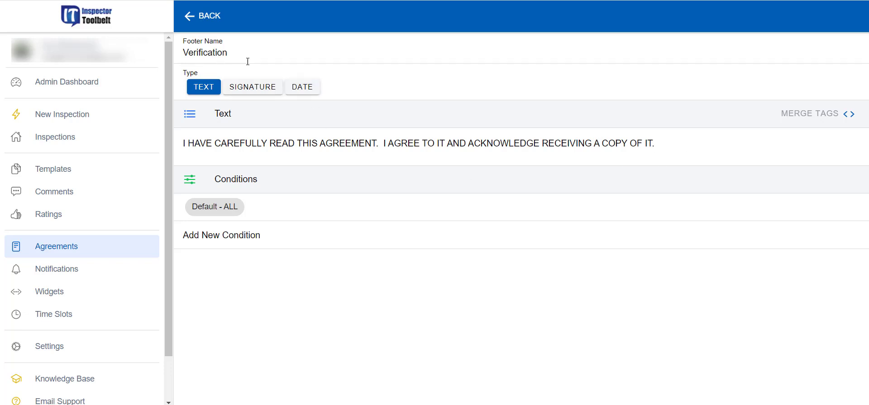
click(200, 18)
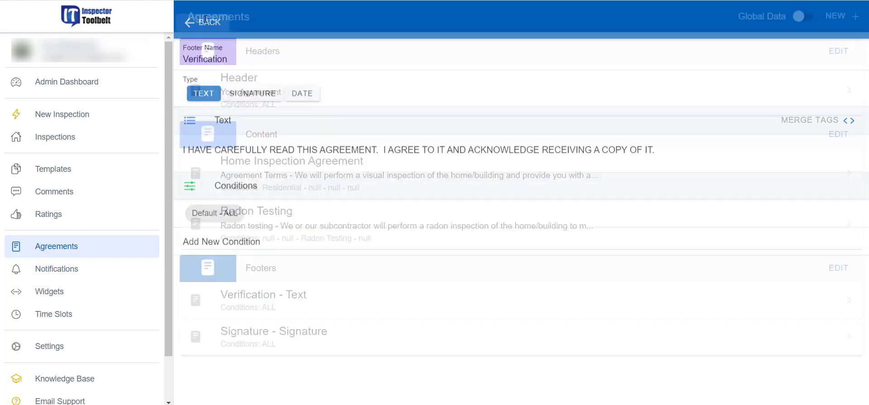
click(333, 351)
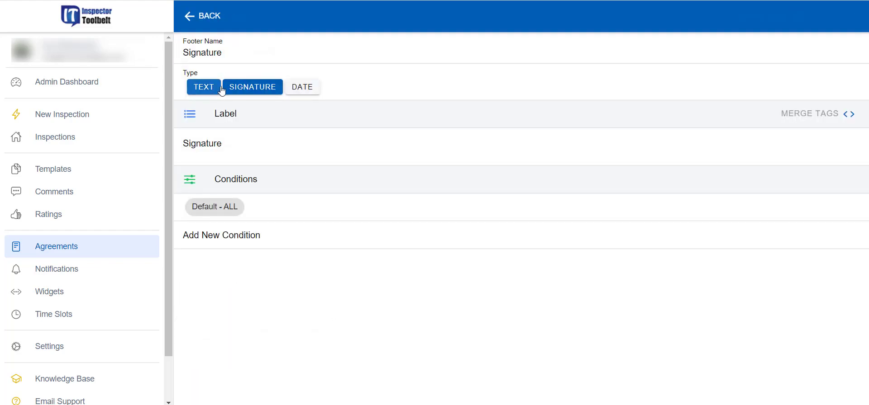
click(216, 93)
click(244, 87)
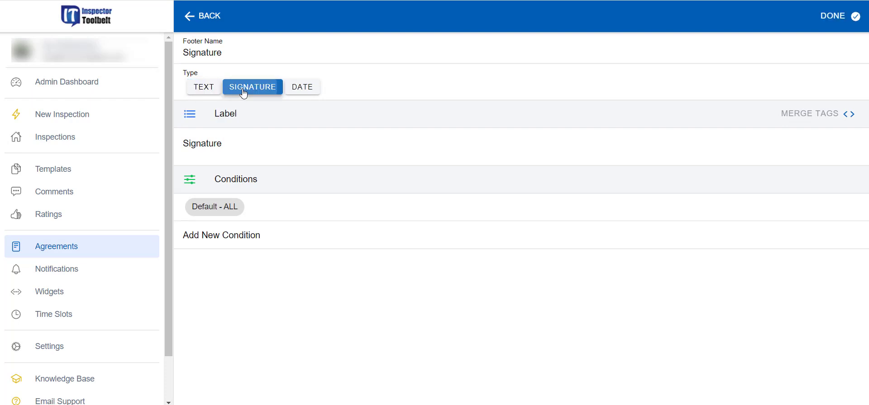
click(238, 138)
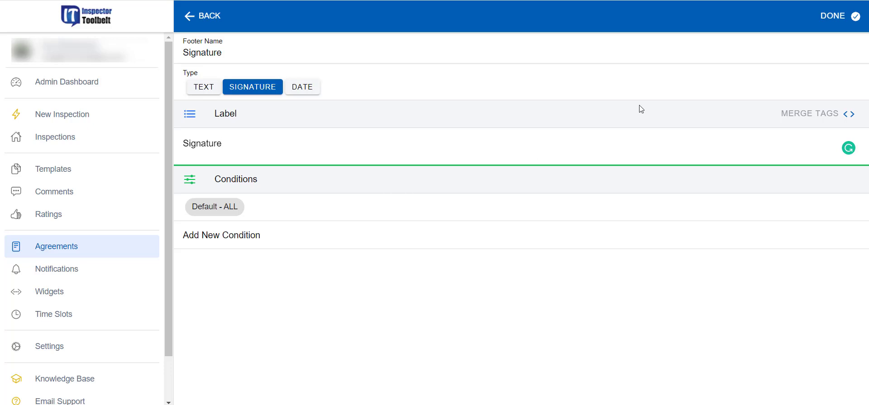
click(855, 18)
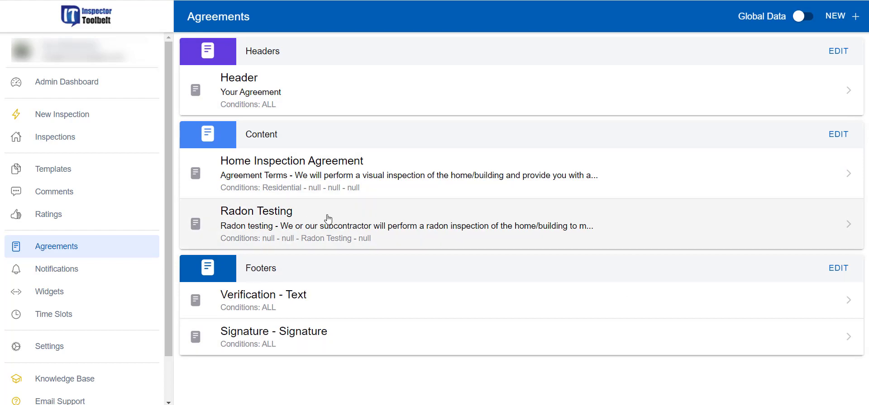
Step: Capitalize the Radon Testing heading to 'Radon Testing' and save the agreement content with DONE
click(329, 219)
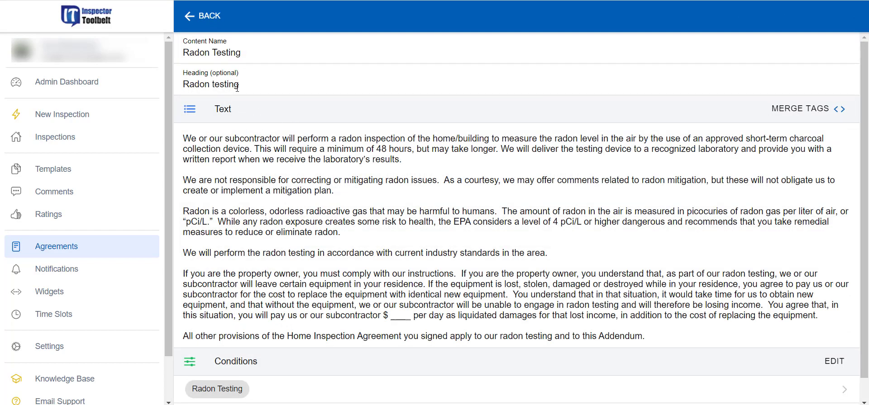
click(215, 86)
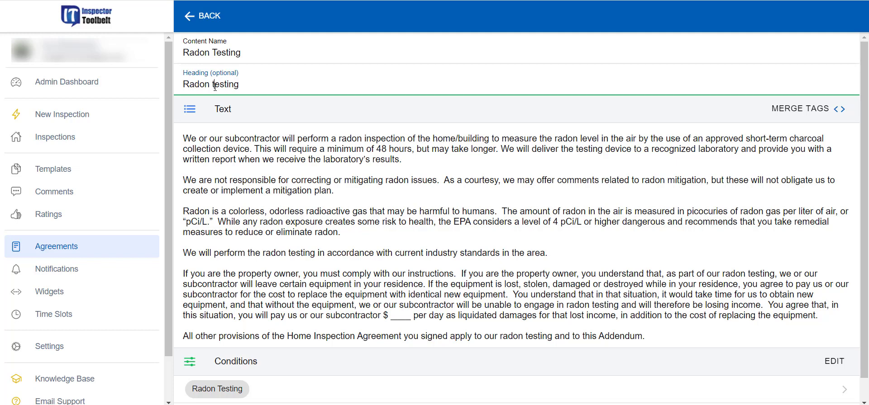
key(BackSpace)
text(T)
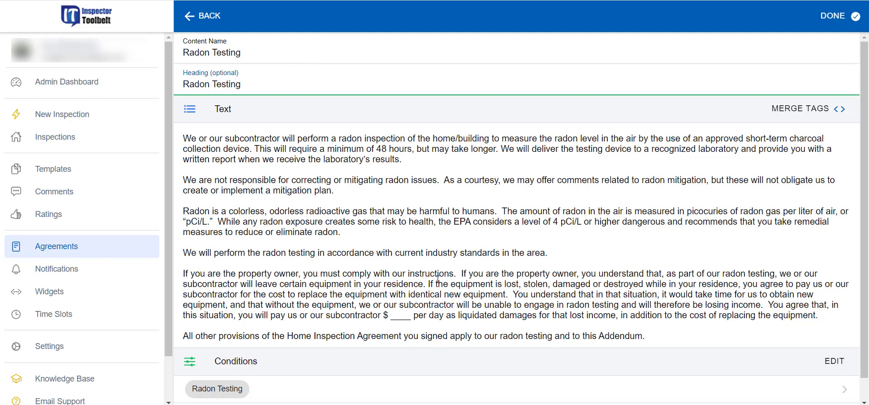
scroll(353, 362, down, 1)
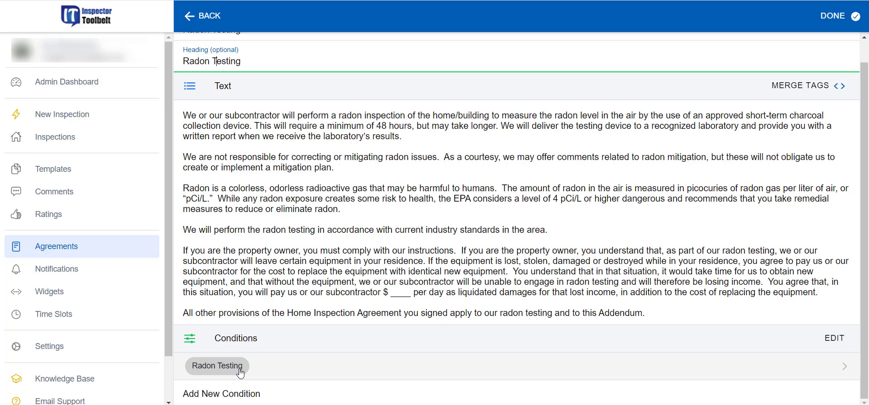
scroll(362, 272, up, 1)
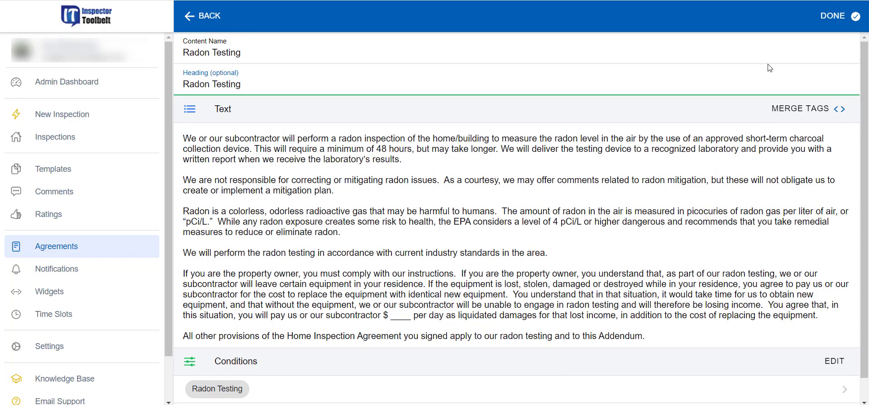
click(833, 17)
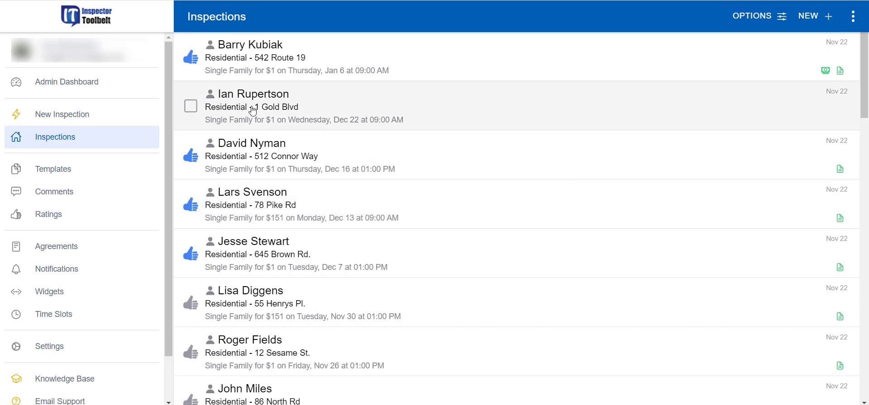
Step: Review the 1 Gold Blvd inspection request details and approve it
click(462, 105)
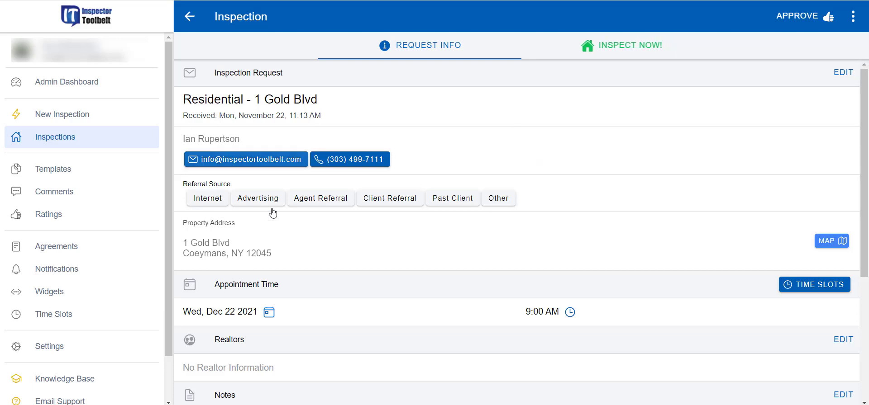
scroll(427, 298, down, 4)
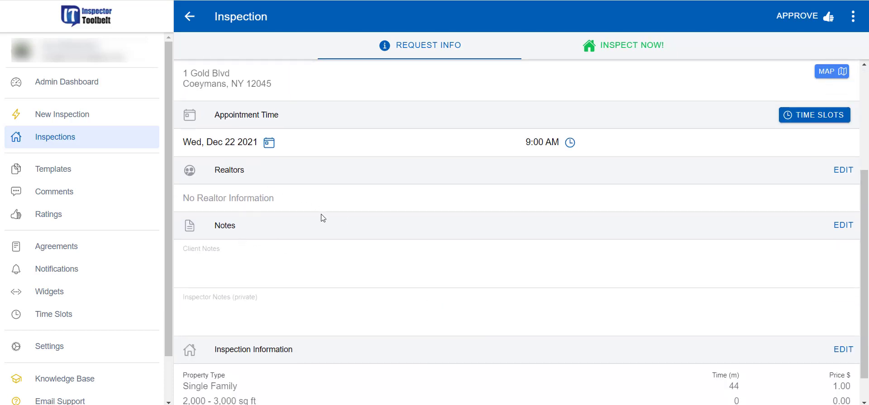
scroll(484, 253, up, 1)
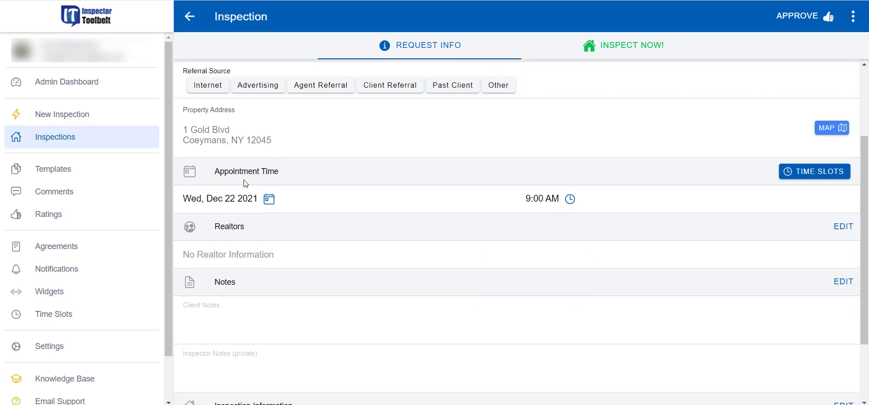
scroll(413, 244, down, 2)
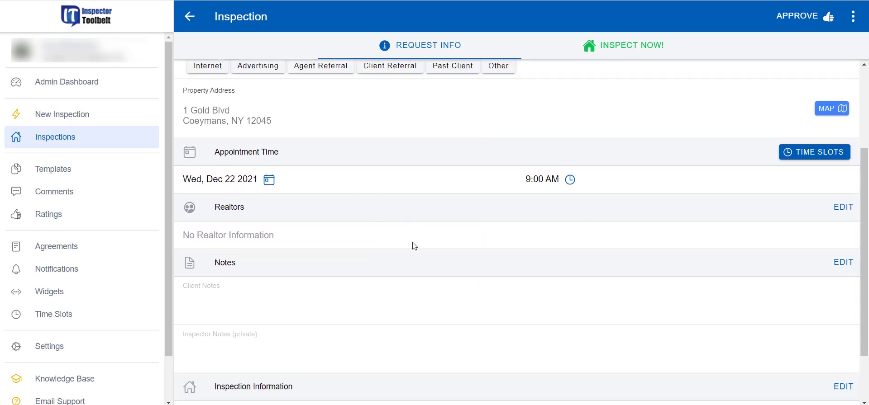
scroll(623, 270, up, 4)
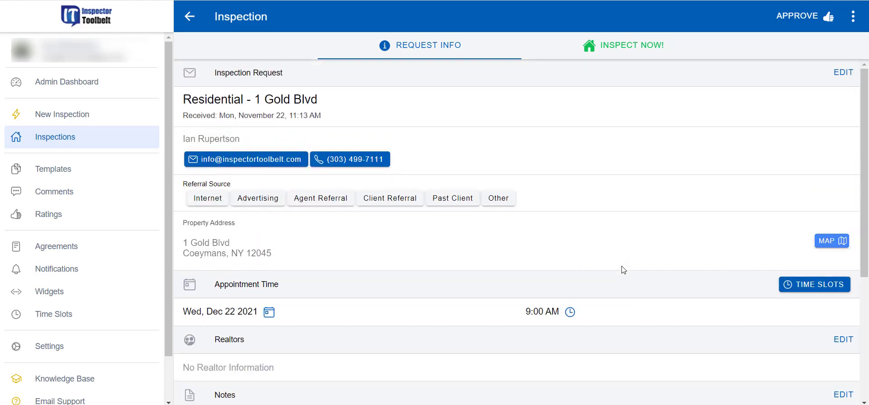
click(797, 18)
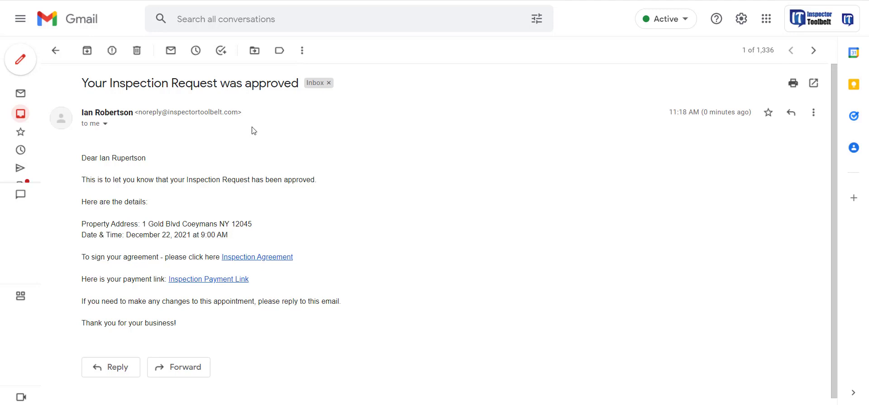
Step: Follow the Inspection Payment Link in the approval email for the December 22 inspection
scroll(357, 197, down, 1)
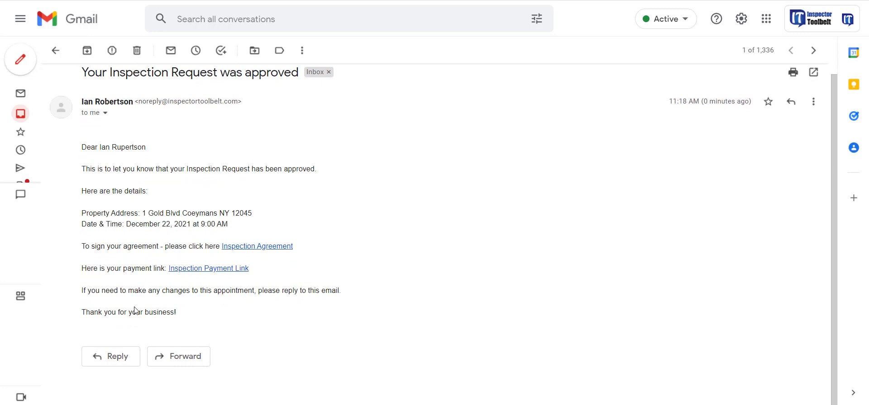
click(229, 270)
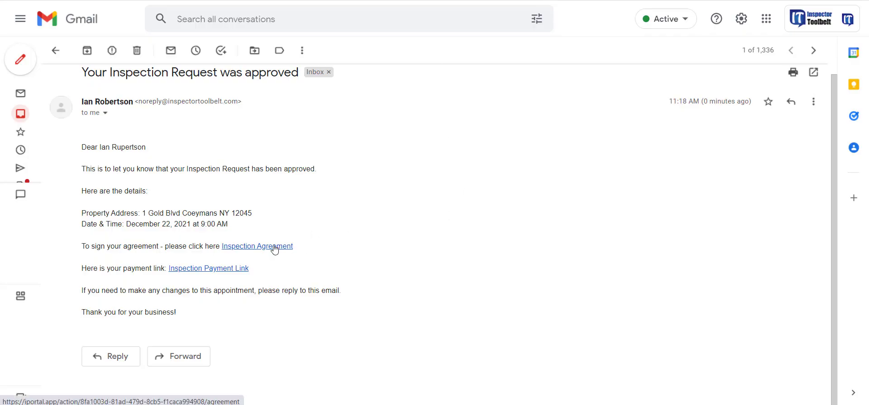
Step: Sign the 1 Gold Blvd agreement with a drawn signature and full name 'Testing', then confirm
click(274, 247)
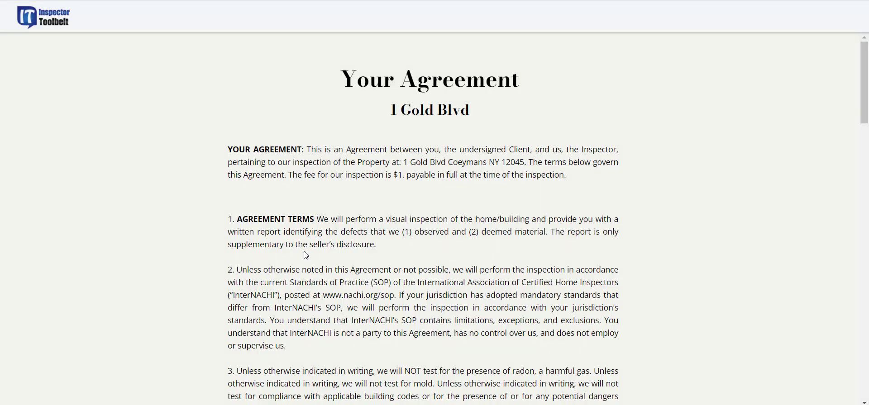
scroll(395, 201, down, 20)
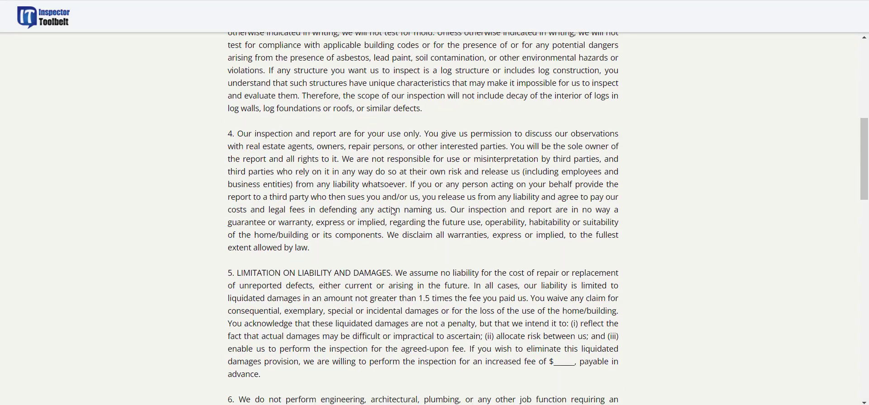
scroll(389, 205, down, 5)
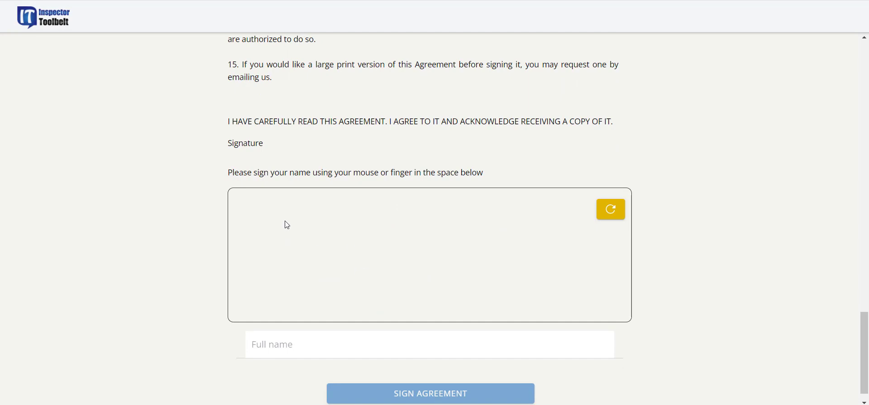
mouse_move(284, 220)
mouse_down()
mouse_move(272, 264)
mouse_move(356, 221)
mouse_move(569, 228)
mouse_up()
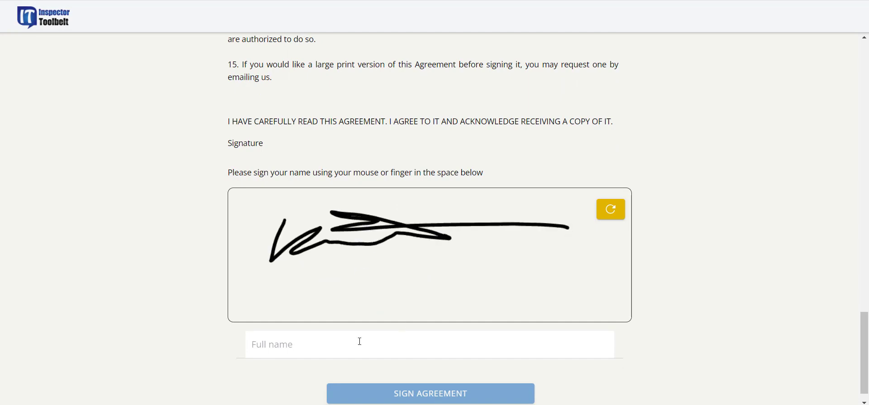
click(306, 343)
text(Testing)
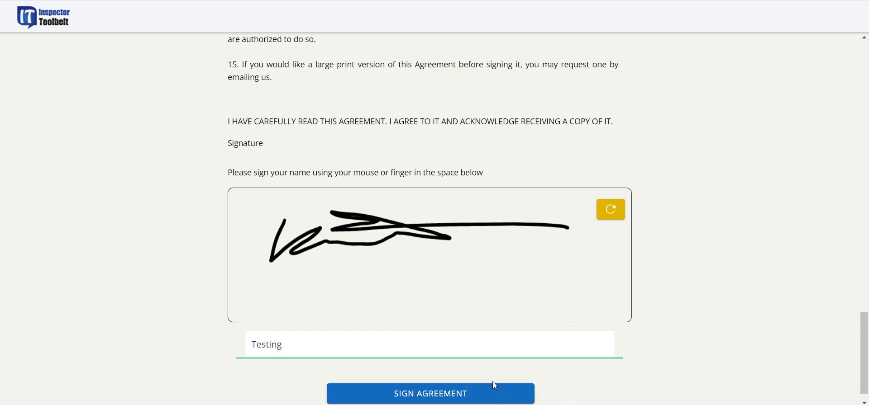
click(531, 401)
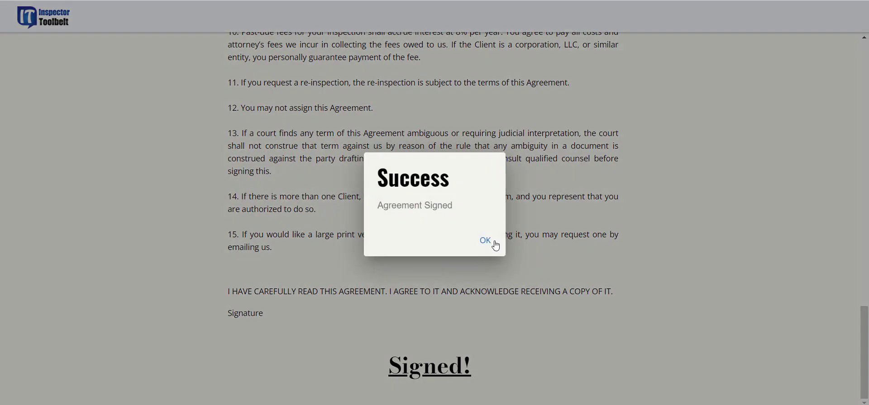
click(485, 241)
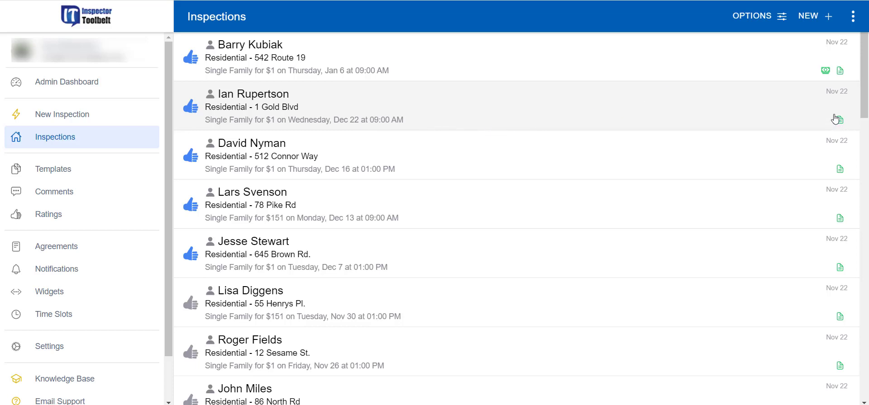
Step: Inspect the signature details on agreement-02-signed.pdf, then download the signed agreement PDF
click(469, 107)
scroll(442, 234, down, 5)
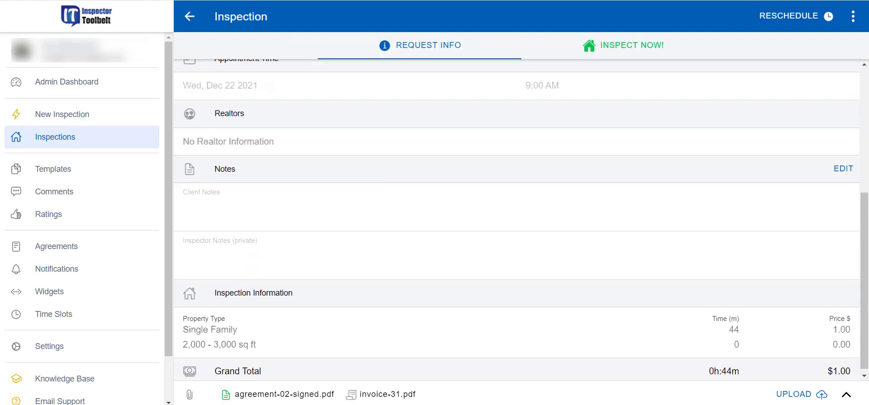
click(294, 396)
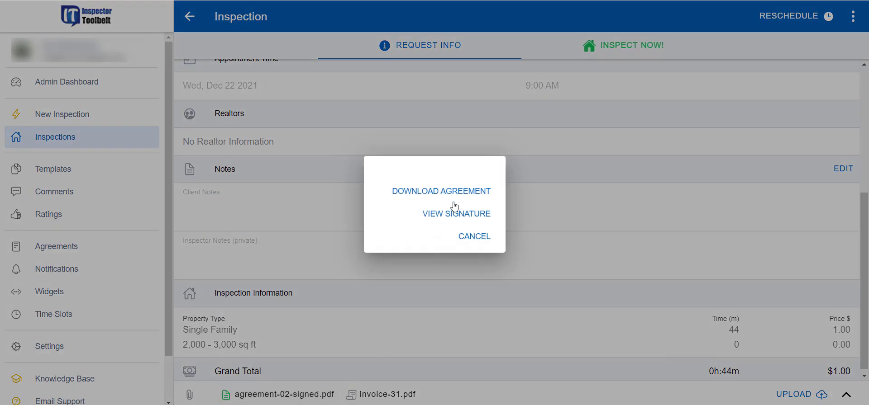
click(469, 216)
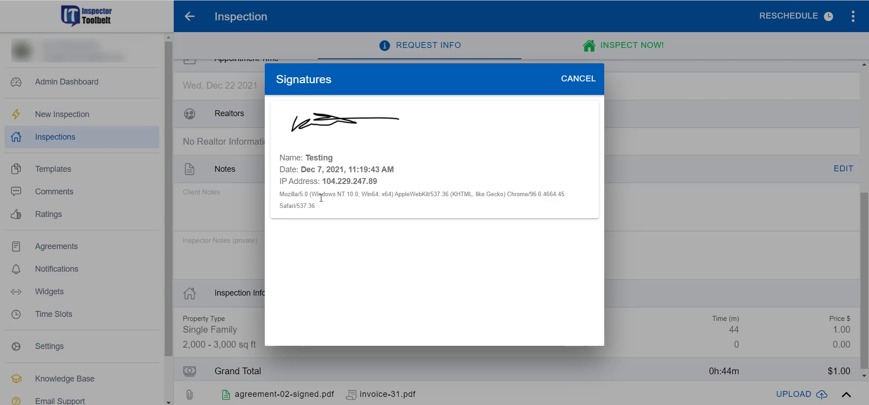
drag(280, 194, 327, 212)
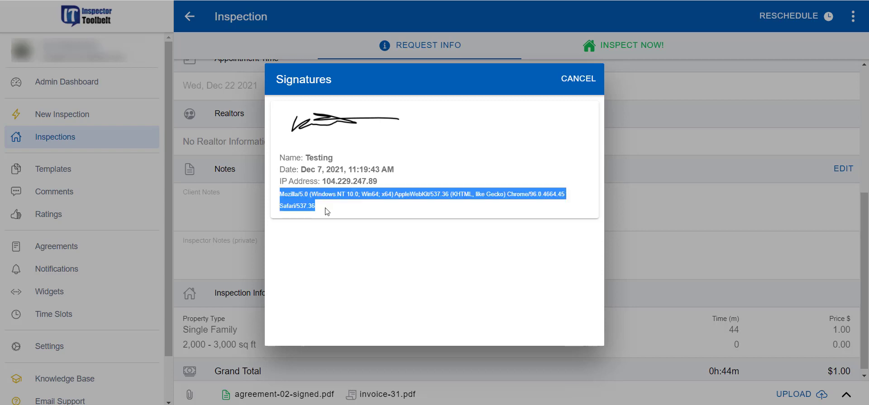
click(584, 78)
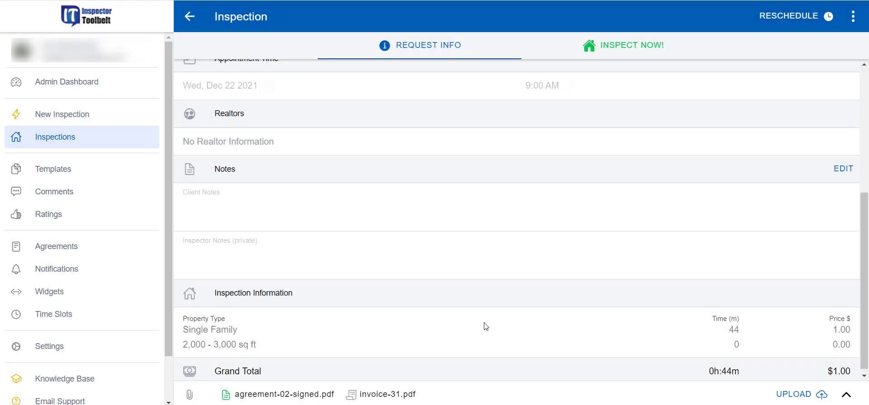
click(285, 394)
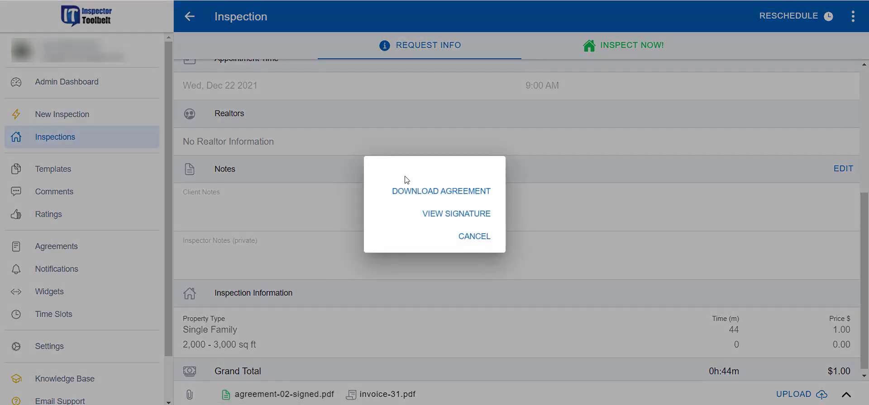
click(427, 190)
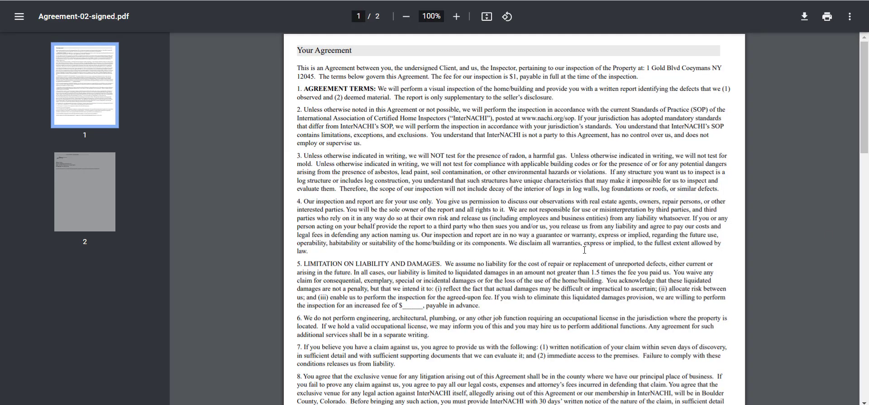
Step: Scroll through the two-page signed agreement PDF and return to the Inspections list
mouse_move(865, 136)
mouse_down()
mouse_move(867, 317)
mouse_move(866, 52)
mouse_up()
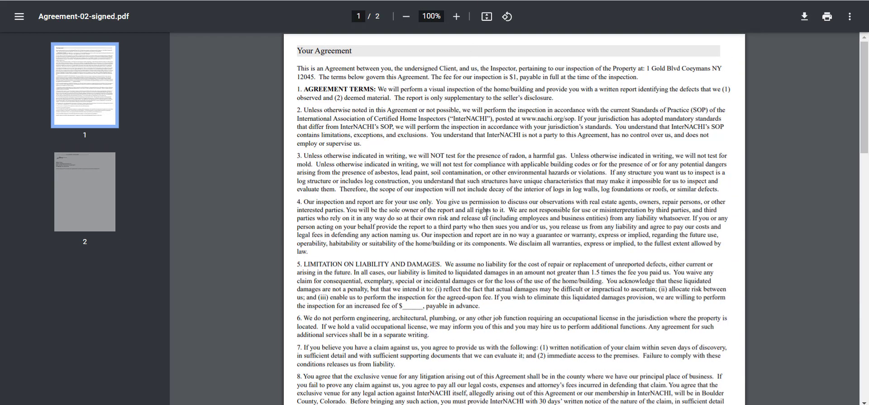
scroll(487, 214, down, 5)
scroll(436, 177, up, 5)
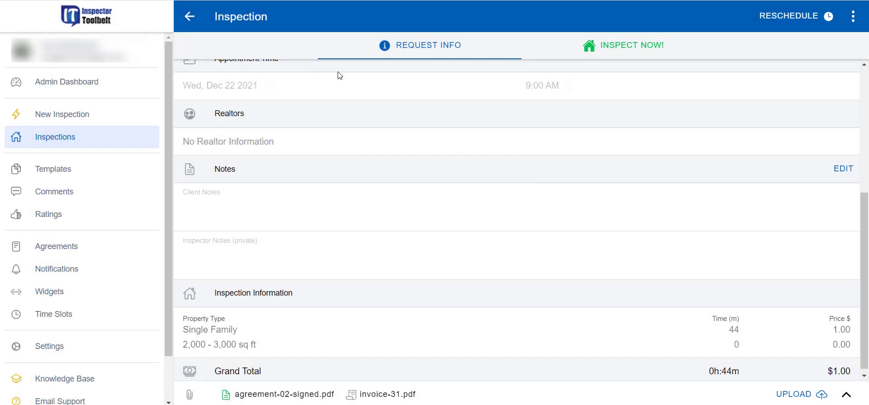
scroll(532, 141, up, 1)
scroll(532, 141, up, 3)
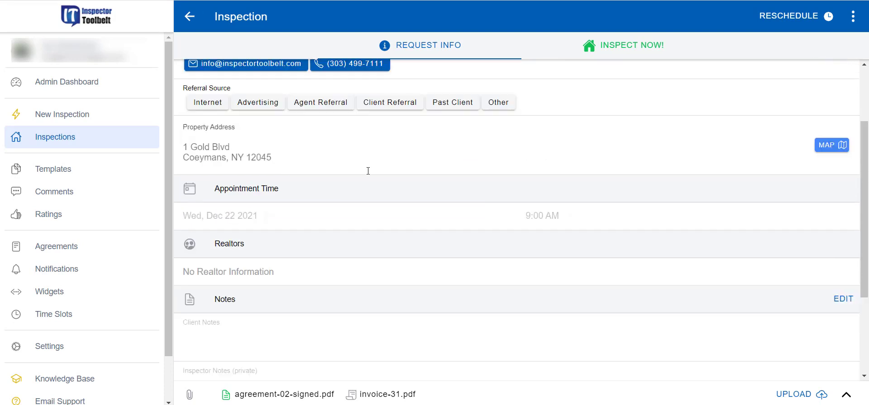
click(94, 143)
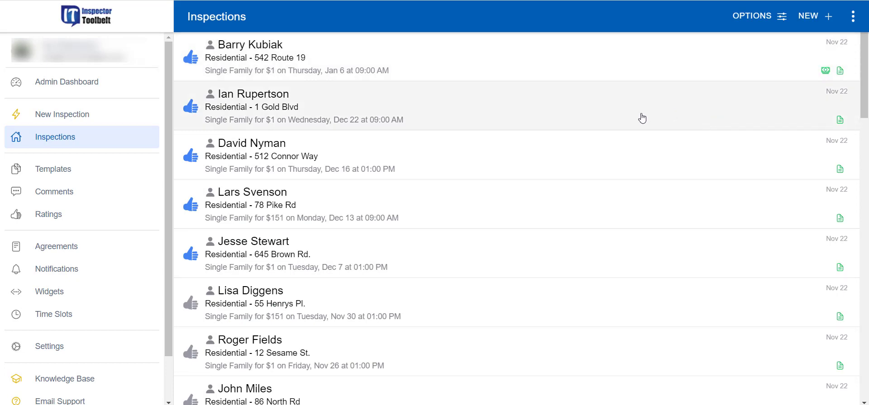
Step: Cancel Accept Payment on the 1 Gold Blvd inspection unrecorded and open invoice-31.pdf
click(642, 119)
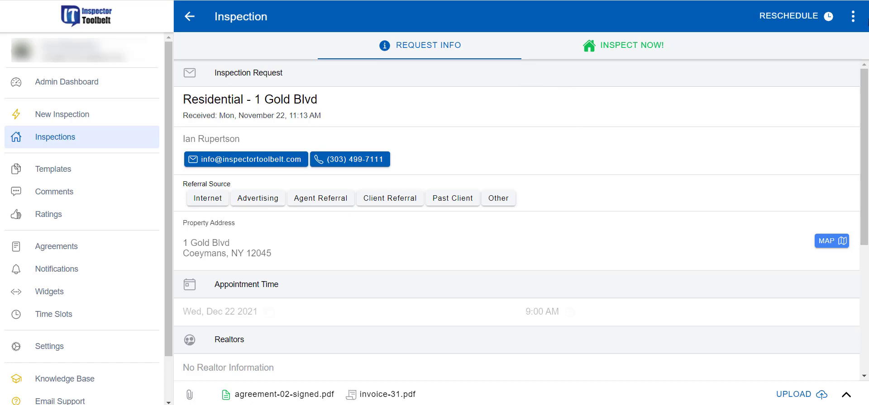
click(852, 17)
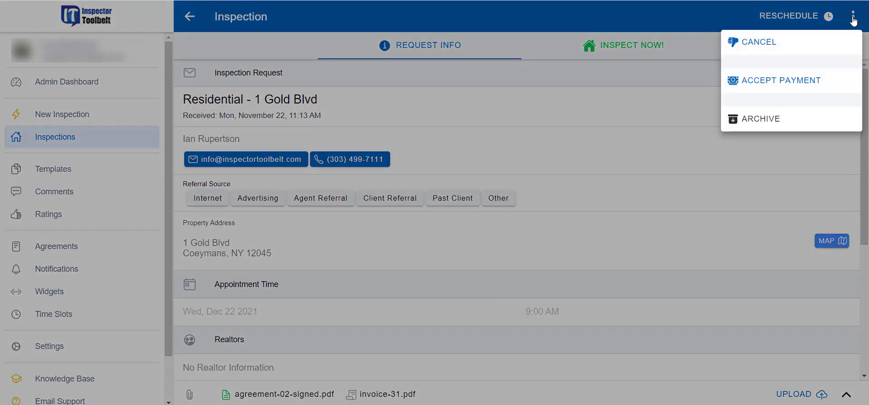
click(782, 85)
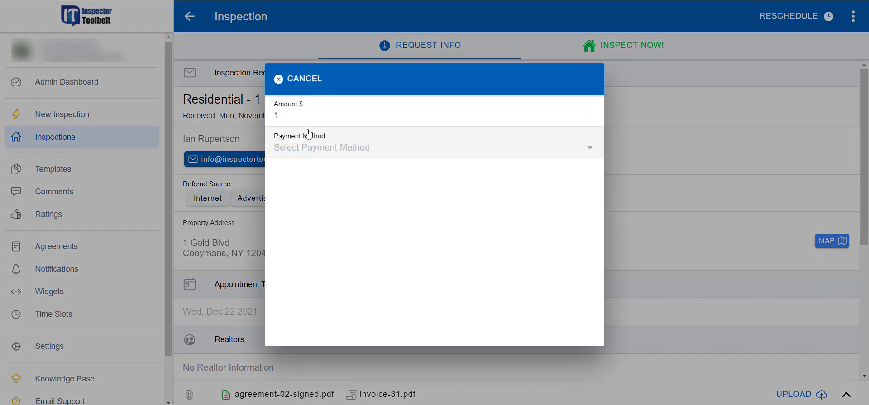
click(392, 156)
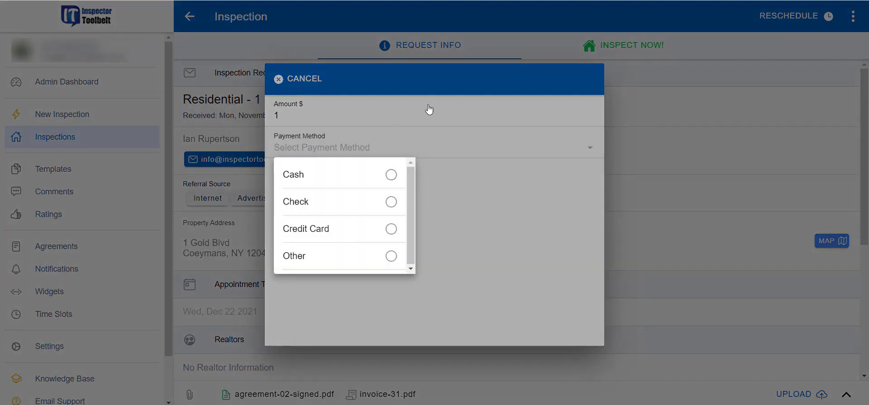
click(777, 86)
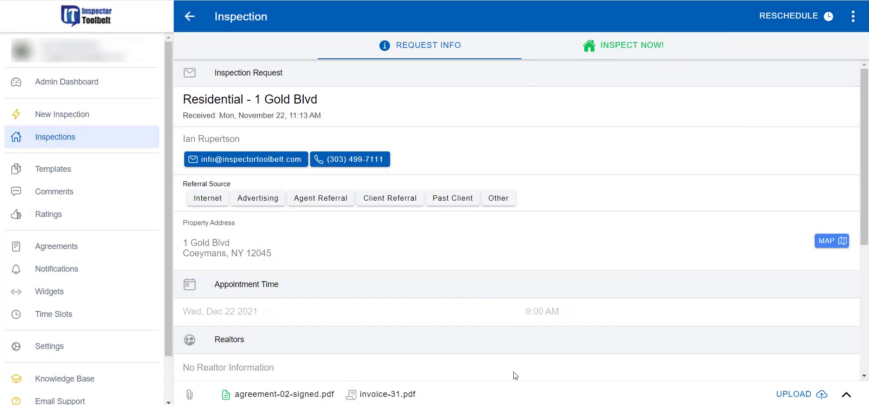
click(376, 395)
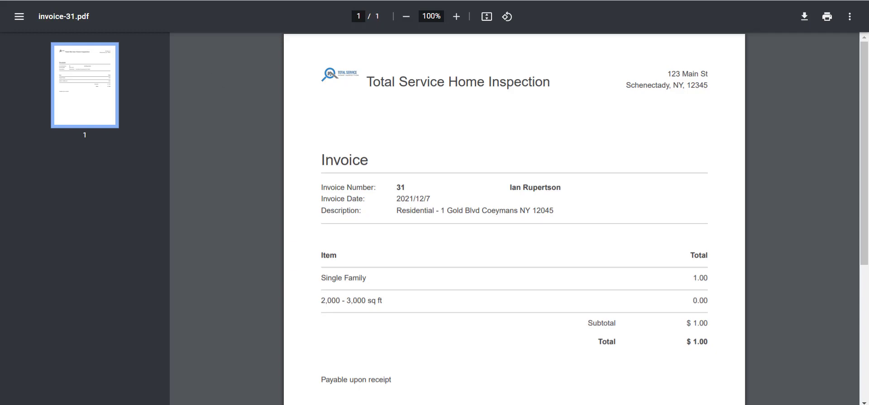
click(109, 0)
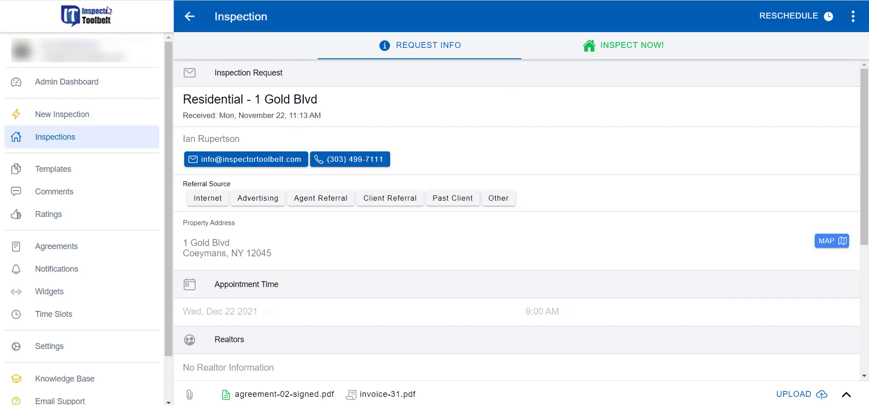
click(118, 145)
click(500, 72)
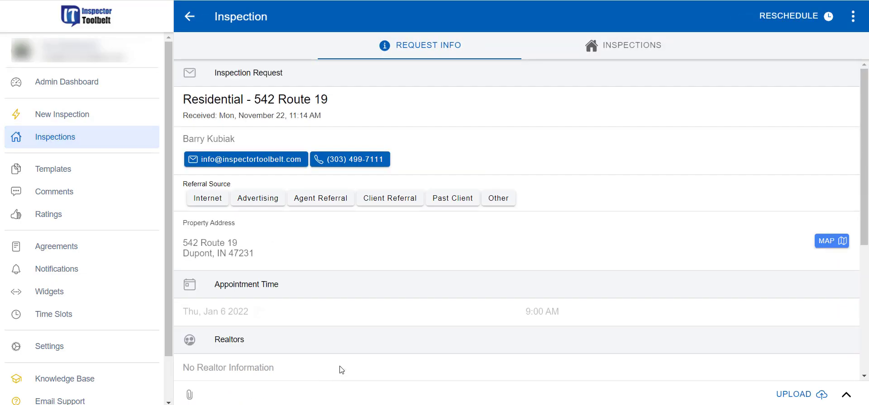
click(401, 396)
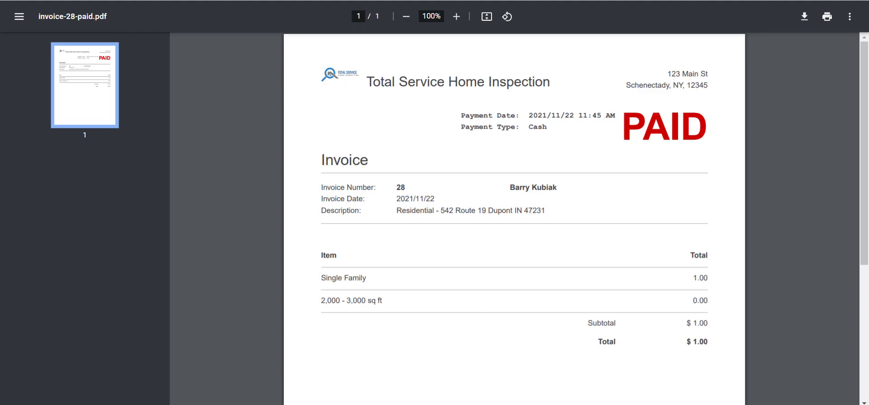
key(ctrl+w)
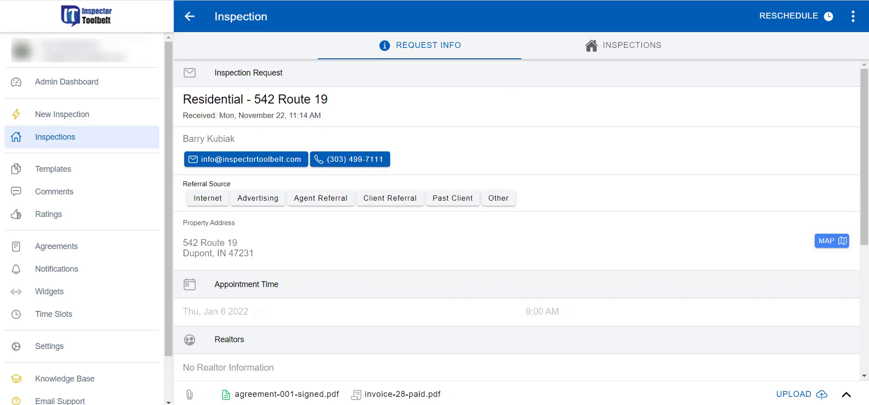
click(415, 395)
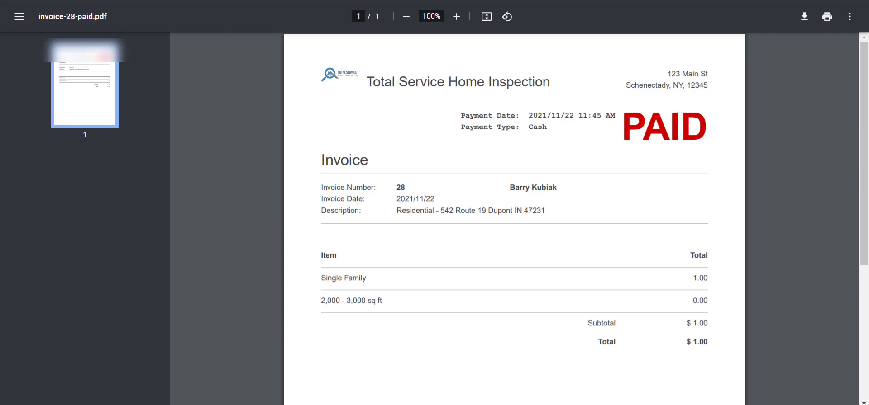
key(ctrl+w)
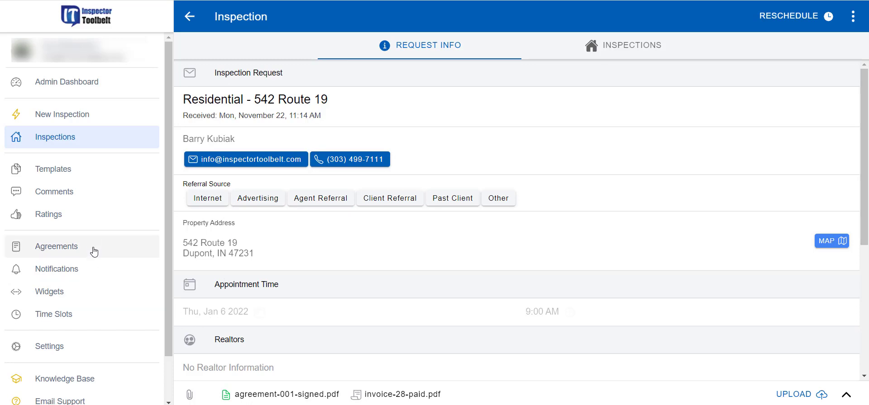
Step: Move from Notifications to the Widgets page showing the Residential iframe embed code
click(77, 277)
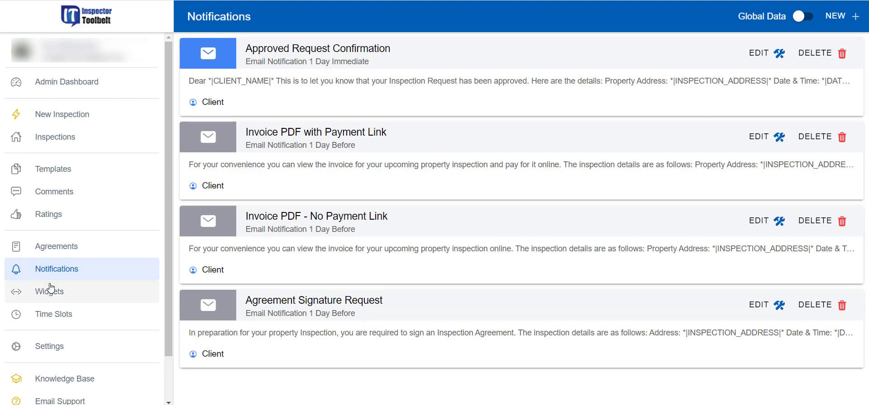
click(73, 299)
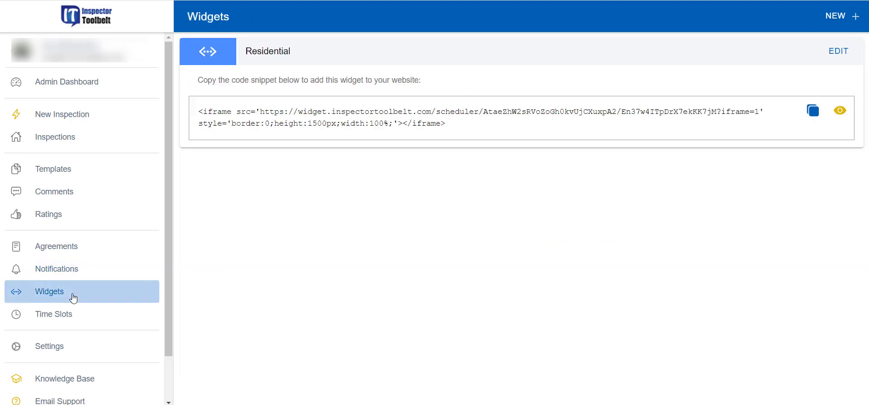
Step: Return to Widgets and edit the Residential widget card to show its lead time and pricing
click(82, 118)
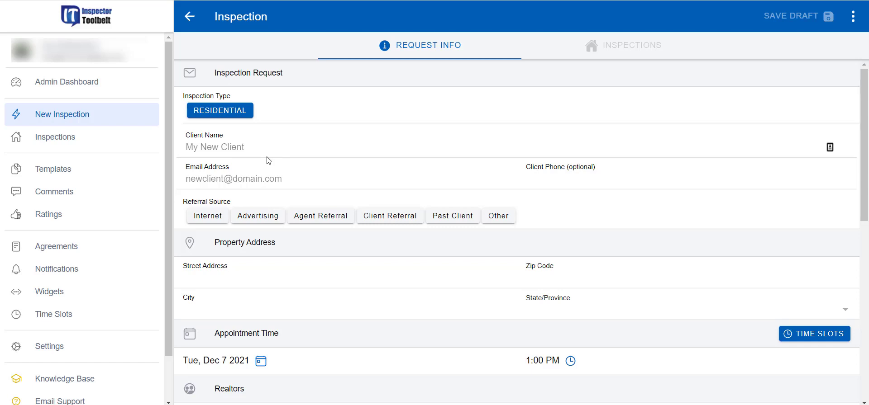
click(37, 294)
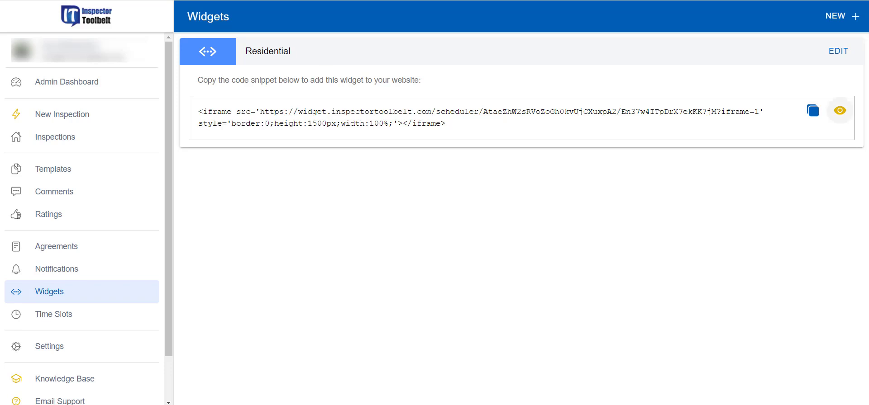
click(839, 54)
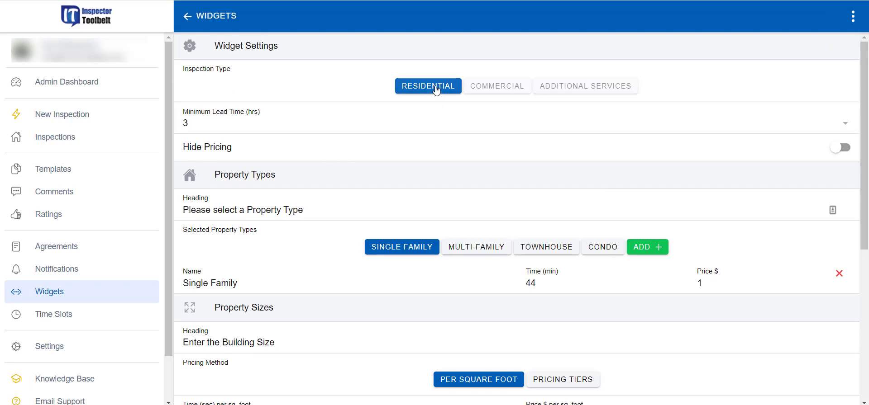
Step: Set the minimum lead time to 48 hours, leaving price hiding off
click(234, 129)
scroll(379, 246, down, 1)
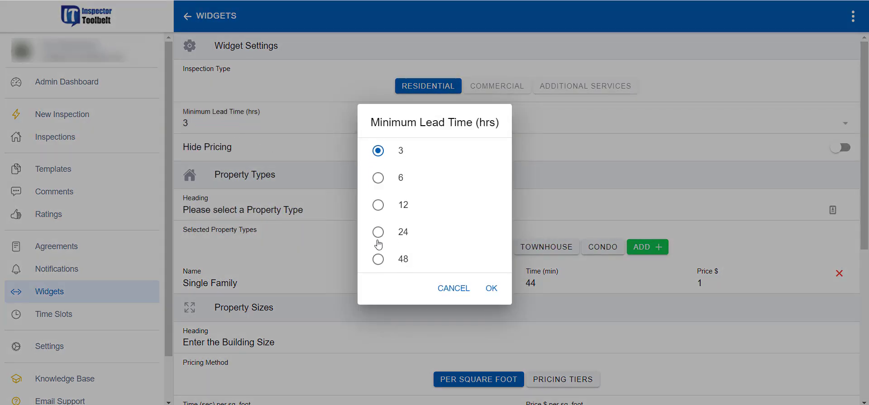
click(377, 259)
click(492, 289)
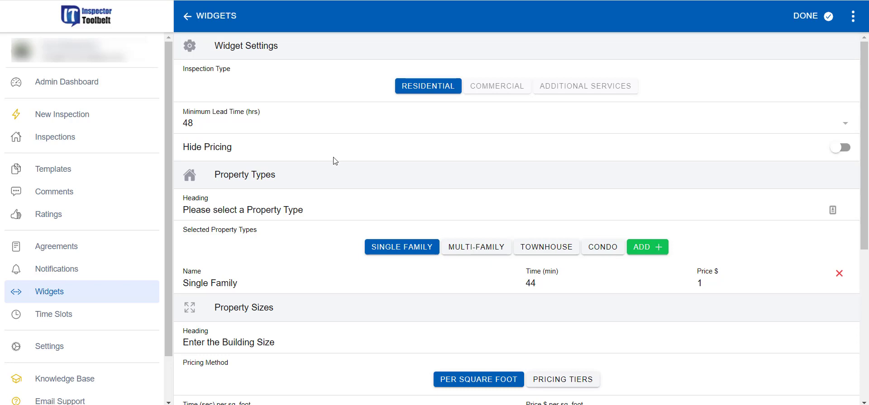
click(846, 156)
click(847, 155)
Step: Add Multi-Family and Townhouse as residential property types
scroll(285, 172, down, 1)
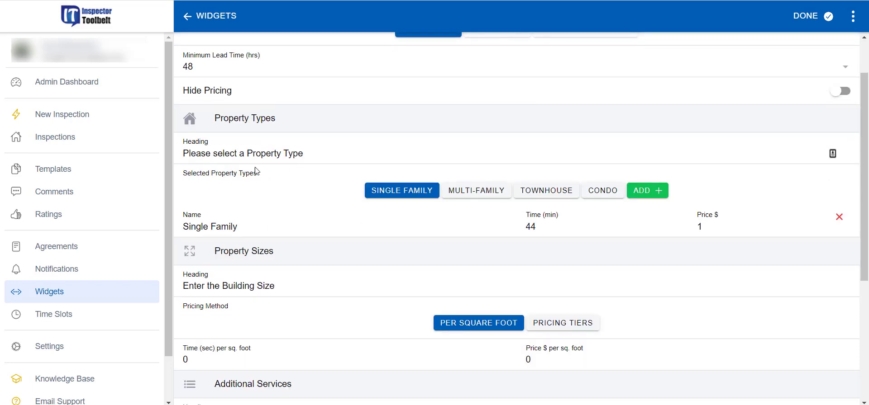
scroll(314, 149, down, 1)
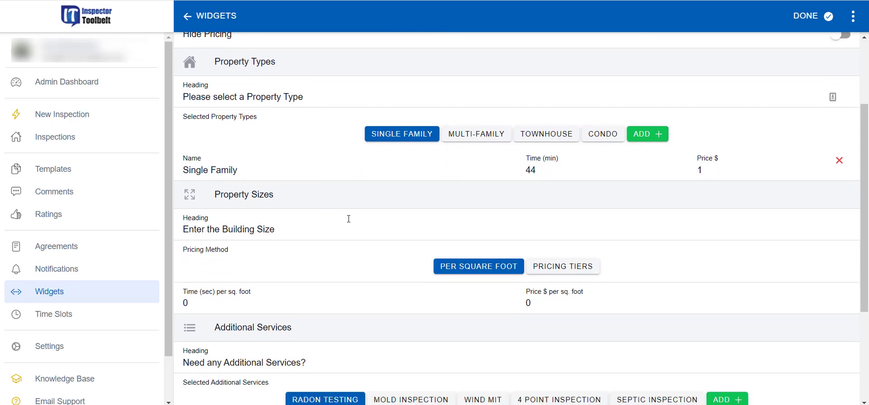
click(474, 134)
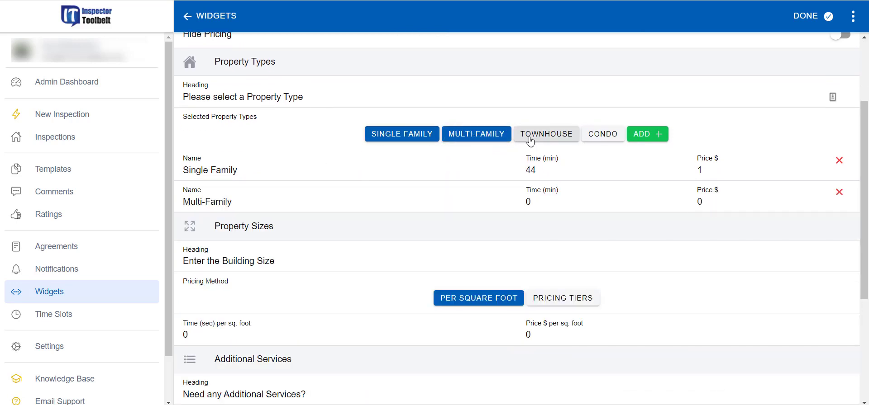
click(546, 134)
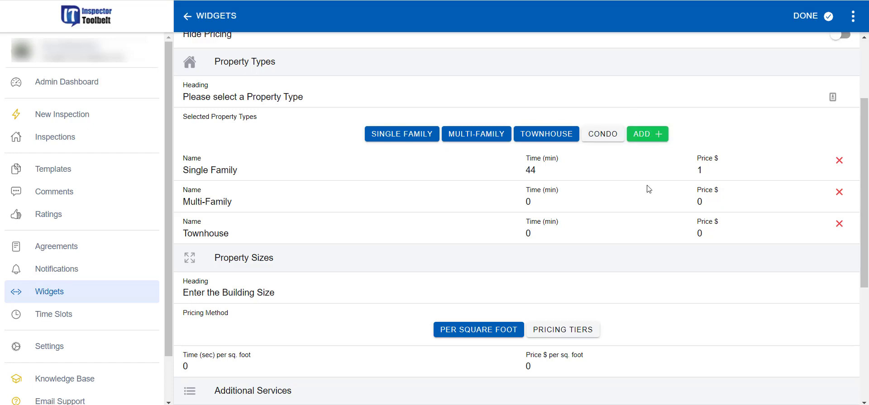
Step: Set times to 120 min for Single Family, 240 for Multi-Family, 90 for Townhouse
click(540, 174)
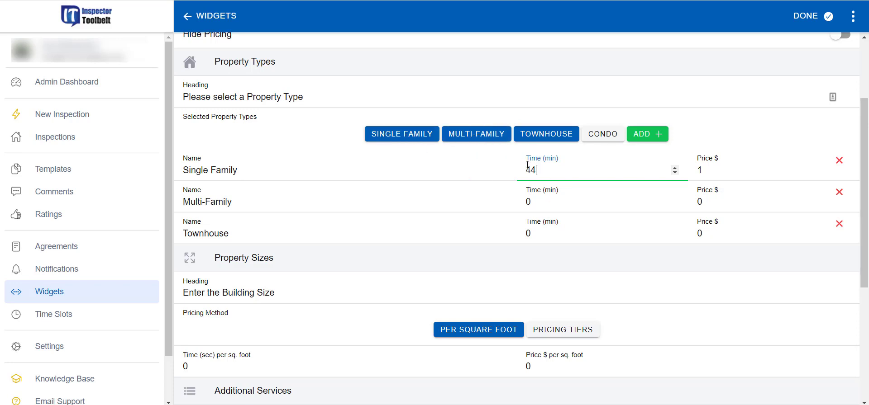
drag(537, 170, 525, 171)
text(120)
click(521, 202)
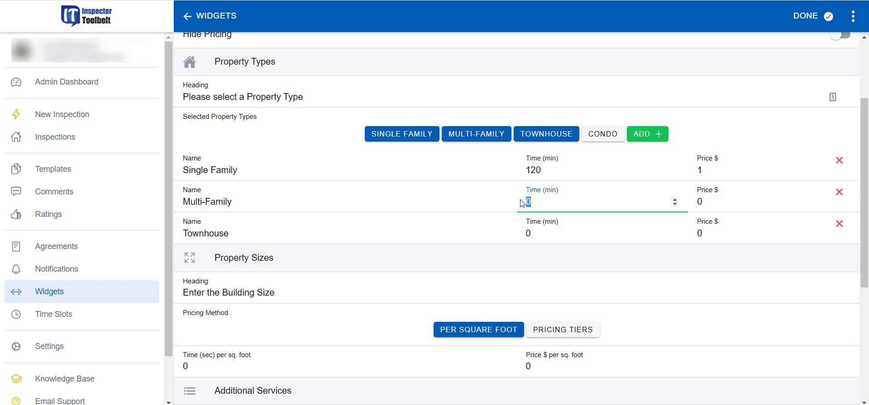
text(240)
click(527, 234)
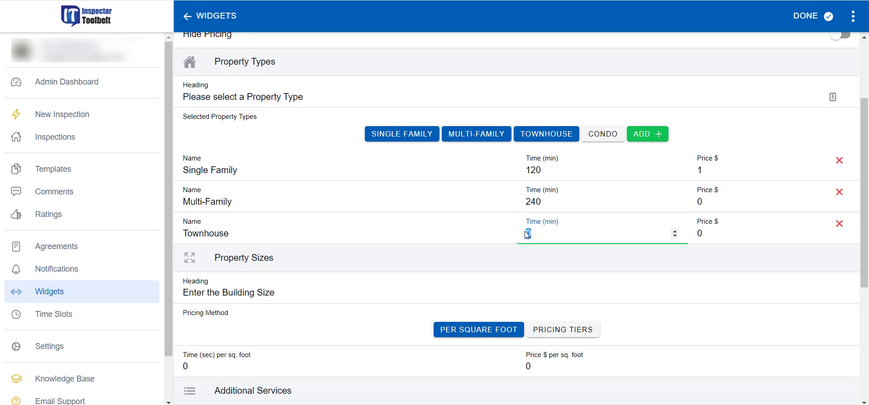
text(90)
Step: Price Multi-Family at $2 and Townhouse at $4
click(712, 202)
double_click(692, 202)
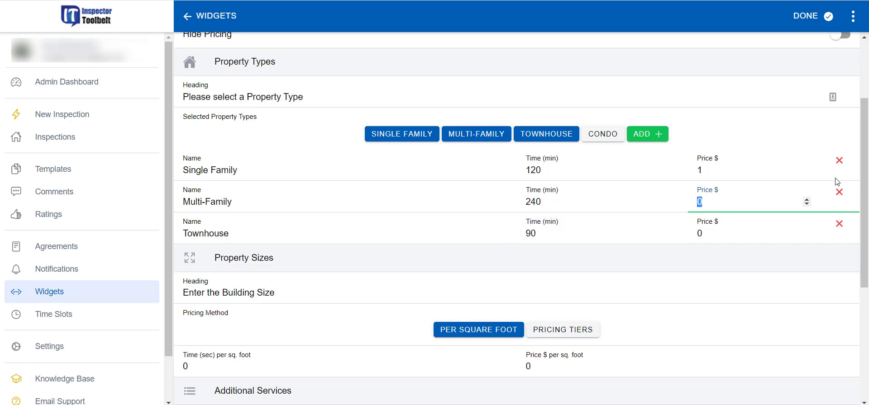
text(2)
click(699, 238)
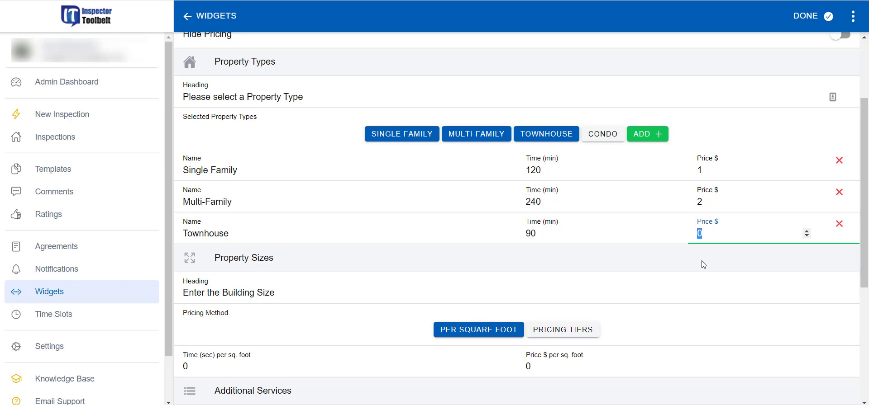
text(4)
click(700, 267)
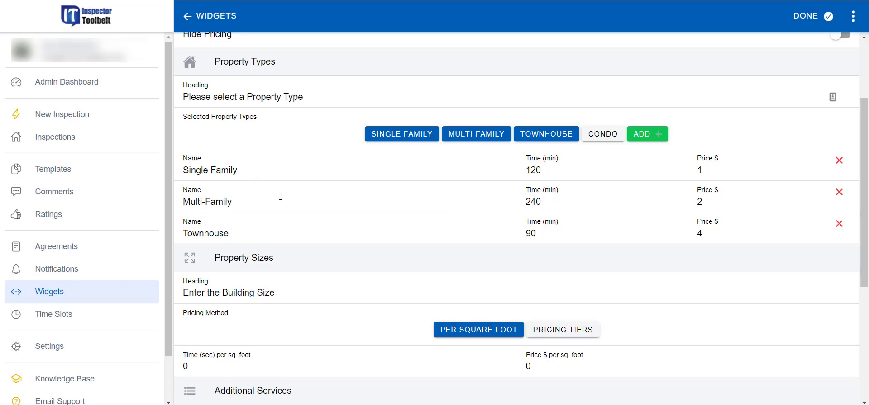
Step: Clear the Property Sizes price per square foot and enter a new value
scroll(329, 260, down, 1)
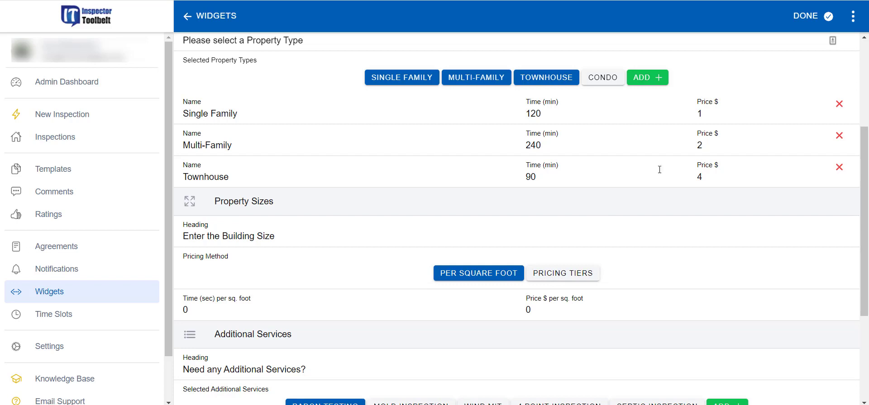
click(701, 115)
drag(701, 116, 691, 124)
scroll(316, 252, down, 1)
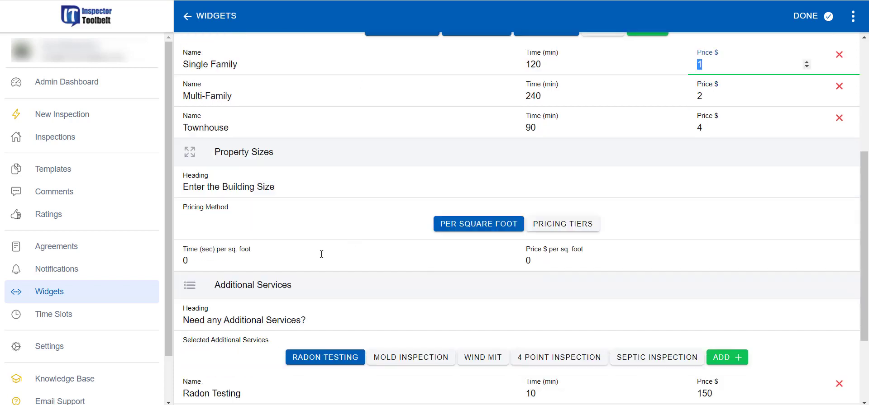
click(193, 256)
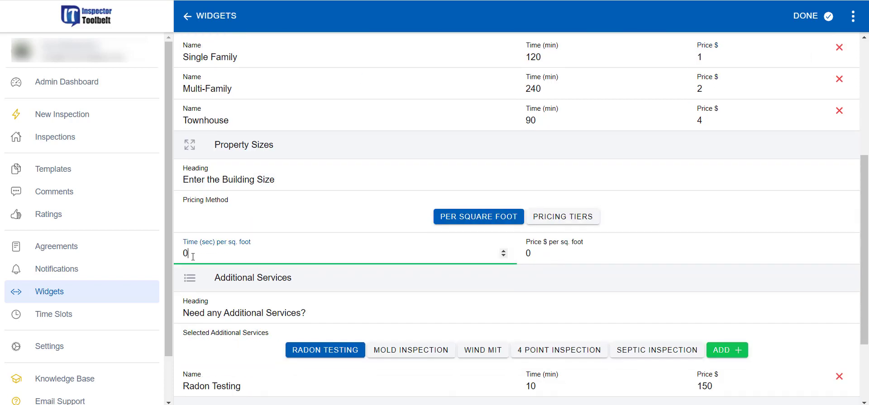
scroll(543, 116, up, 1)
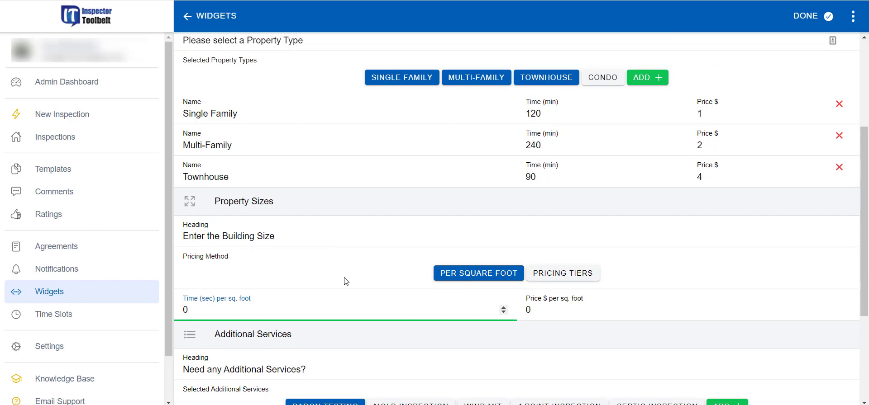
scroll(400, 295, down, 1)
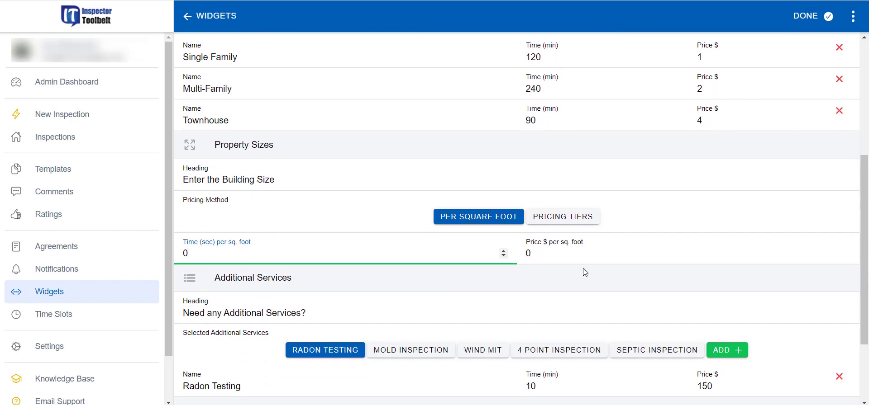
double_click(527, 253)
key(BackSpace)
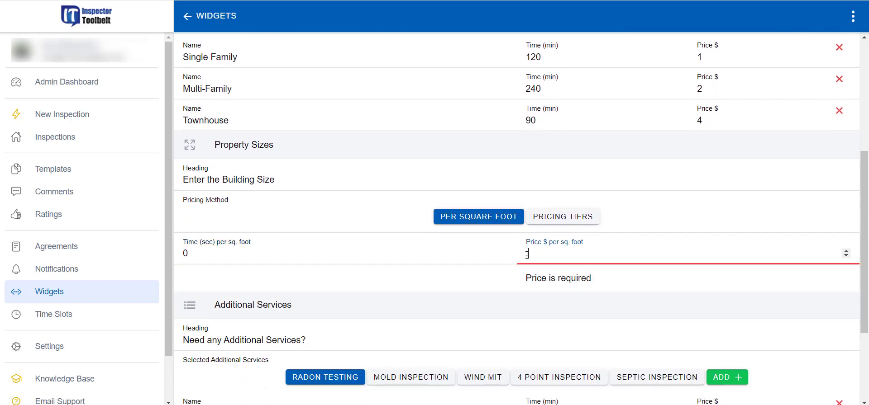
text(50)
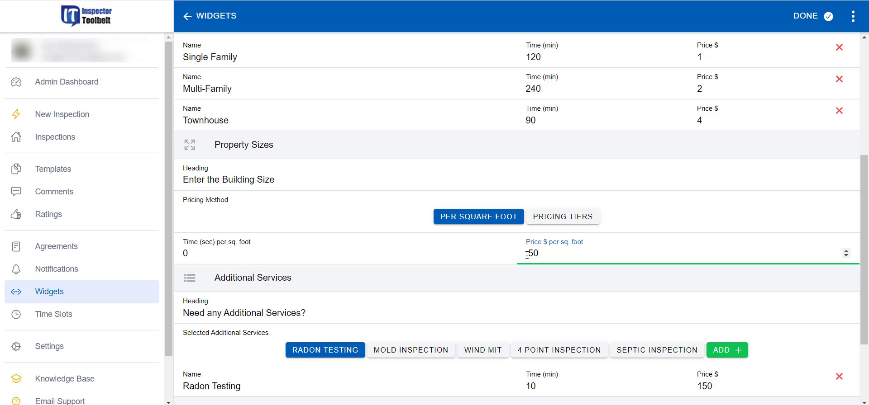
text(.)
click(693, 181)
Step: Correct the price per square foot to .25
scroll(617, 281, up, 1)
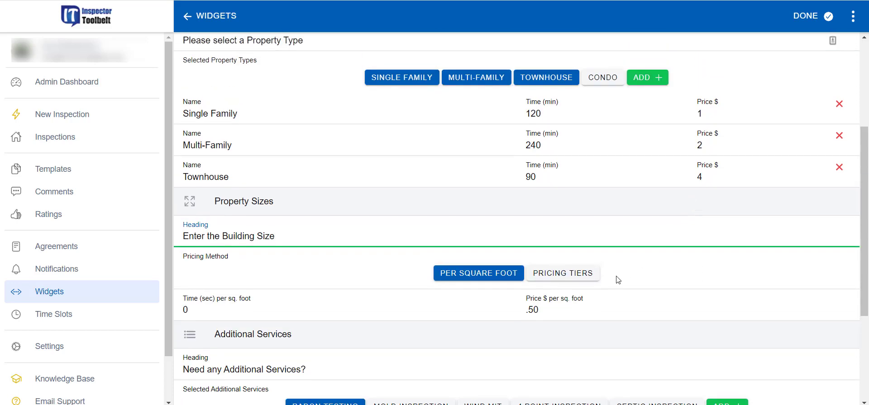
double_click(540, 310)
text(2)
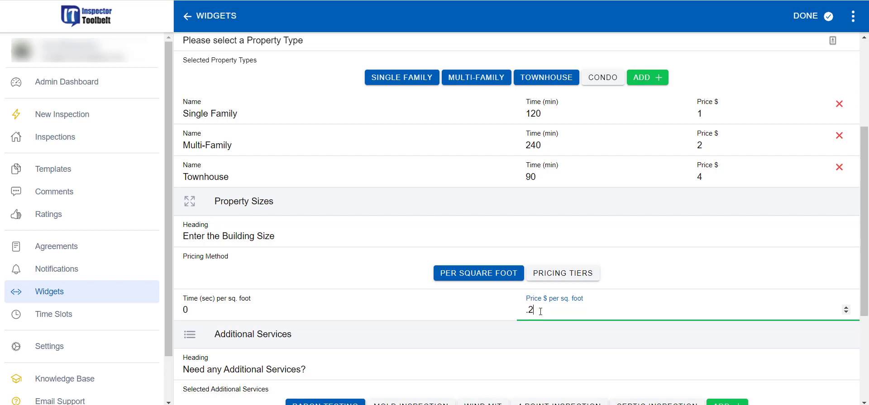
text(5)
click(723, 112)
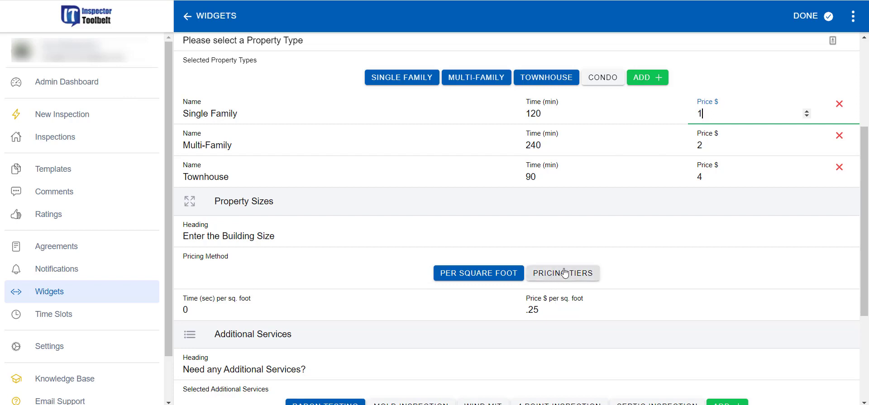
Step: Switch property sizes to pricing tiers and price 1,000 - 2,000 sq ft at $49
click(579, 280)
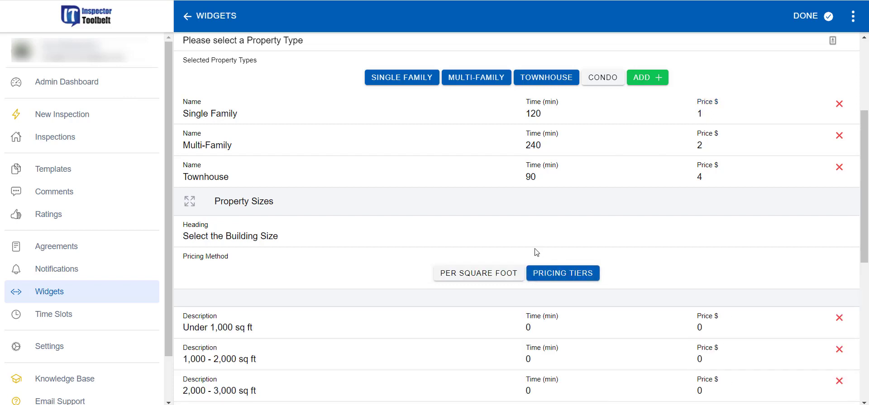
scroll(412, 267, down, 3)
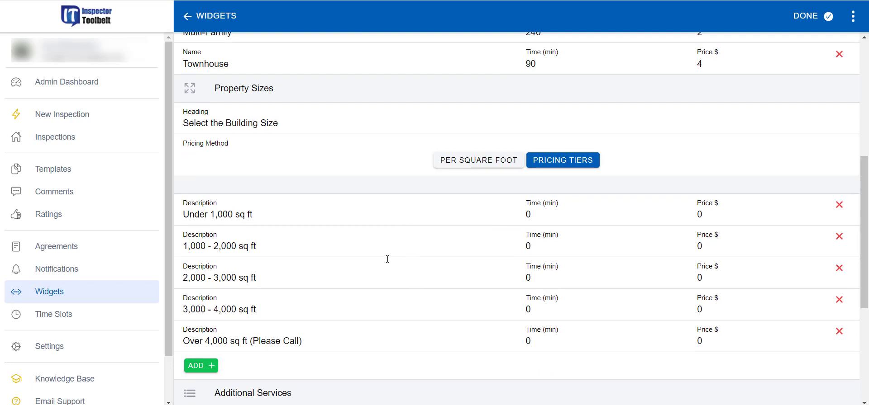
scroll(231, 276, up, 1)
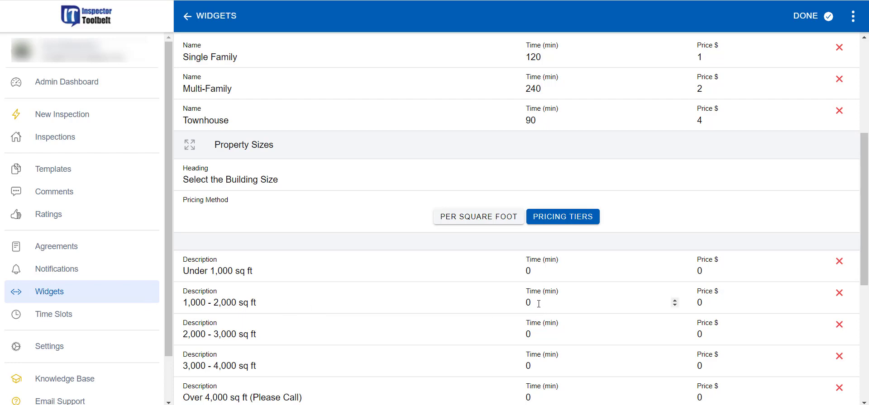
double_click(699, 304)
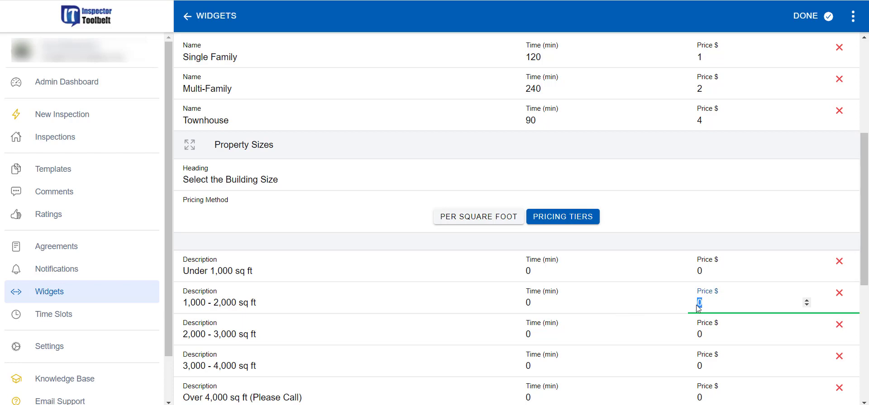
text(49)
Step: Give the 2,000 - 3,000 sq ft tier 30 minutes and $70
scroll(546, 293, down, 1)
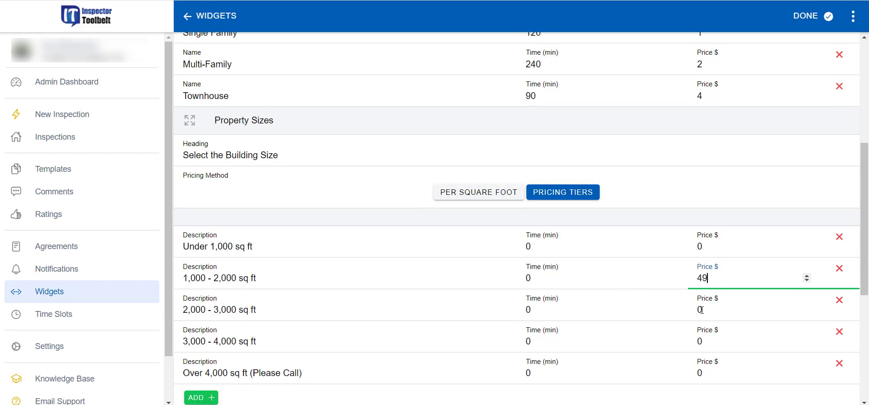
double_click(527, 278)
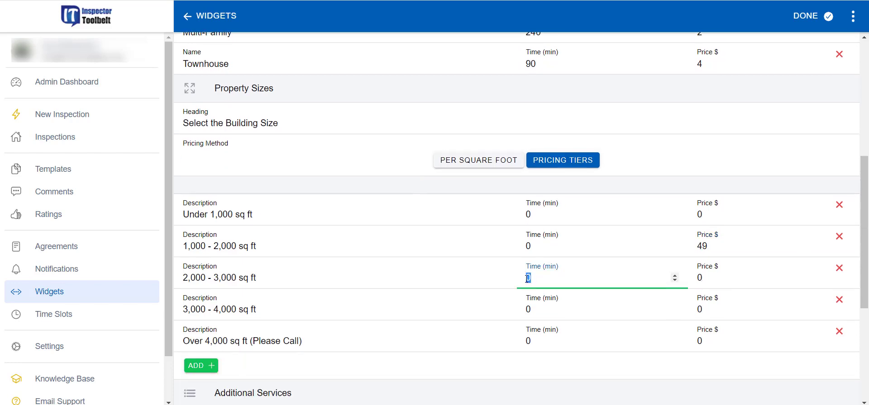
text(30)
click(697, 277)
double_click(697, 277)
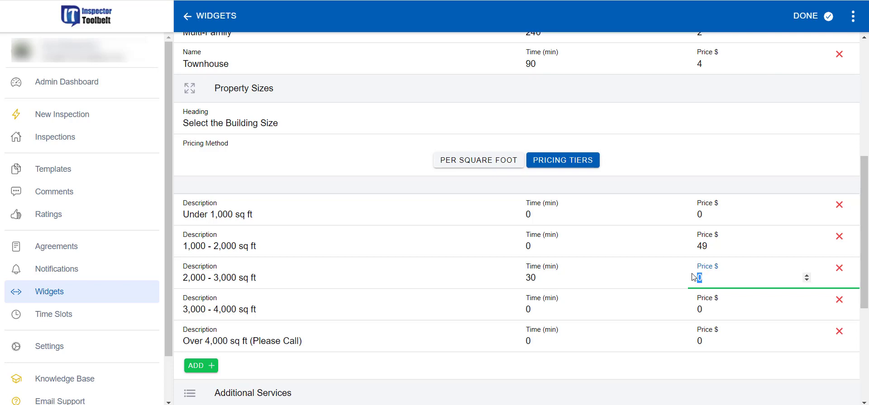
text(70)
click(768, 192)
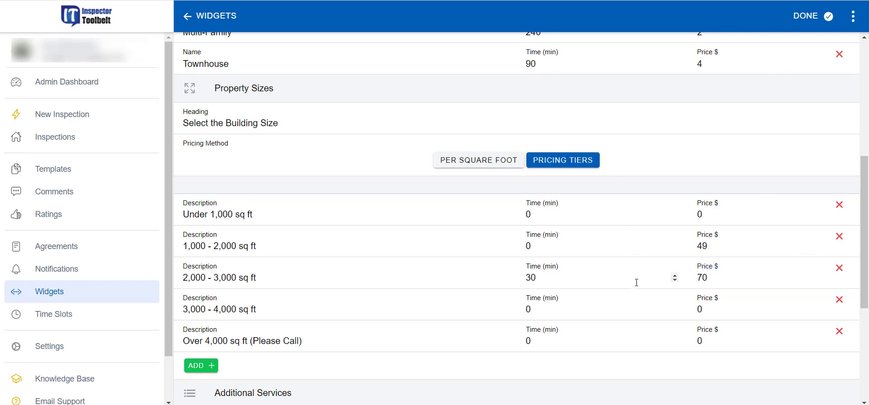
scroll(566, 289, down, 1)
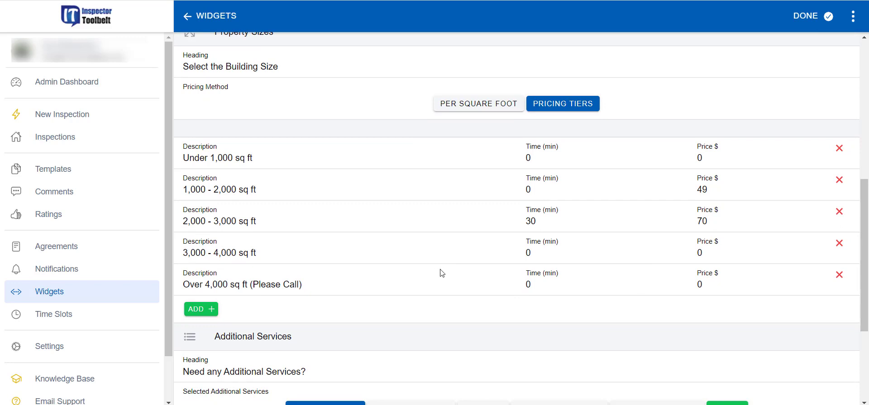
scroll(471, 270, down, 3)
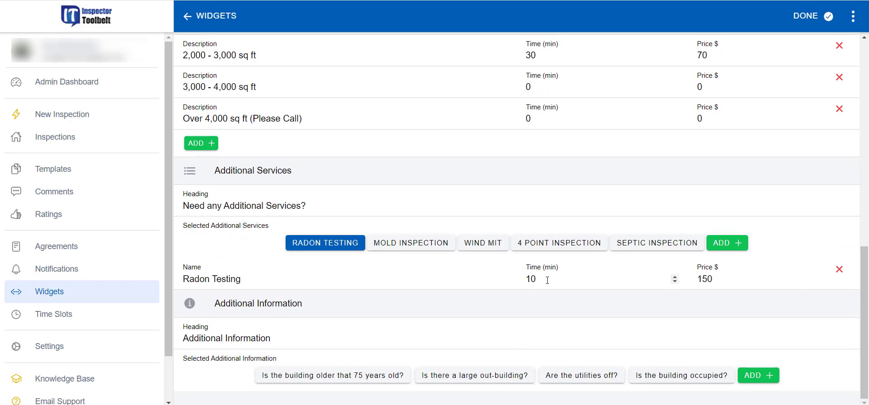
double_click(526, 285)
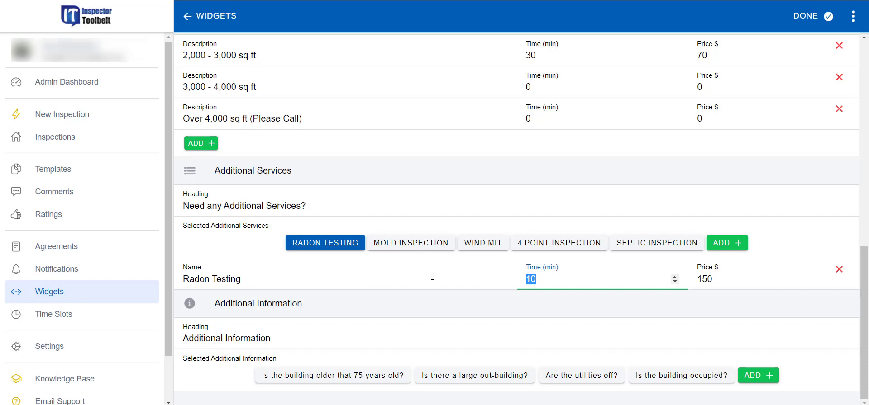
click(437, 245)
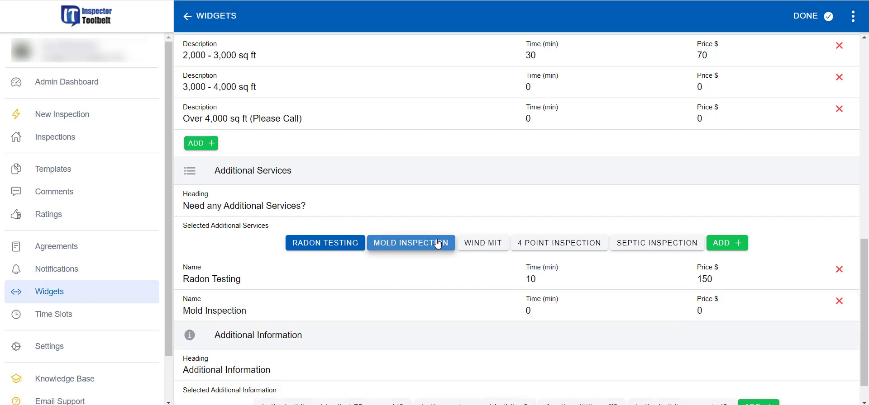
click(437, 244)
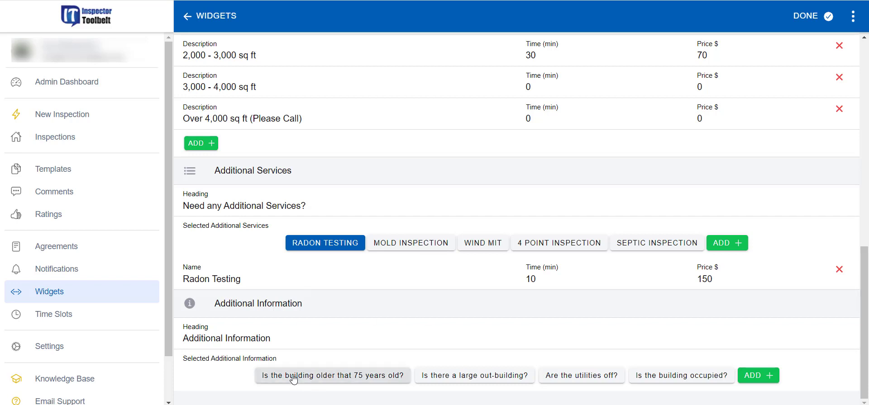
Step: Add the 'Is the building older that 75 years old?' item at 45 minutes and $150
click(351, 380)
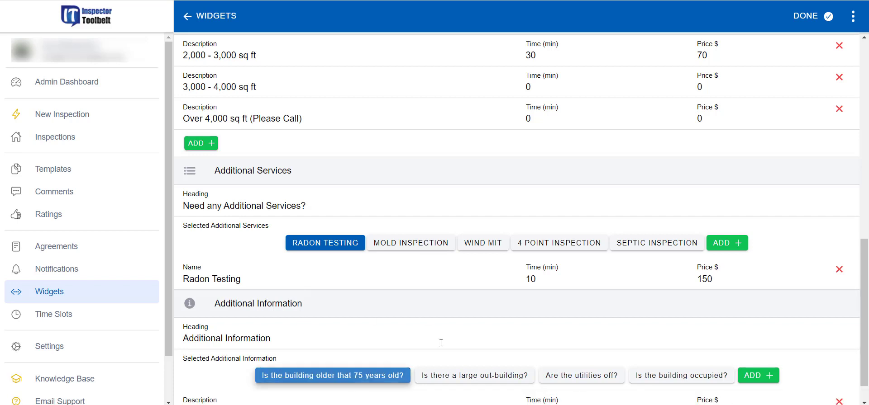
scroll(452, 338, down, 1)
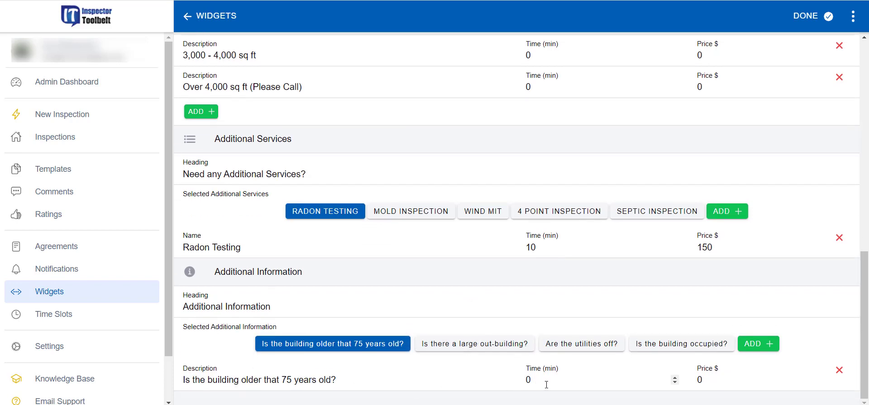
drag(546, 385, 523, 391)
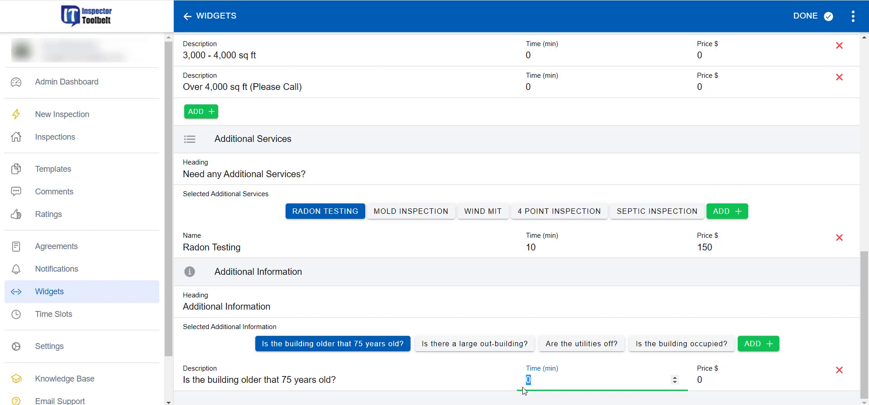
text(45)
drag(706, 381, 700, 372)
text(150)
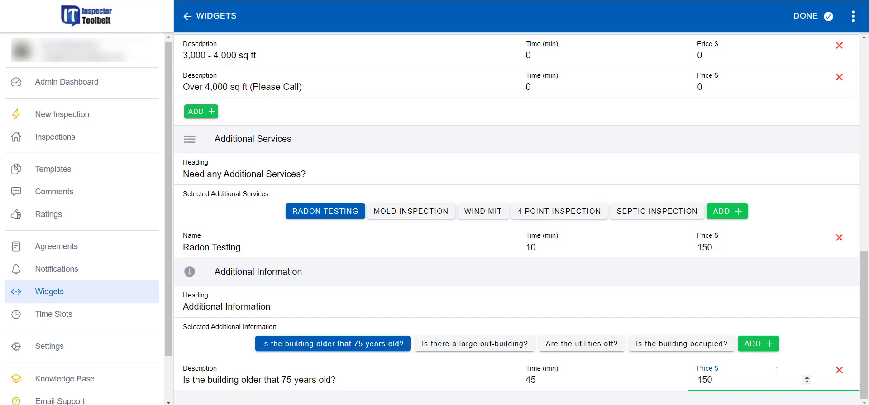
click(826, 348)
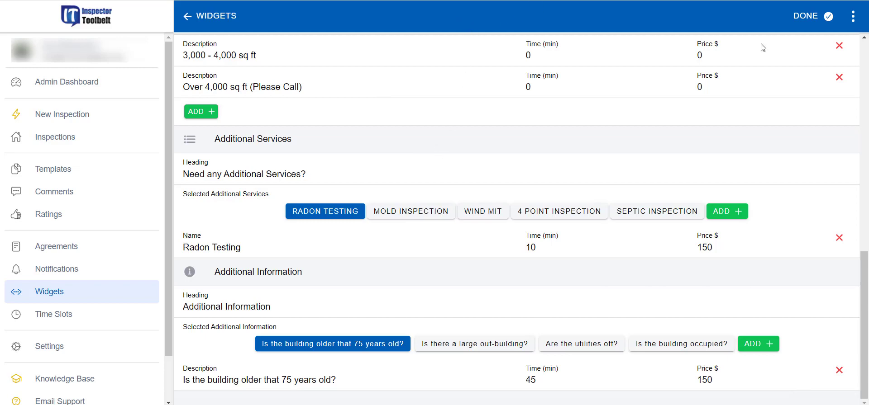
Step: Finish the widget, preview its booking form, and request Radon Testing
click(804, 17)
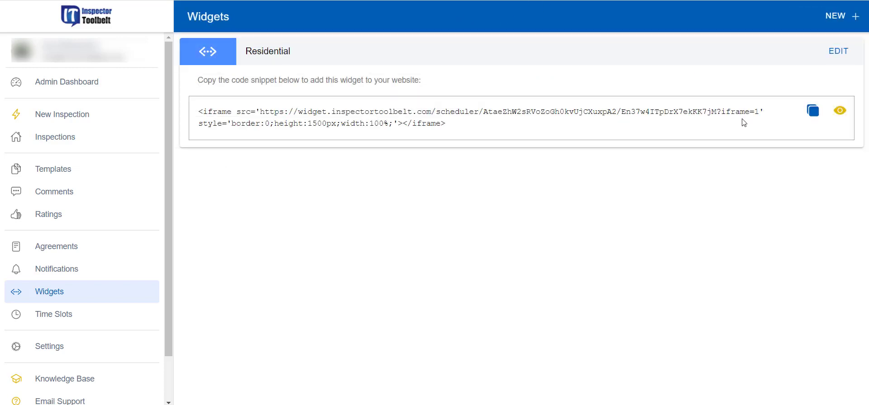
click(840, 112)
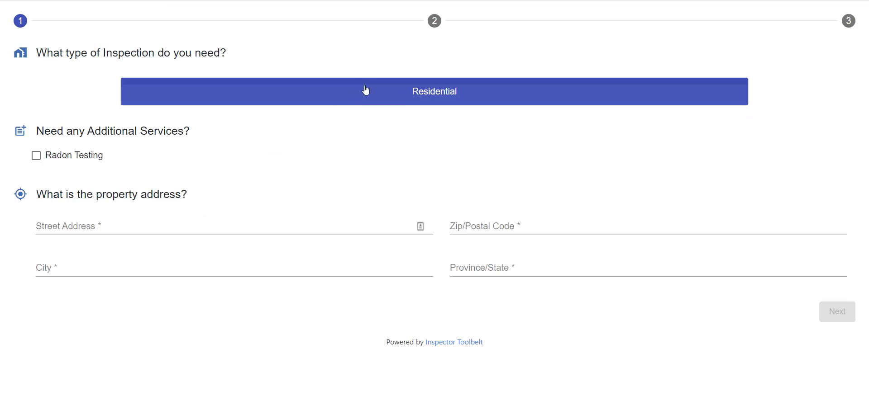
click(38, 158)
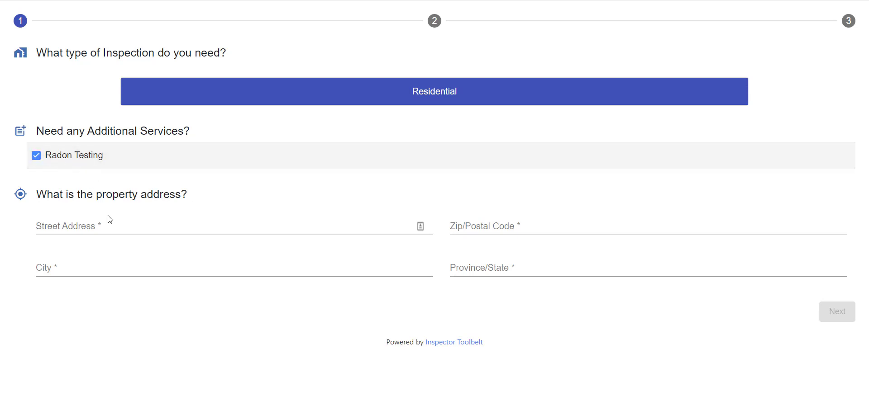
Step: Fill in the saved property address from the '123' suggestion and continue to step 2
click(116, 231)
text(123 Main St)
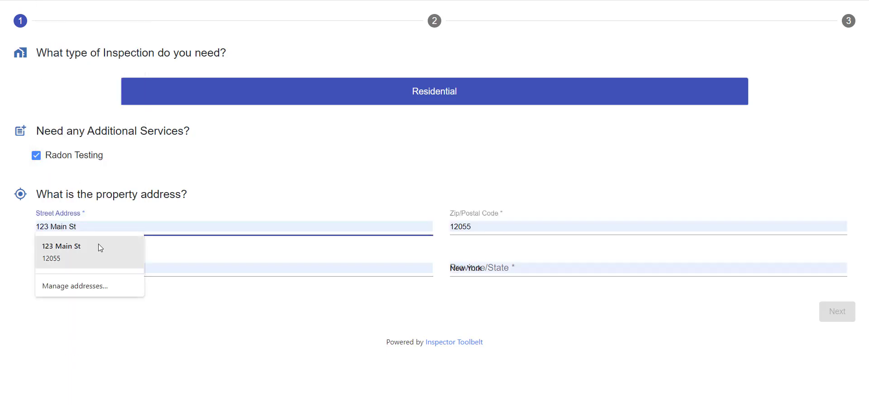
click(100, 248)
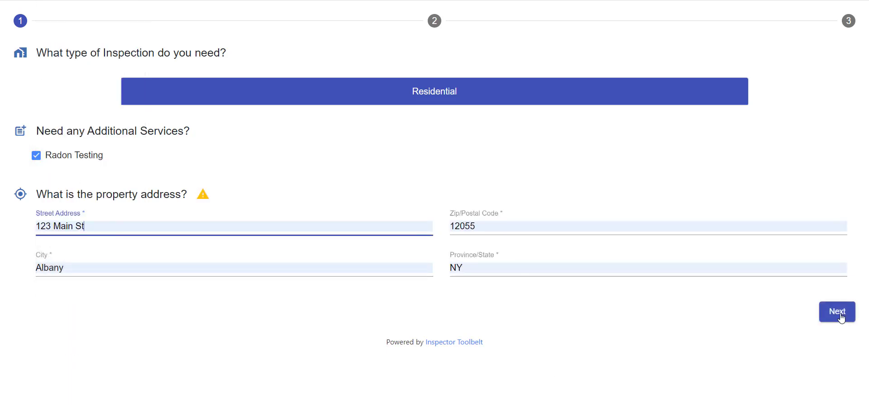
click(840, 318)
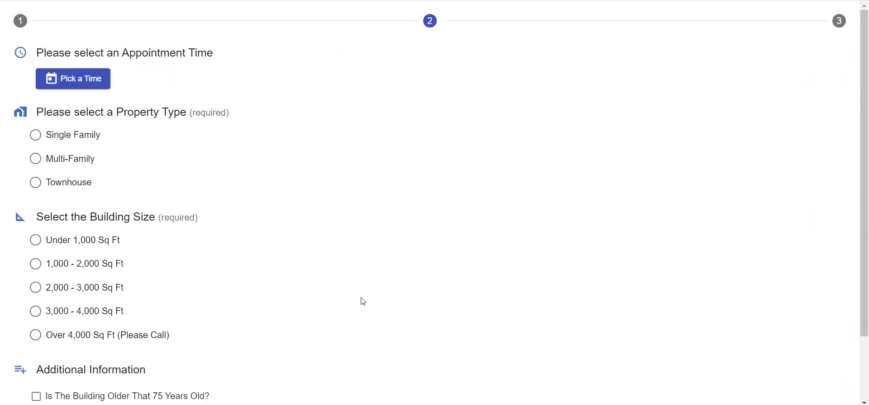
Step: Set the appointment to December 23 at 9:00 AM after checking other dates
click(95, 81)
click(354, 259)
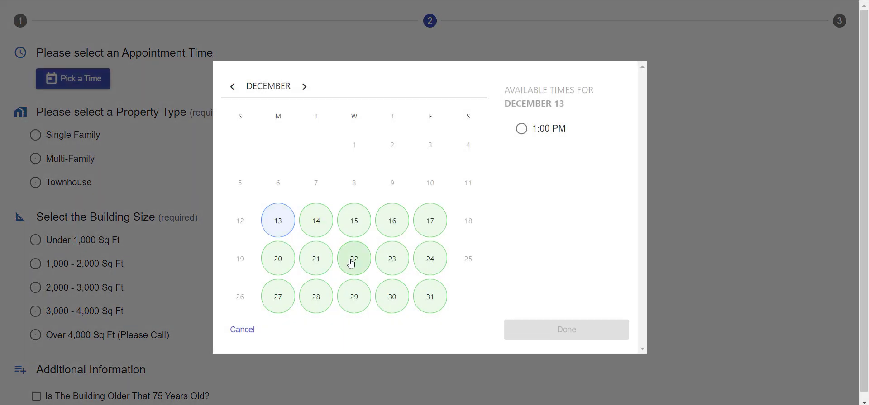
click(400, 264)
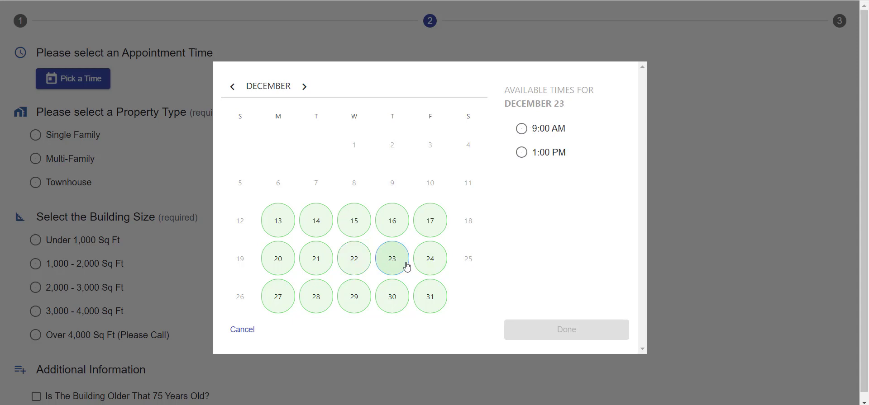
click(283, 254)
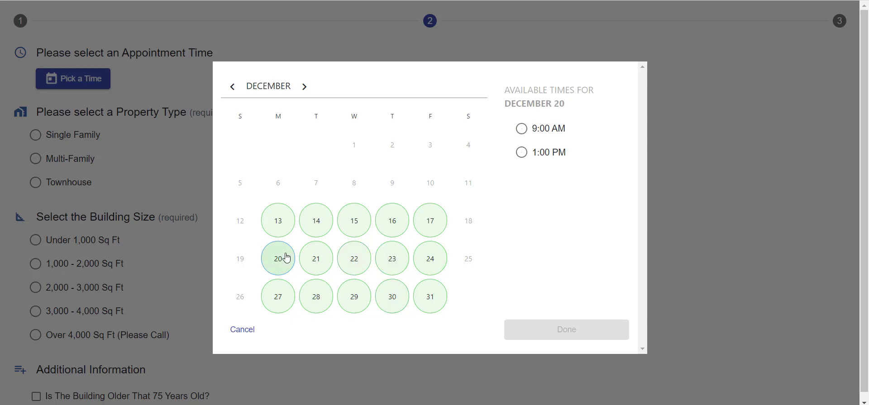
click(357, 265)
click(397, 256)
click(521, 128)
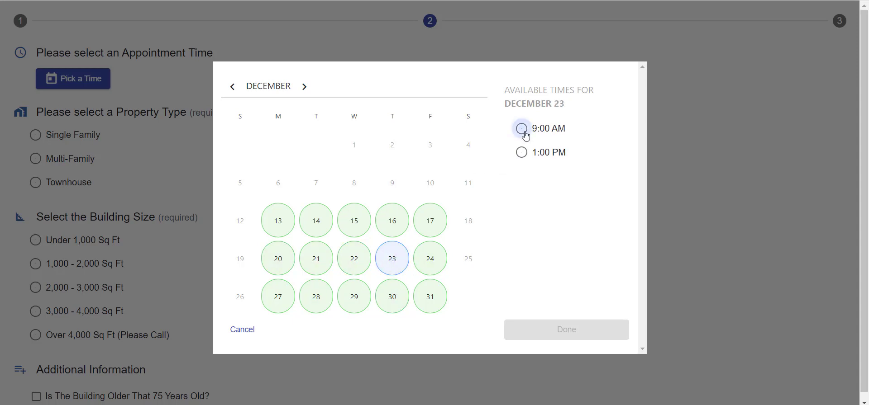
click(579, 334)
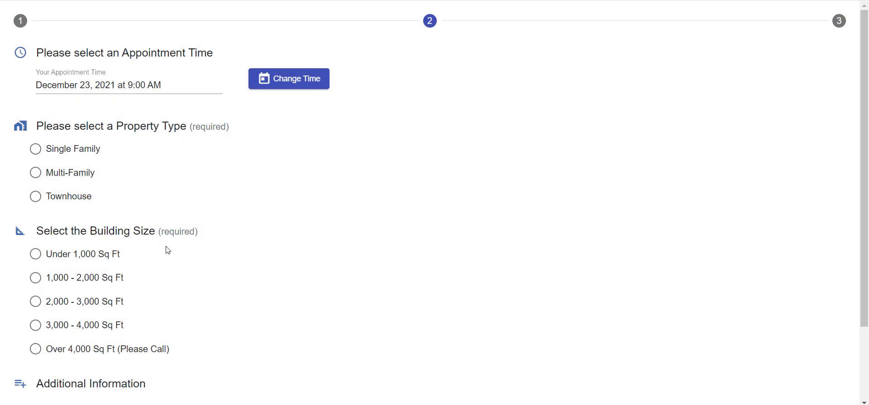
Step: Choose Multi-Family, 2,000 - 3,000 Sq Ft, and older than 75 years, then continue
click(35, 173)
scroll(98, 193, down, 2)
click(35, 209)
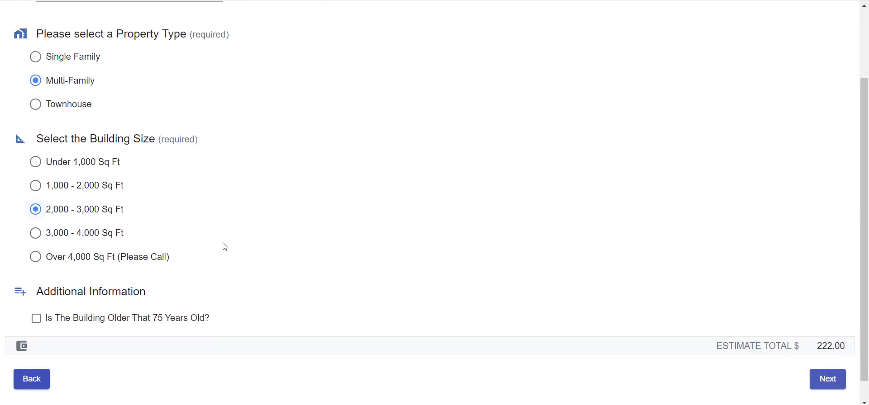
scroll(398, 256, down, 1)
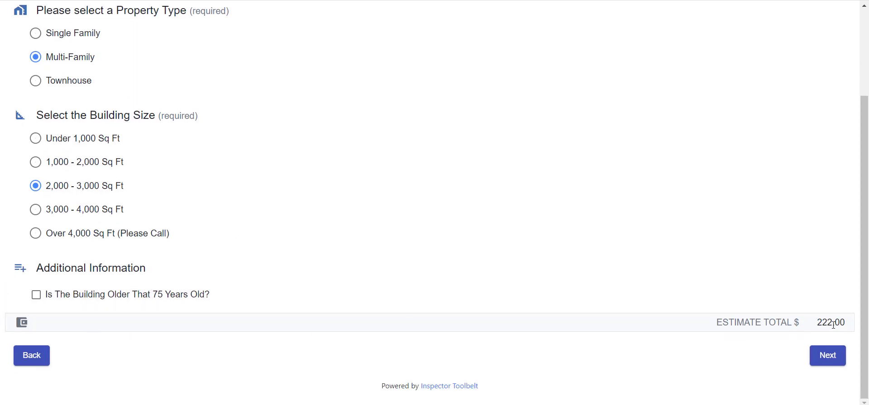
click(36, 295)
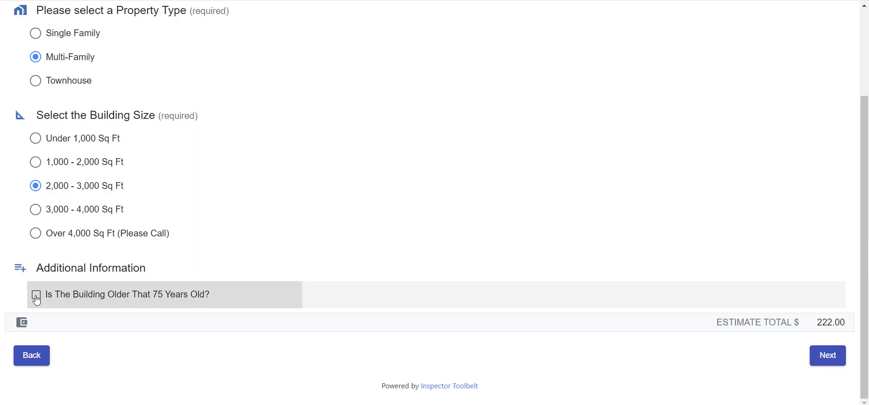
click(830, 360)
Step: Fill client details from the saved contact and draft an inspector note 'Hi Buddy'
click(119, 90)
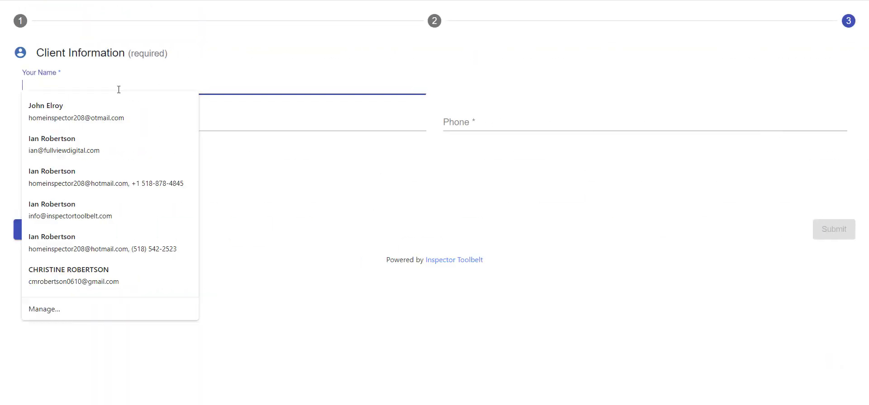
click(116, 104)
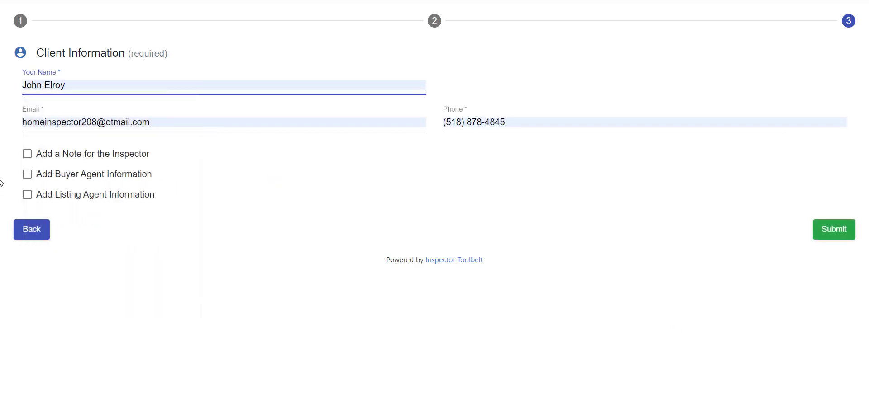
click(27, 154)
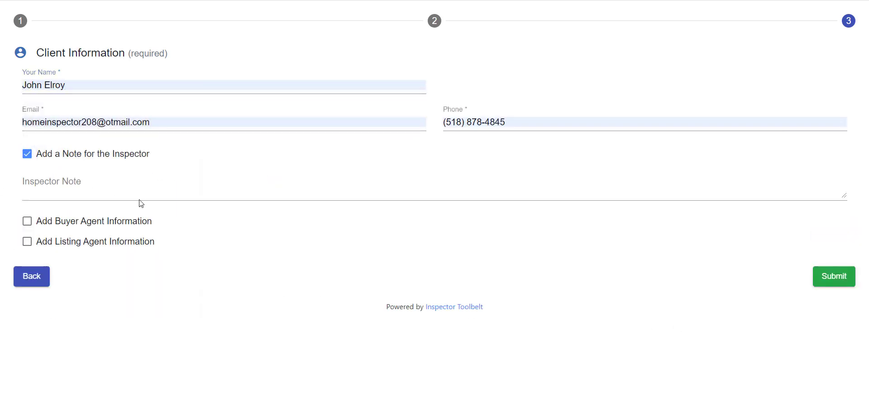
click(123, 189)
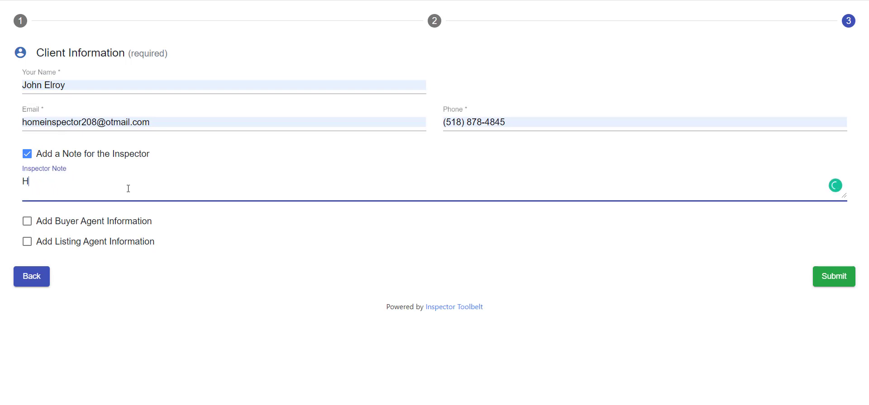
text(Hi Buddy!)
Step: Remove the agent information and the note, then submit the request and close the confirmation
click(24, 222)
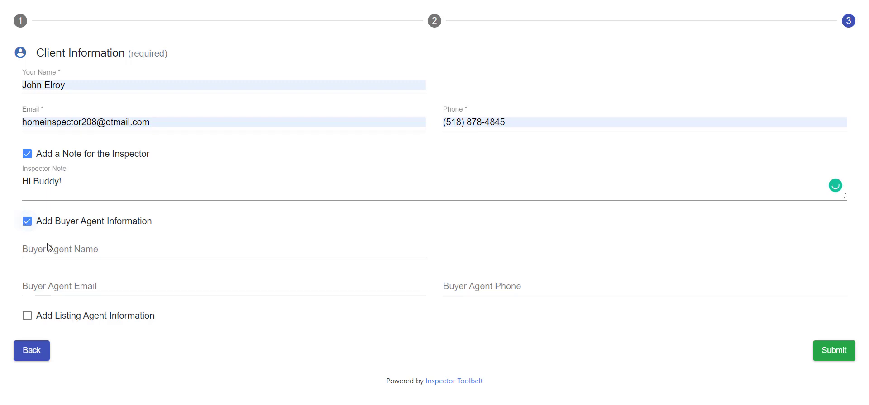
click(26, 317)
scroll(146, 305, down, 2)
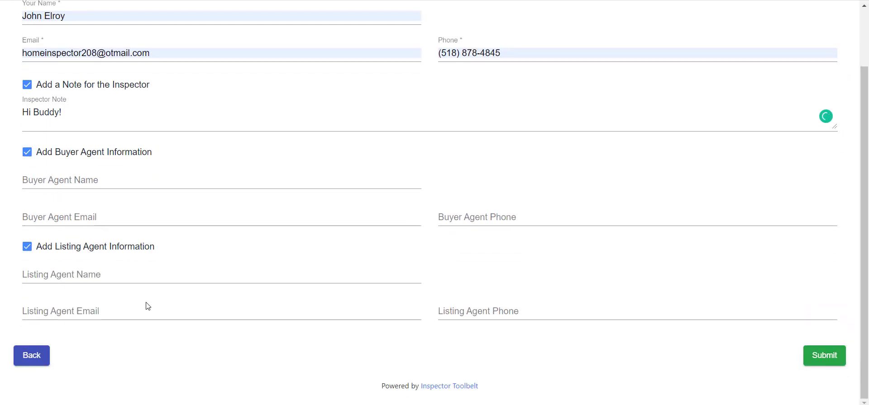
click(35, 249)
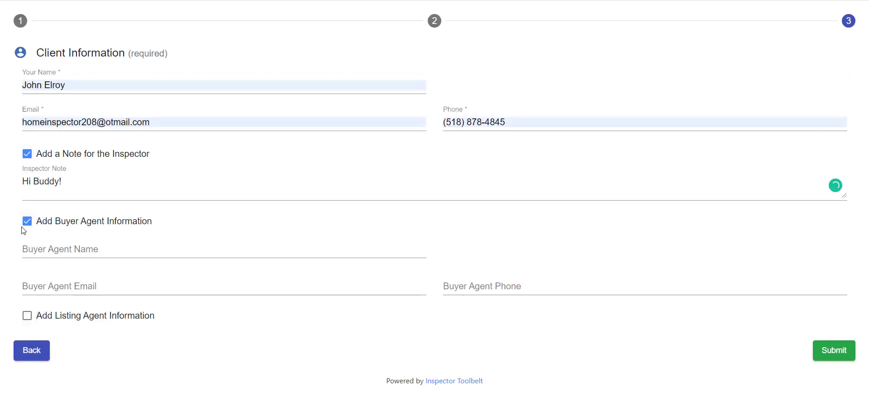
click(26, 223)
click(27, 155)
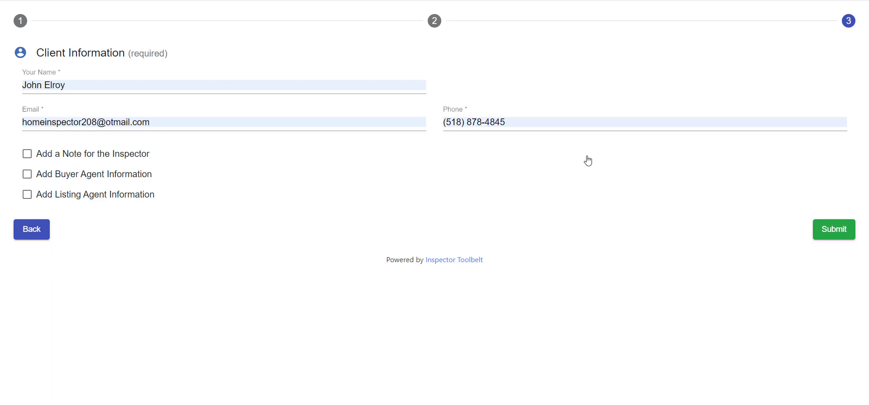
click(844, 234)
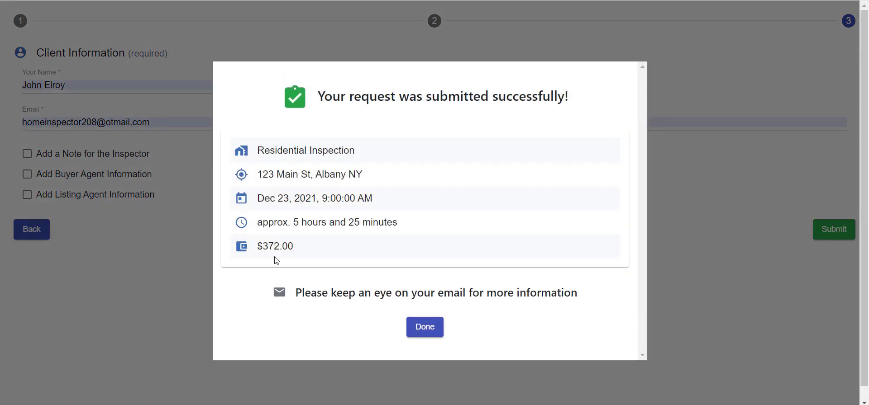
click(441, 331)
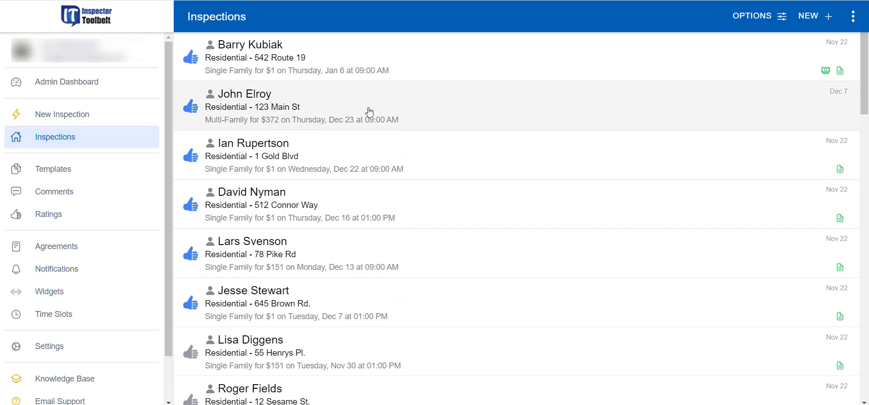
Step: Open the new request, scroll through Request Info, and cancel an edit to its notes
click(447, 114)
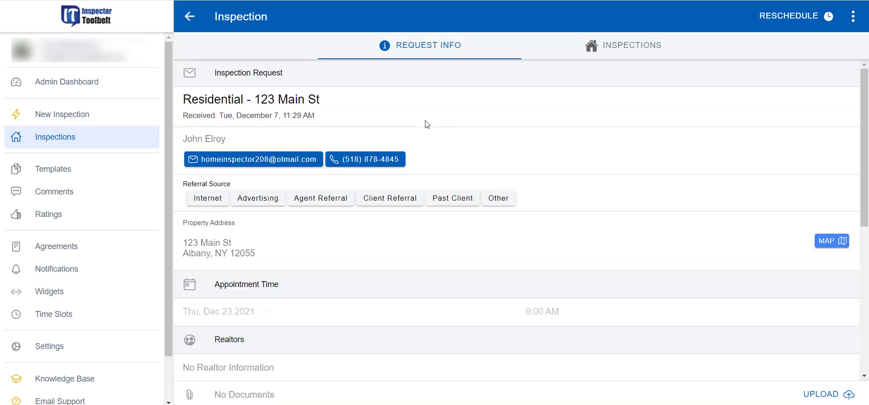
scroll(330, 194, down, 6)
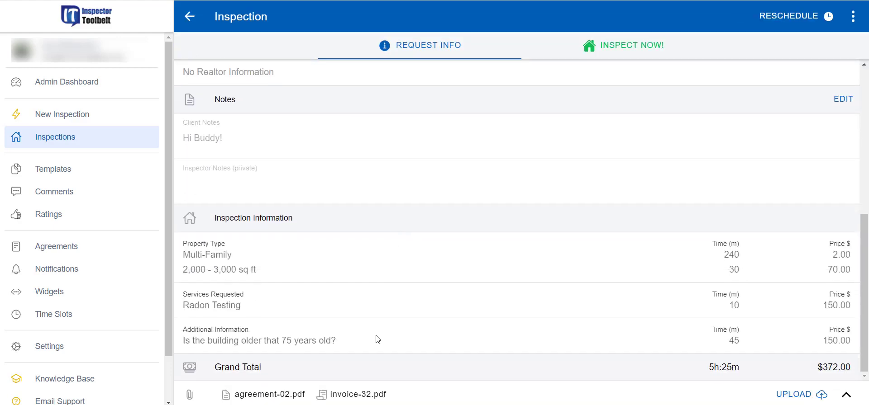
scroll(375, 339, up, 3)
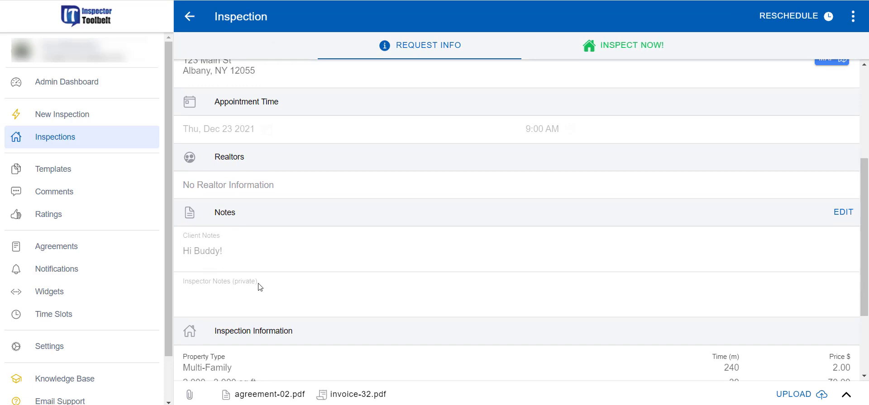
click(844, 213)
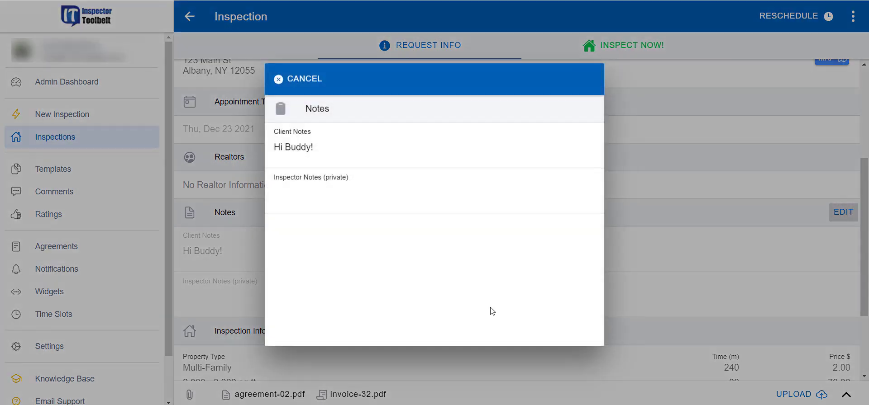
click(348, 201)
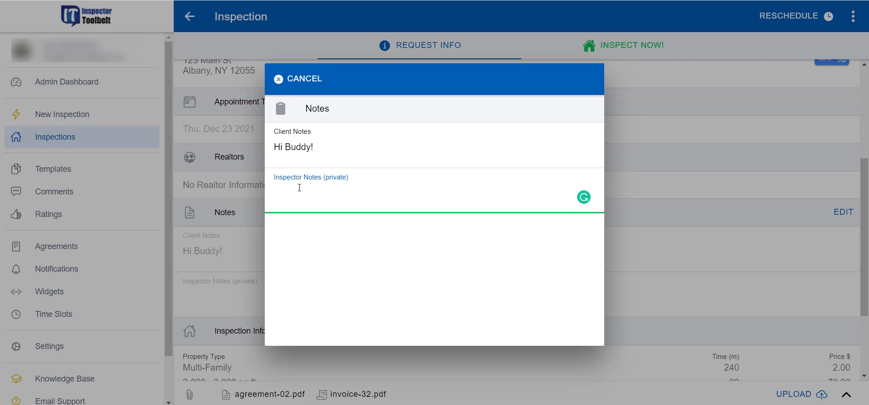
click(291, 84)
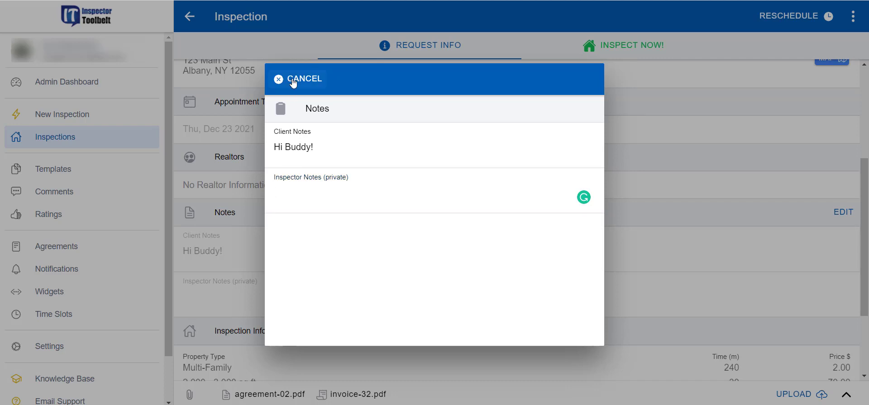
scroll(708, 140, up, 4)
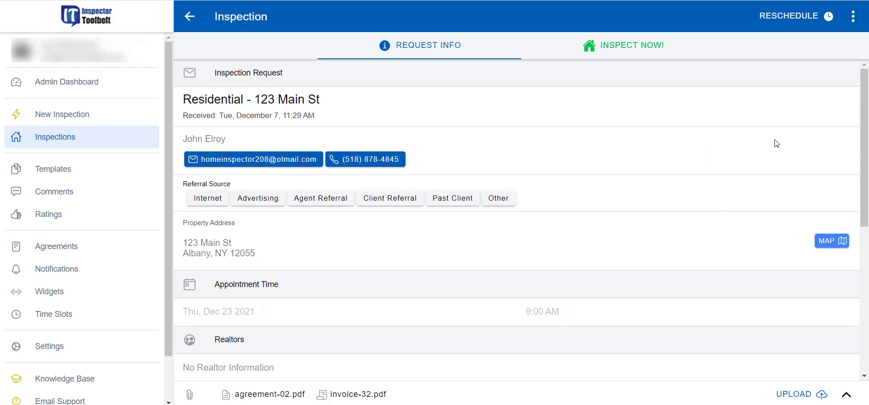
Step: Try rescheduling to Wednesday the 29th, then cancel, keeping Dec 23 at 9:00 AM
click(806, 18)
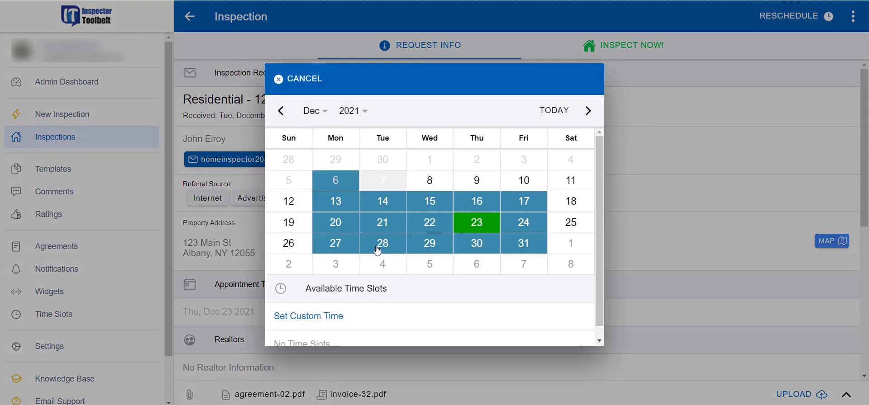
click(429, 246)
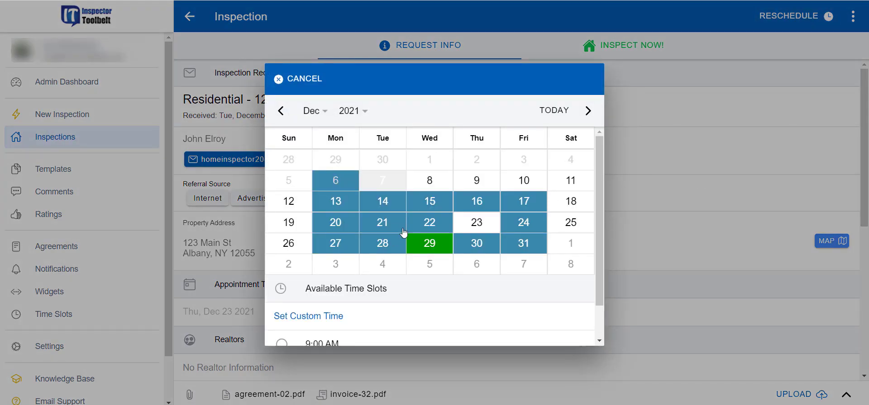
scroll(405, 235, down, 1)
click(323, 281)
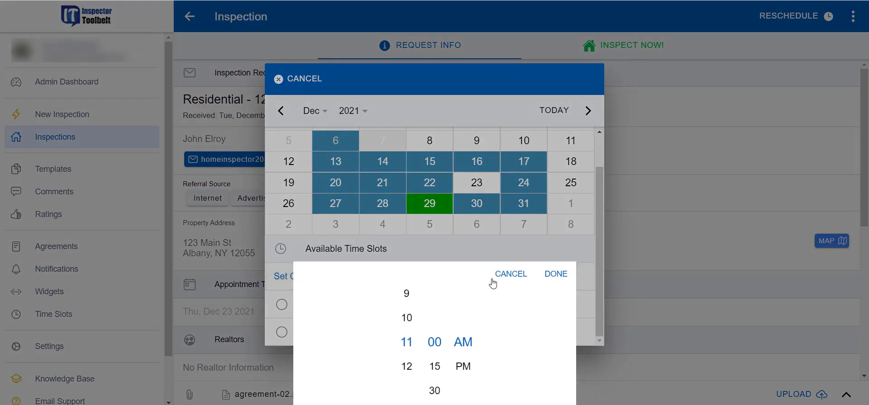
click(512, 275)
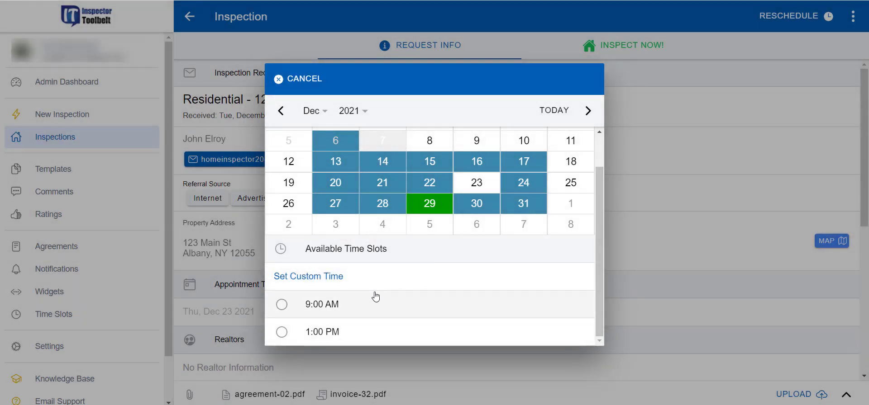
scroll(409, 267, up, 1)
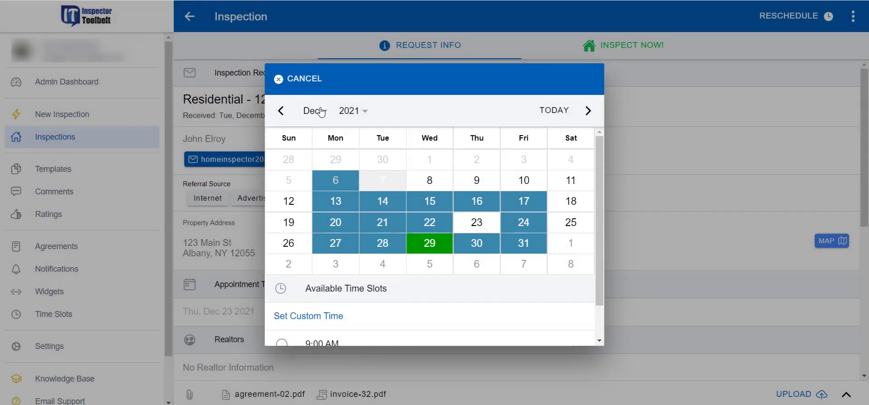
click(304, 79)
Step: Close the extra actions menu without choosing anything and go to the Widgets page
click(852, 16)
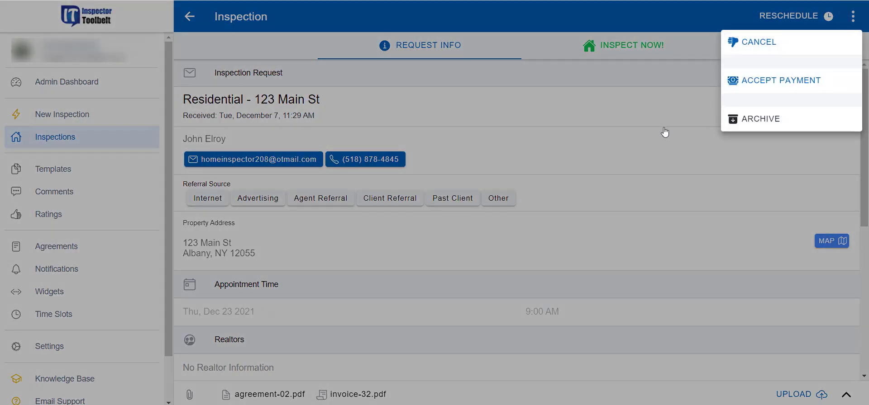
click(617, 123)
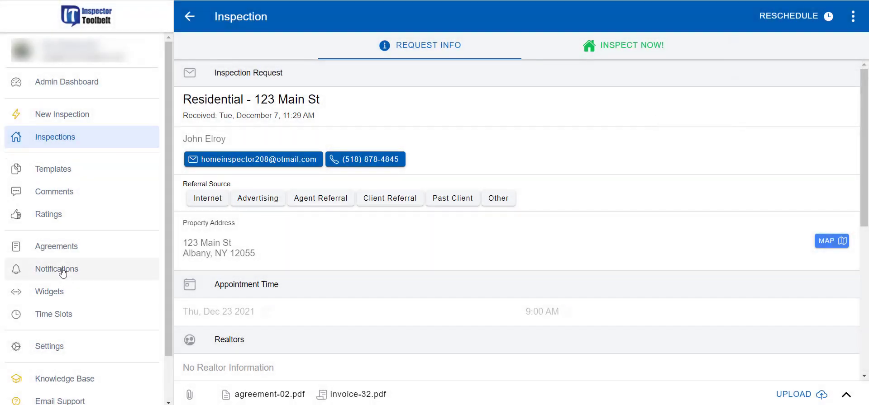
click(58, 292)
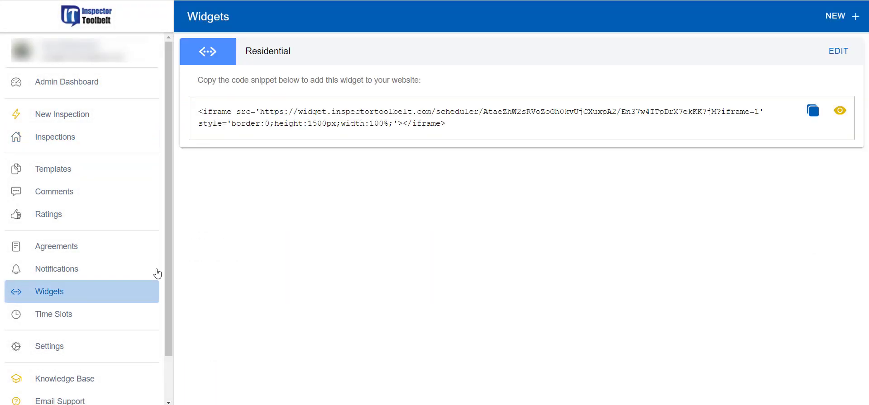
Step: Create a new Commercial widget with a 24-hour minimum lead time
click(845, 16)
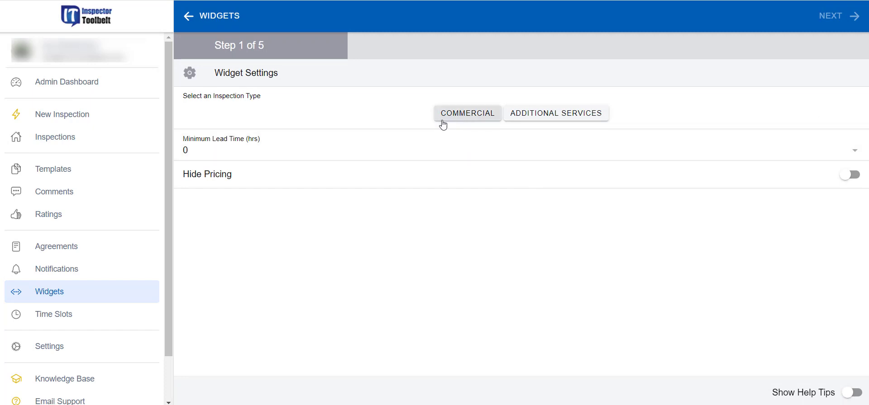
click(458, 119)
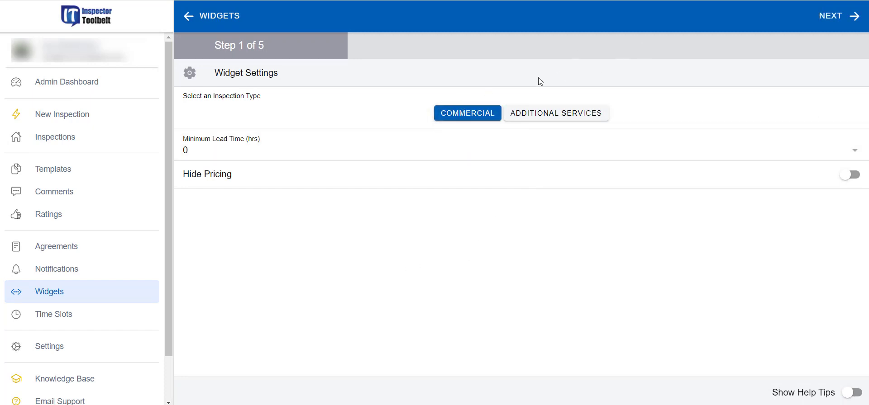
click(353, 144)
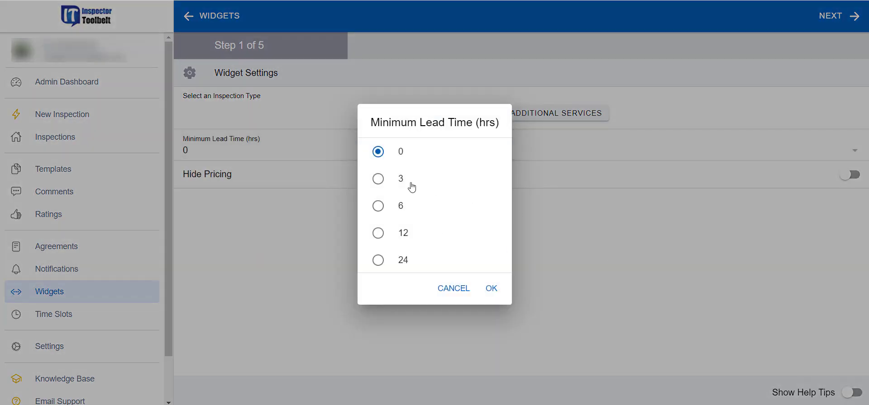
click(378, 260)
click(492, 288)
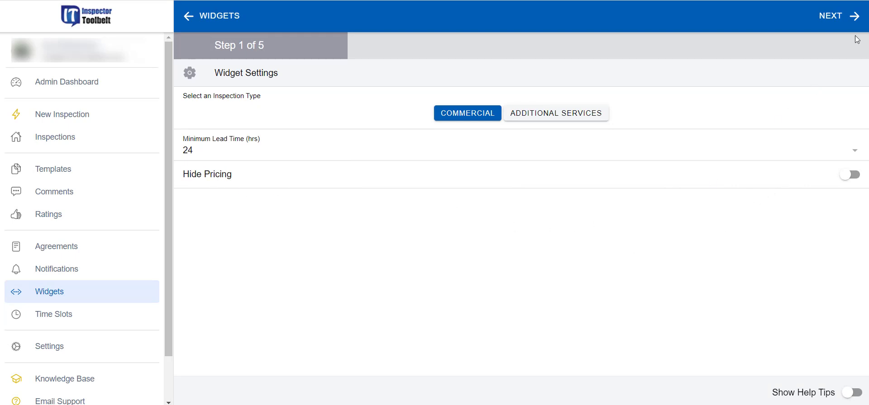
click(841, 17)
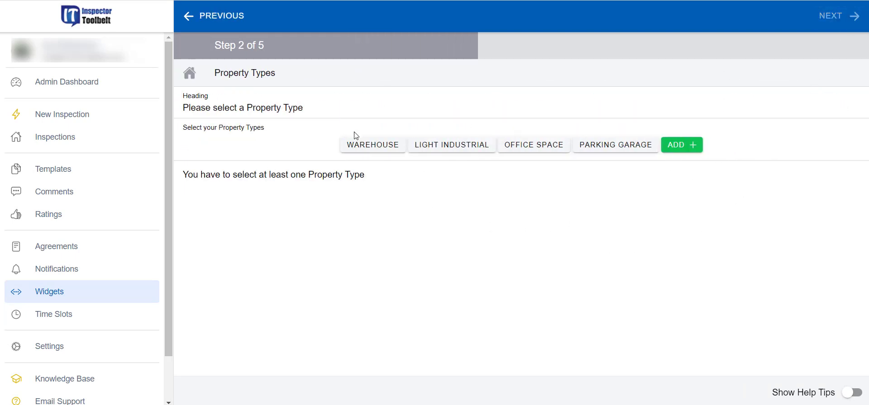
Step: Add Warehouse as a property type at 220 minutes and $1000
click(364, 148)
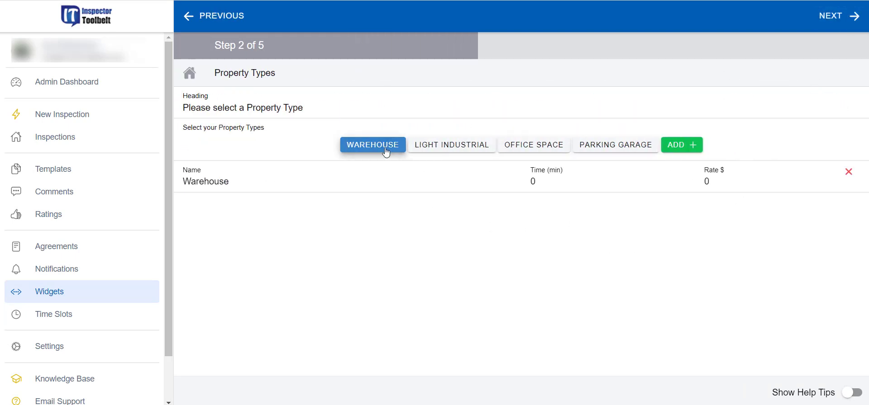
click(531, 181)
text(220)
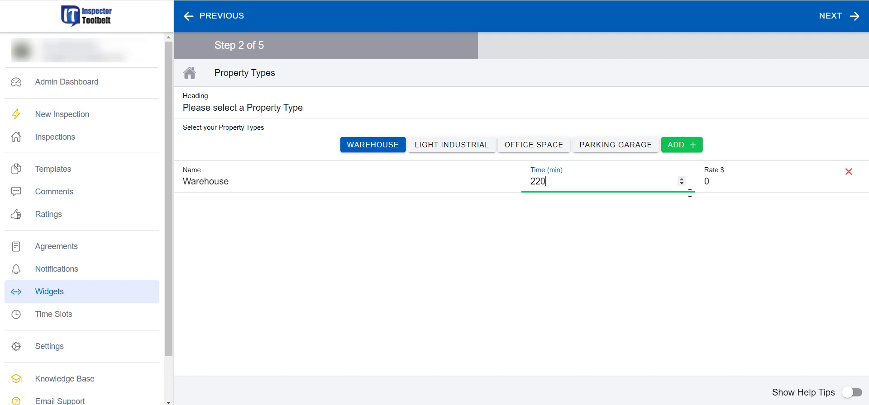
click(723, 195)
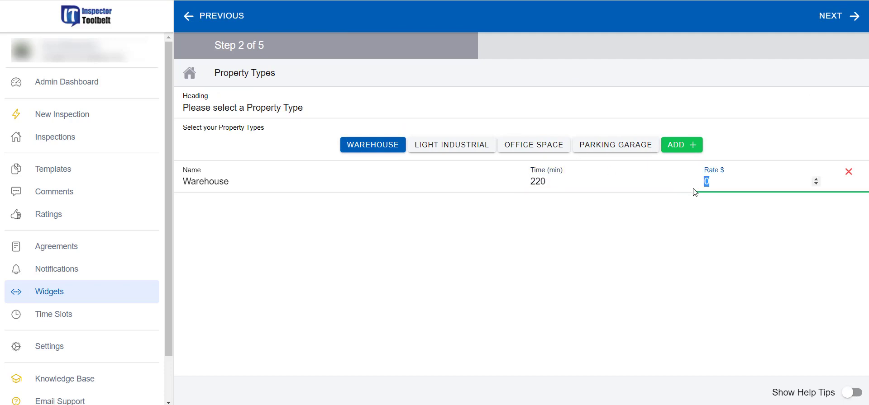
text(1000)
click(693, 210)
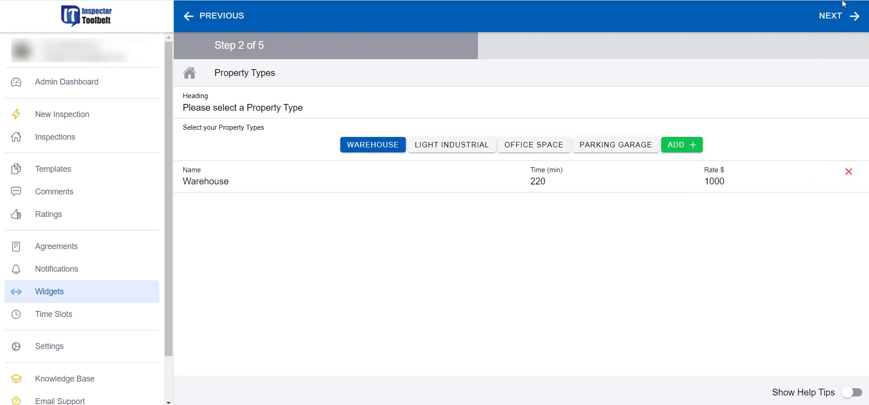
click(836, 25)
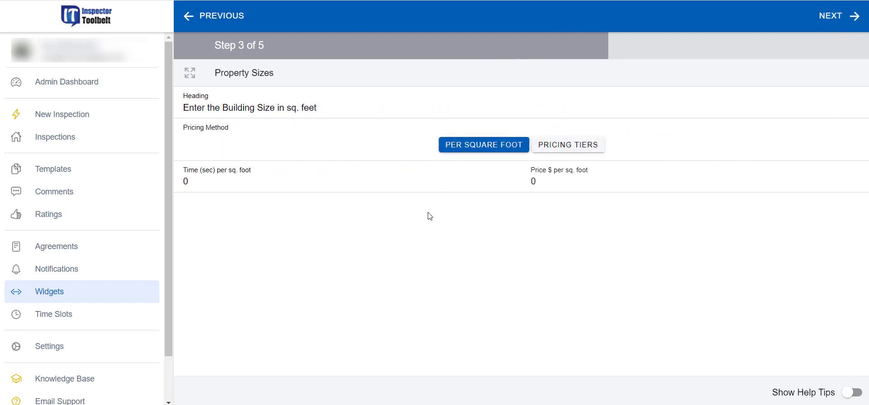
Step: Keep a single Warehouse pricing tier of 123 min at $150, deleting the other tiers
click(569, 145)
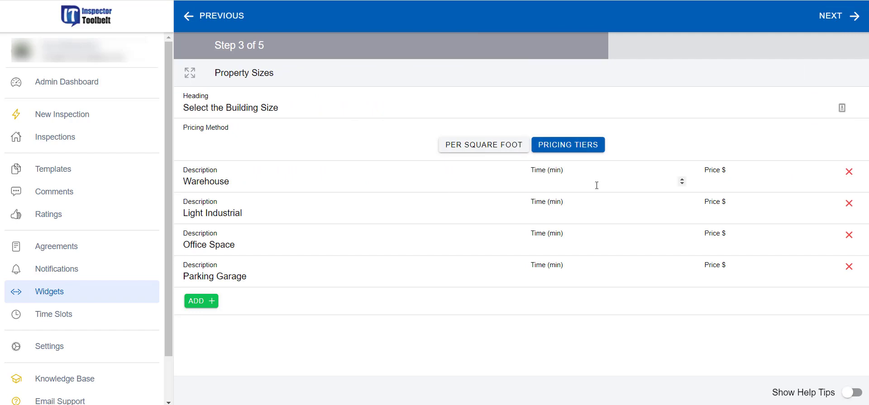
click(573, 187)
text(123)
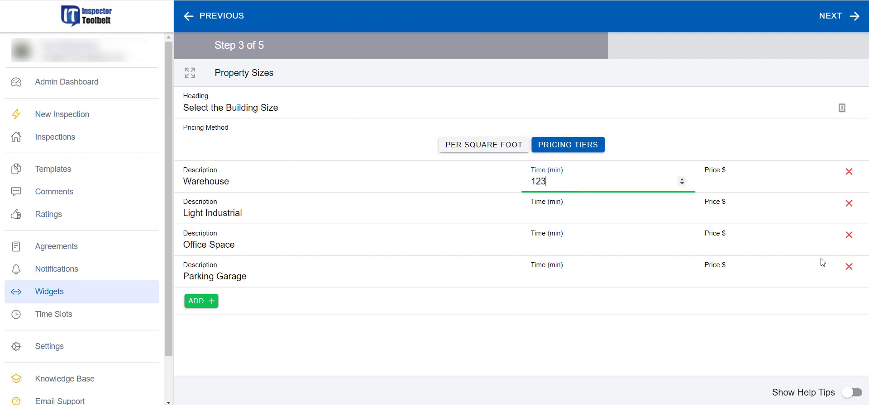
click(848, 266)
click(848, 235)
click(849, 204)
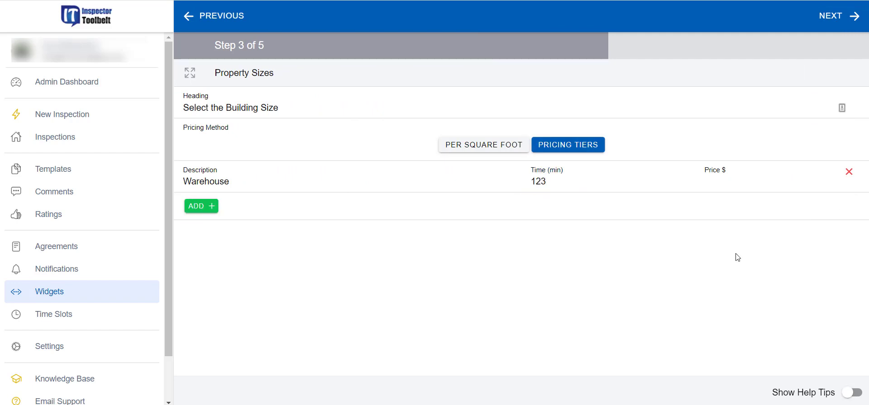
click(708, 185)
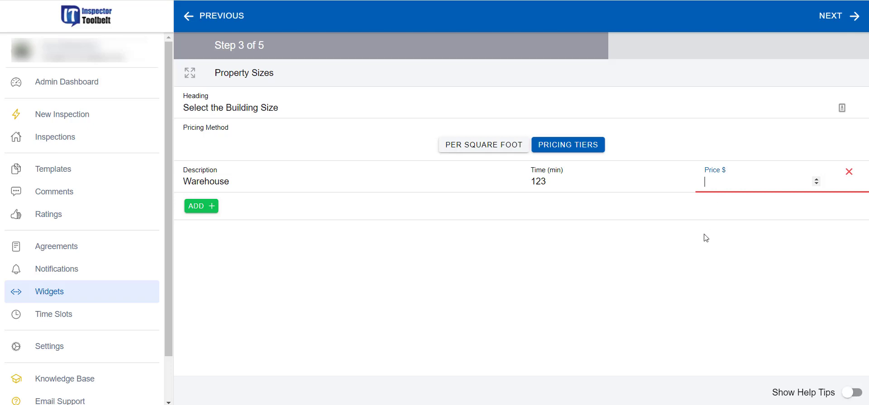
text(150)
click(838, 16)
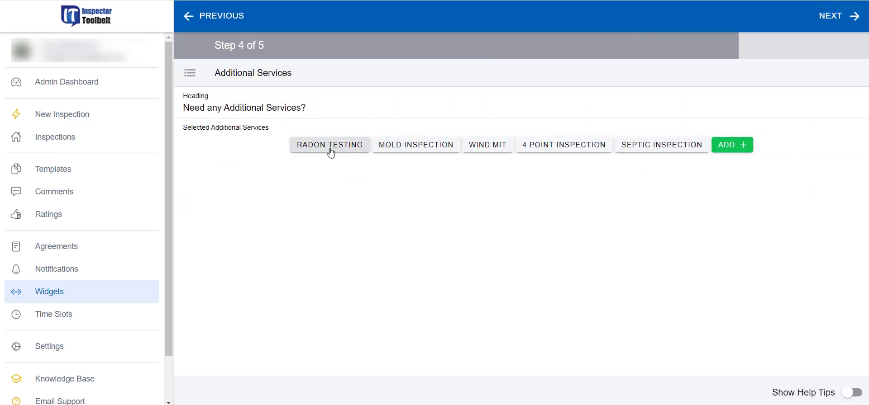
Step: Offer Radon Testing as an additional service at $150 for 10 minutes
click(338, 154)
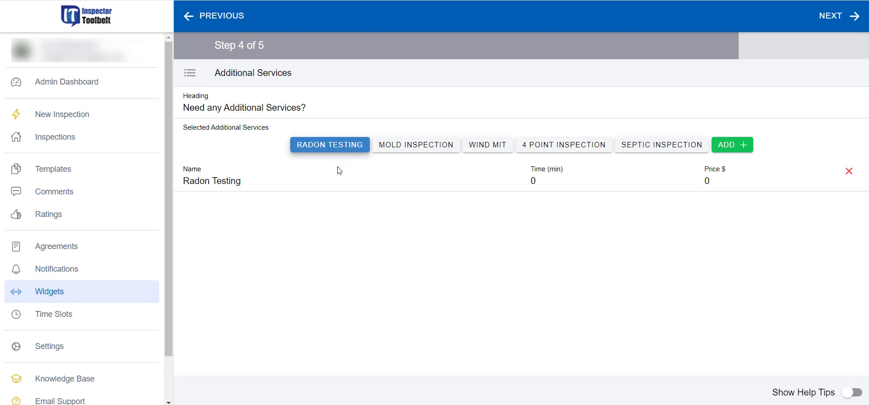
double_click(706, 181)
text(150)
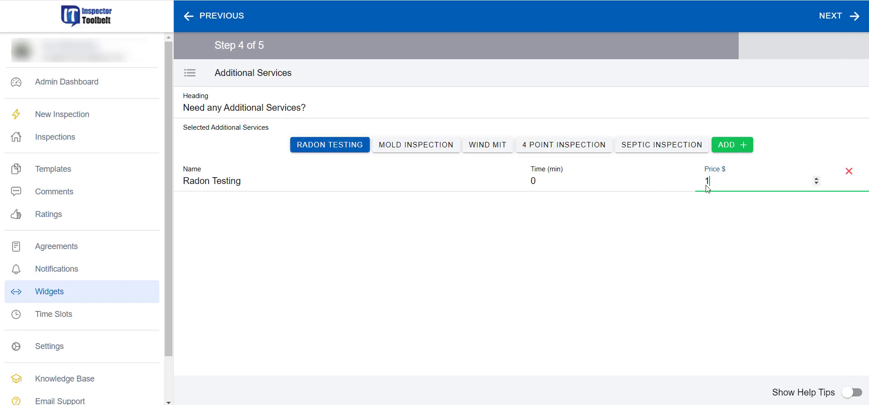
double_click(534, 181)
text(10)
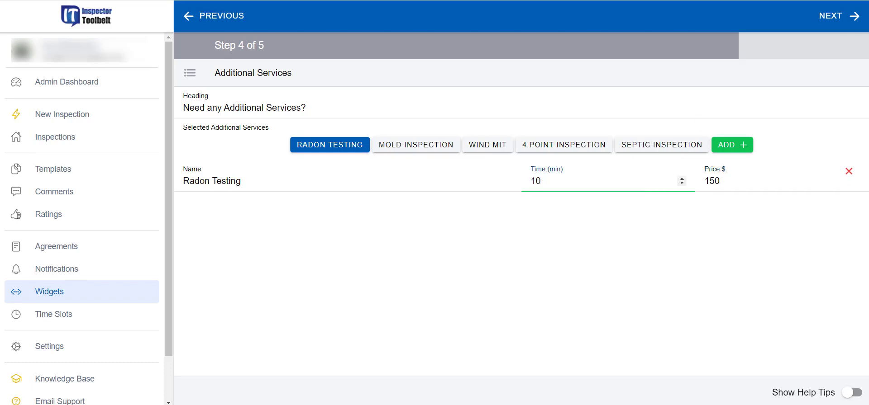
click(834, 17)
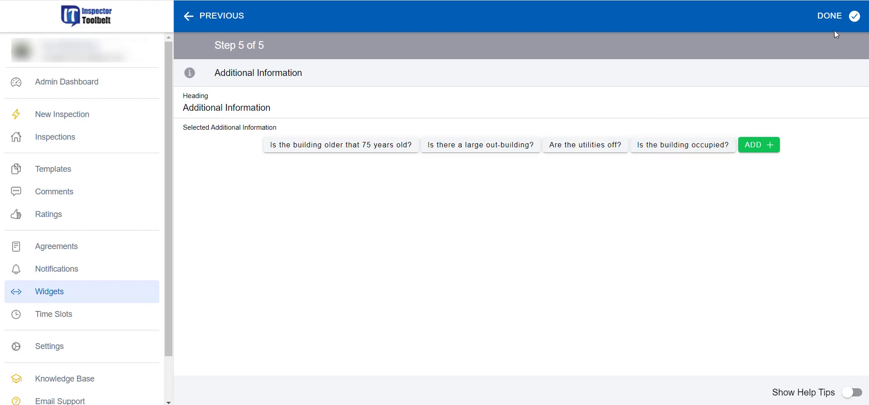
Step: Save the Commercial widget and preview the Global Widget, switching between Residential and Commercial
click(833, 19)
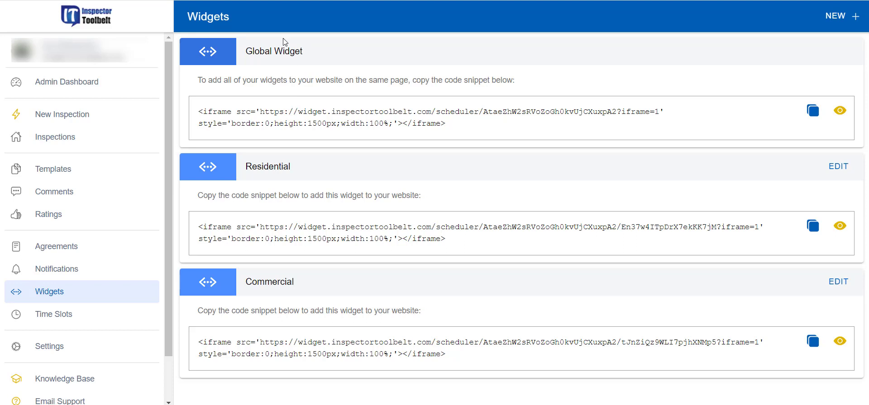
click(840, 113)
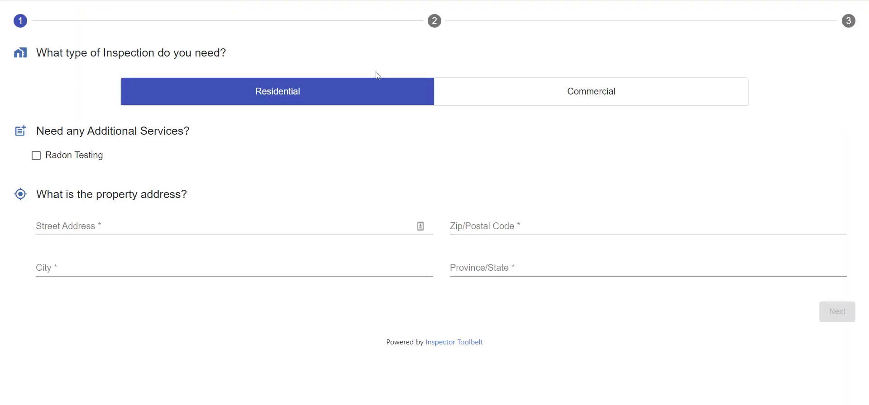
click(560, 102)
click(299, 103)
click(613, 97)
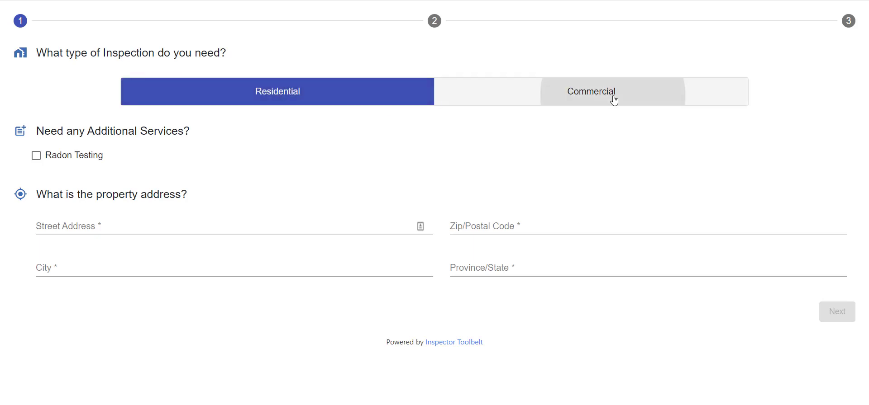
click(297, 104)
click(529, 92)
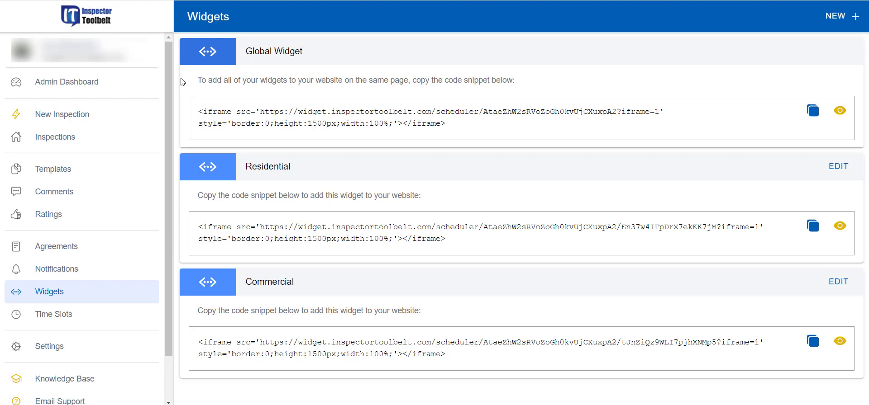
drag(198, 111, 450, 128)
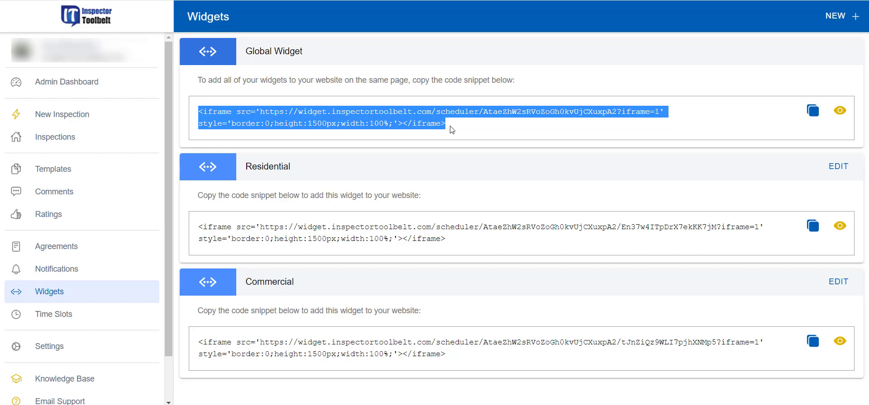
click(451, 129)
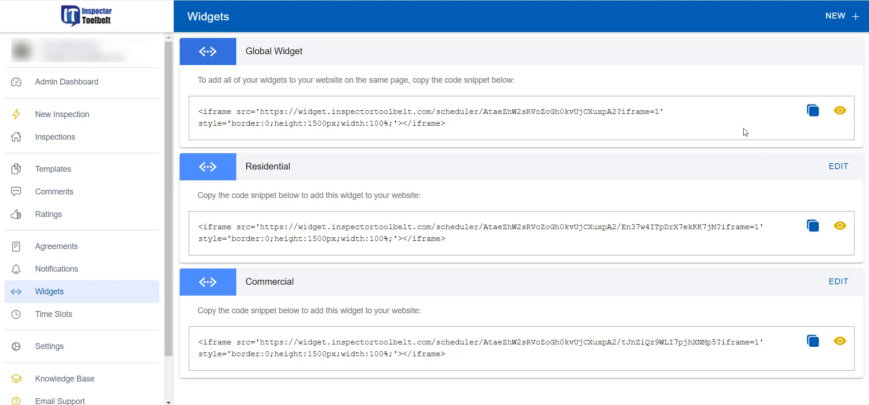
click(840, 110)
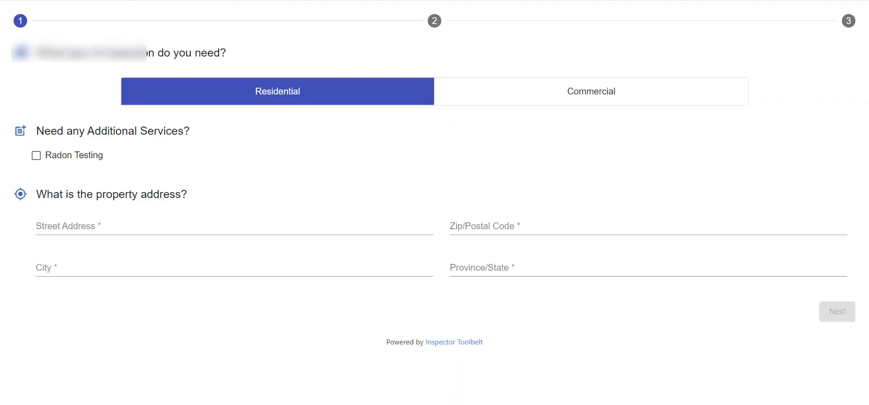
right_click(159, 0)
click(183, 38)
click(99, 0)
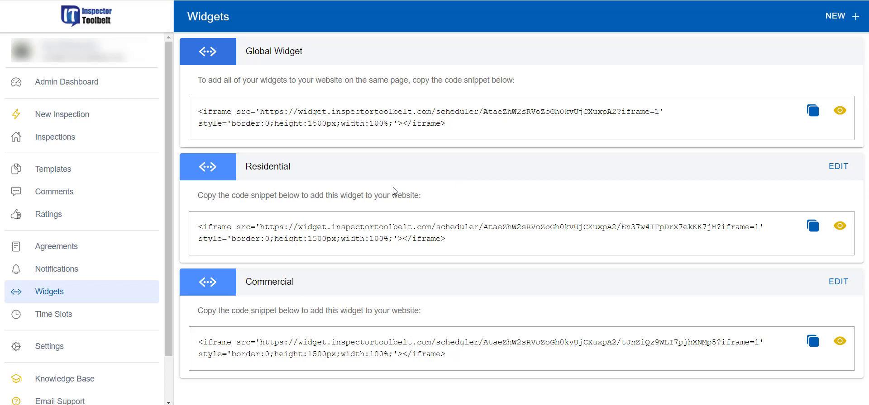
Step: Create a New Inspection request and change its referral source from Internet to Agent Referral
click(104, 119)
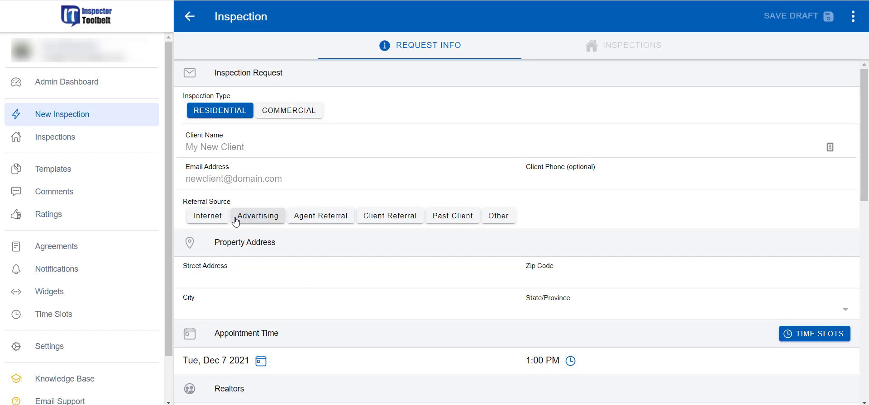
click(203, 219)
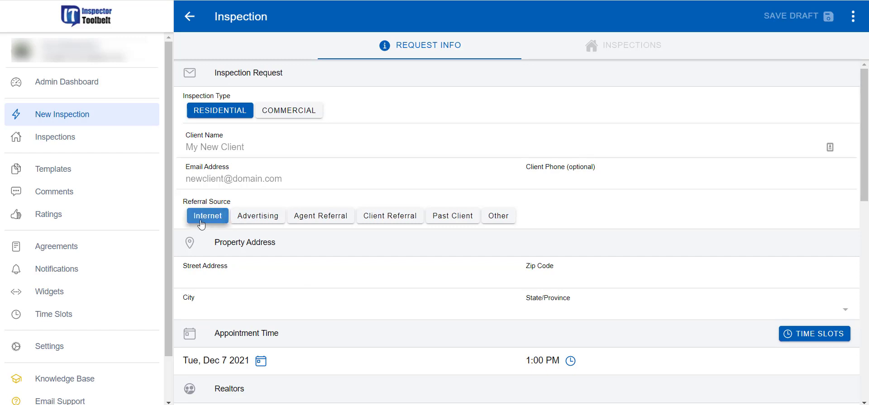
click(324, 218)
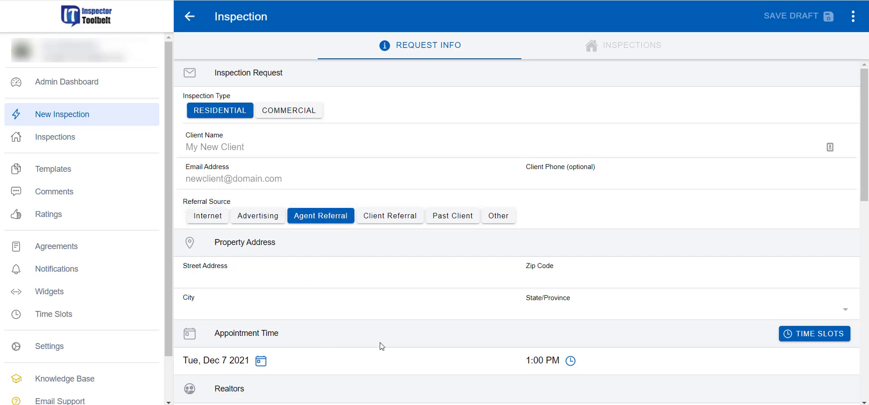
scroll(389, 308, down, 1)
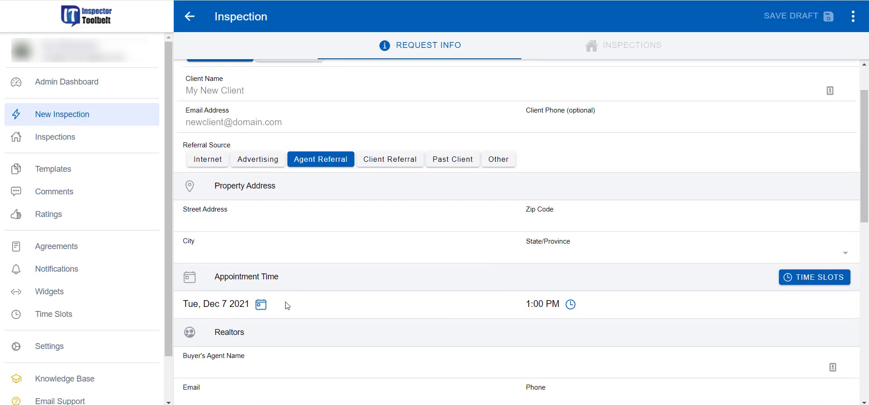
click(835, 281)
Step: Pick December 21 with the 1:00 PM time slot and confirm the appointment
click(374, 220)
scroll(393, 277, down, 1)
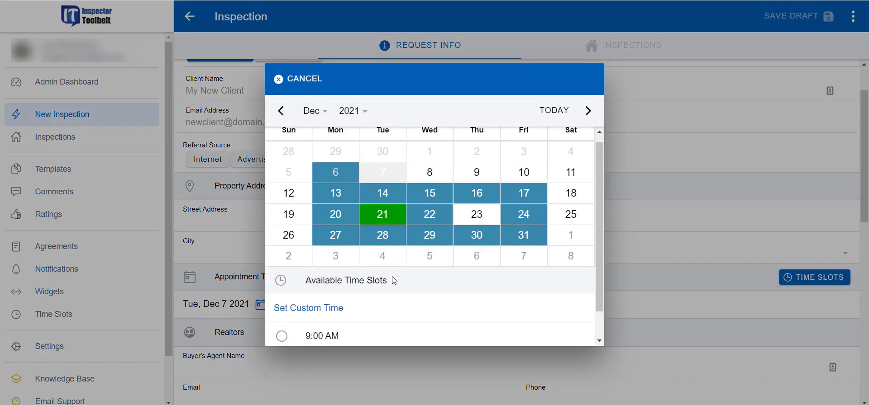
click(282, 308)
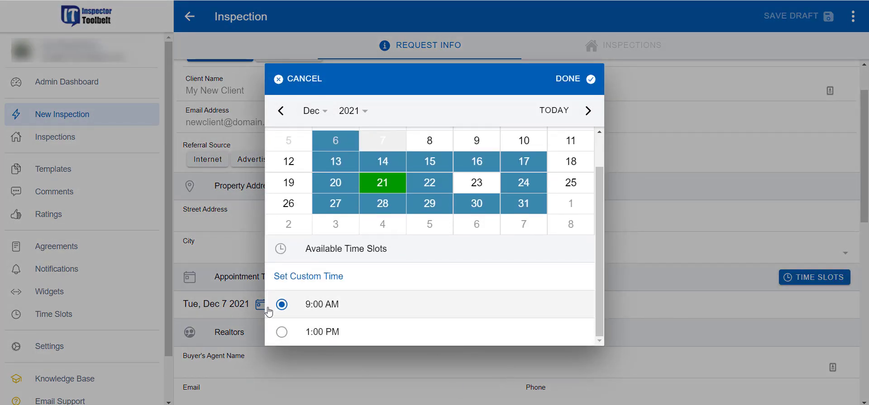
click(283, 333)
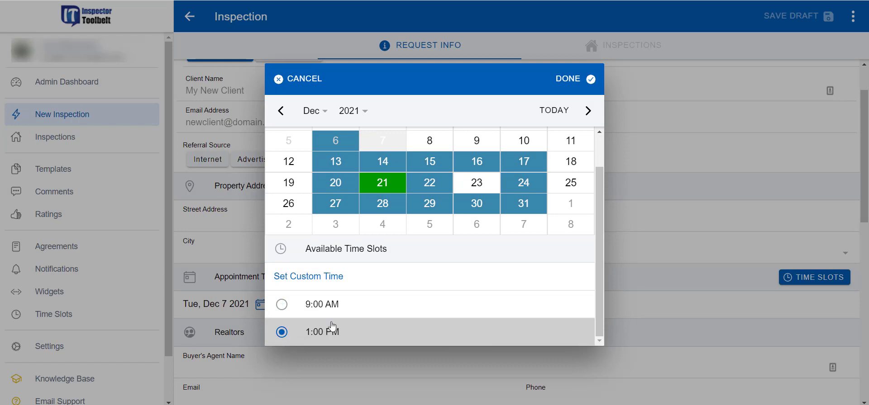
click(326, 281)
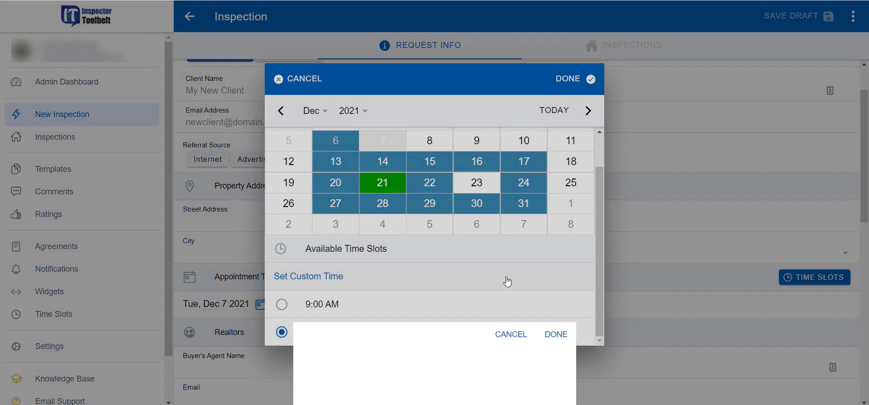
click(578, 79)
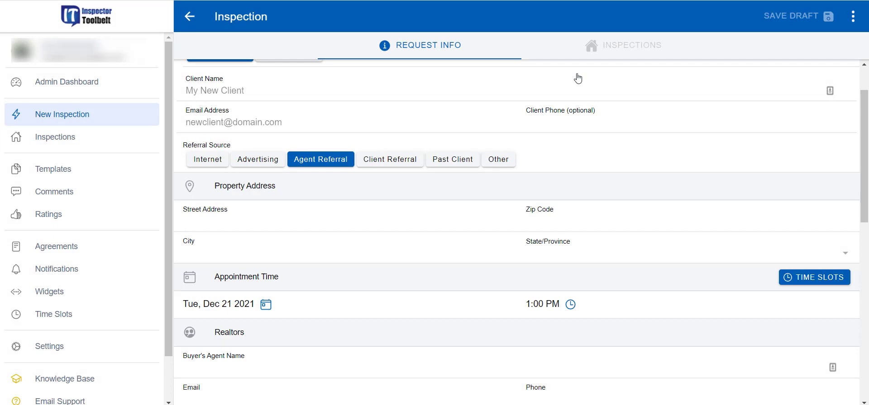
scroll(473, 219, down, 4)
scroll(430, 275, up, 4)
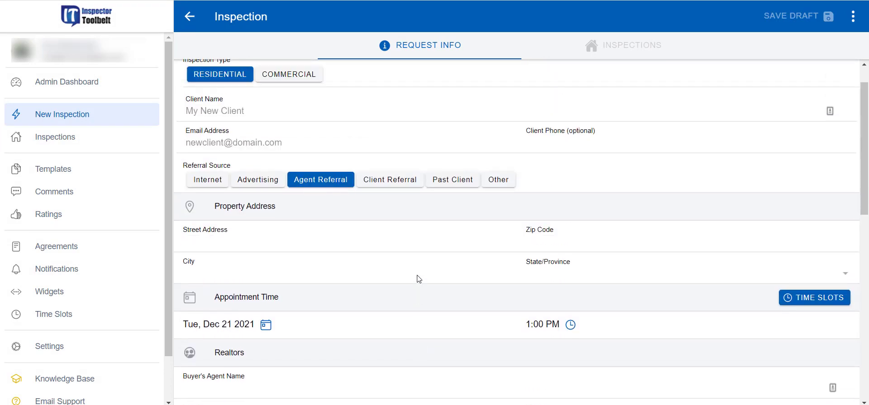
scroll(423, 267, up, 1)
scroll(412, 206, down, 1)
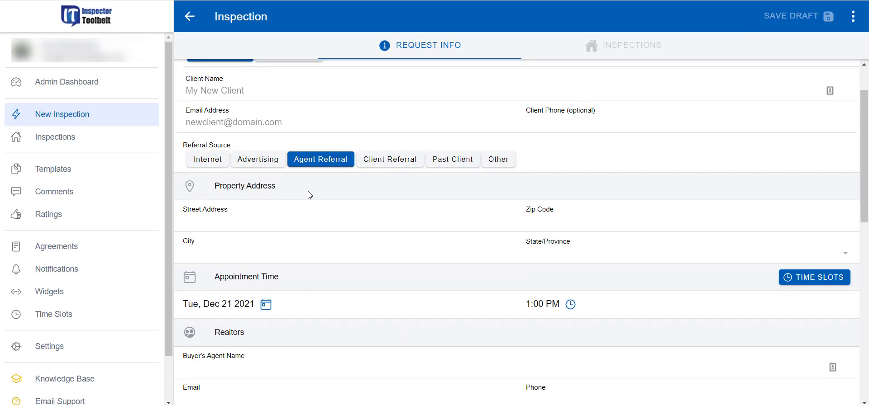
scroll(307, 322, down, 3)
scroll(795, 113, up, 3)
scroll(271, 217, up, 2)
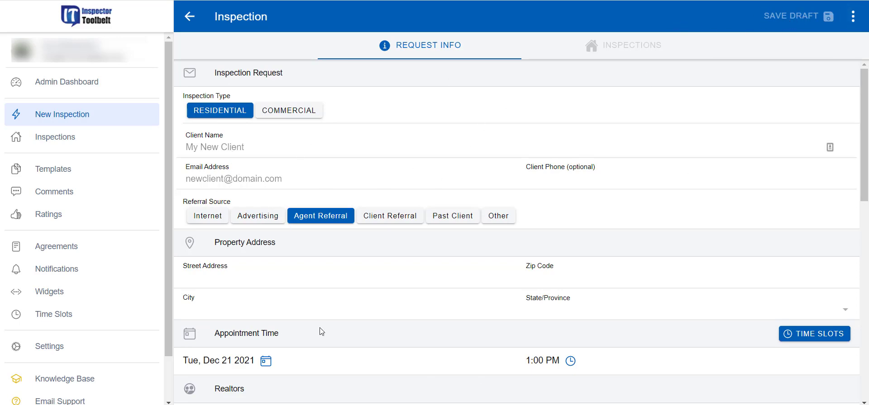
Step: Browse the first two inspection requests and the second one's started inspections
click(47, 147)
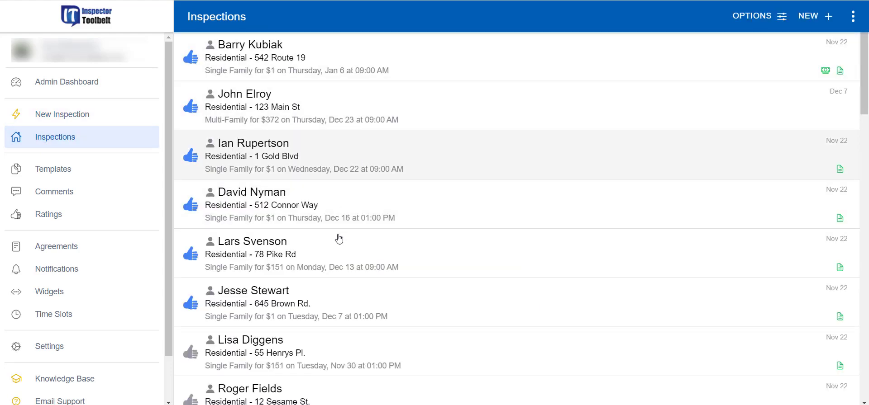
click(510, 64)
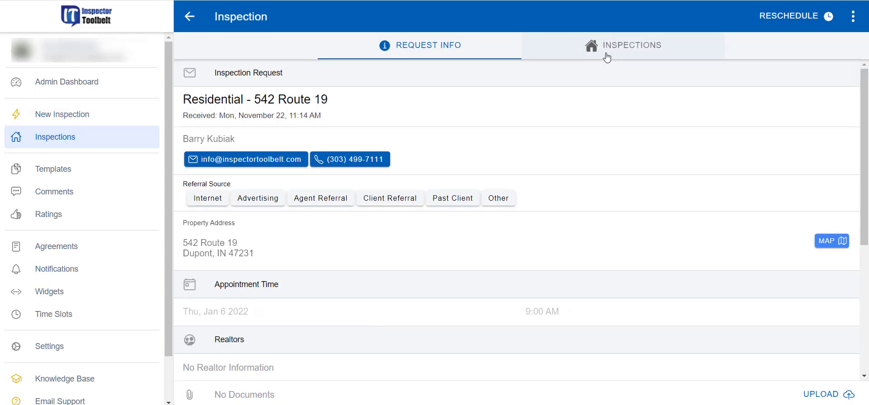
click(184, 17)
click(509, 129)
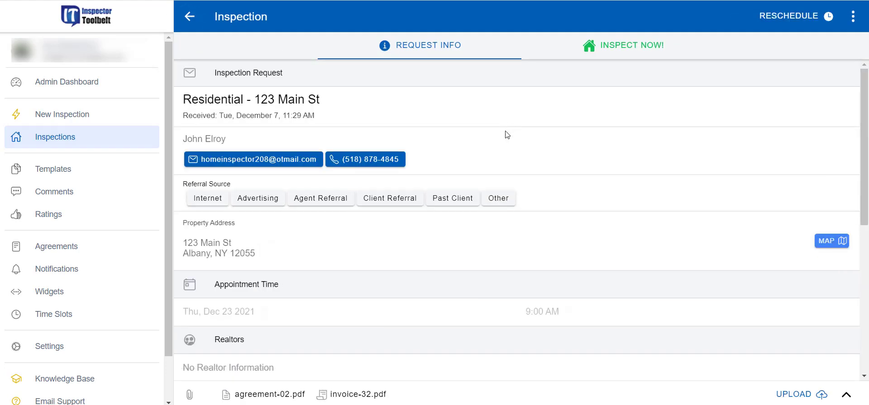
click(624, 45)
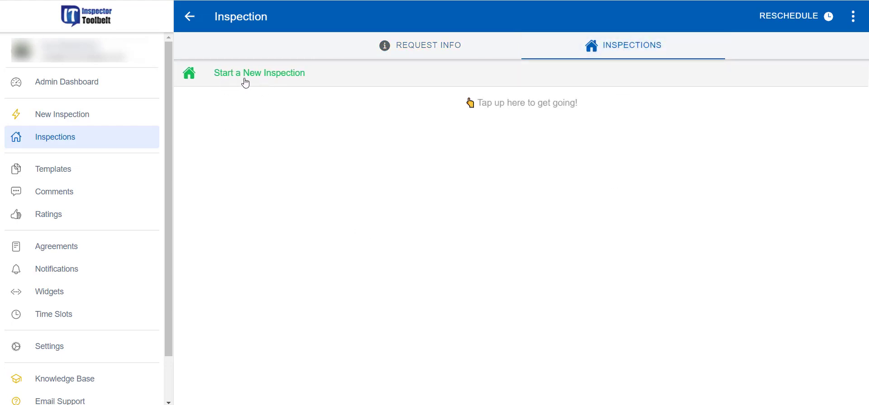
click(189, 17)
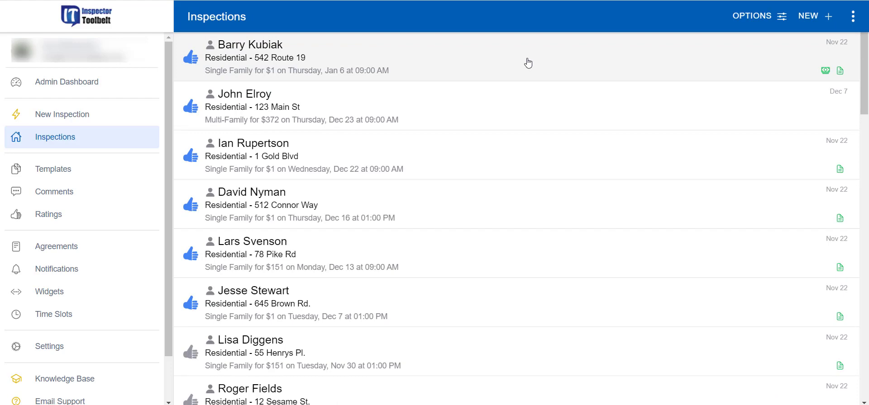
Step: View the first request's active inspections, start a new inspection, then go to Ratings
click(509, 62)
click(641, 44)
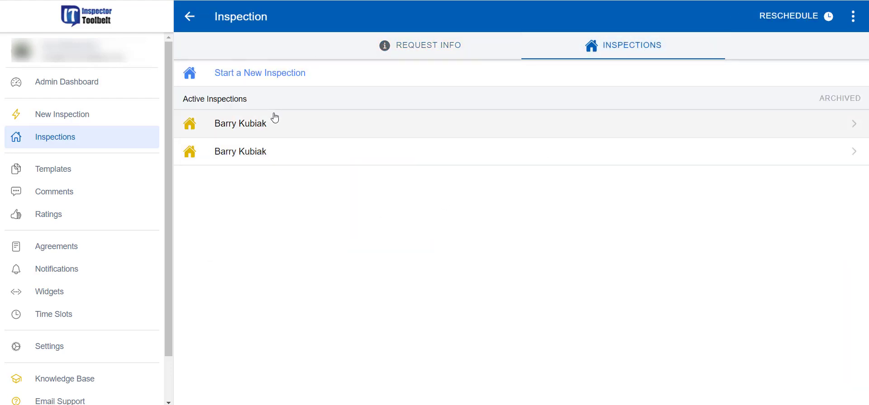
click(285, 79)
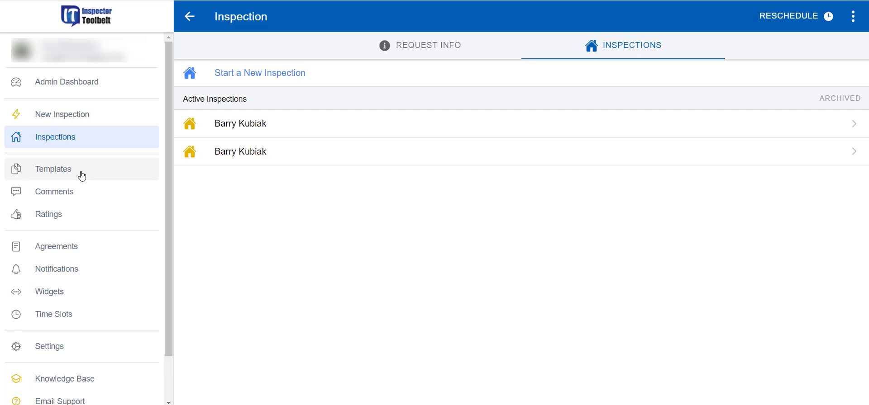
click(61, 221)
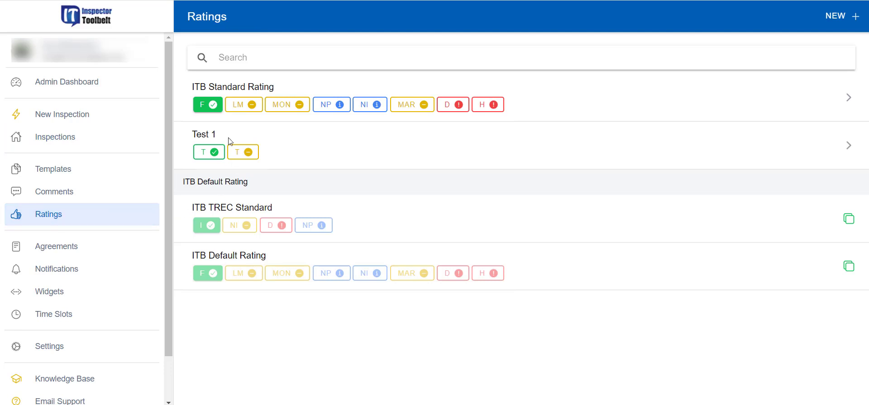
Step: Open the ITB Standard Rating set for editing and scroll through its ratings
click(849, 101)
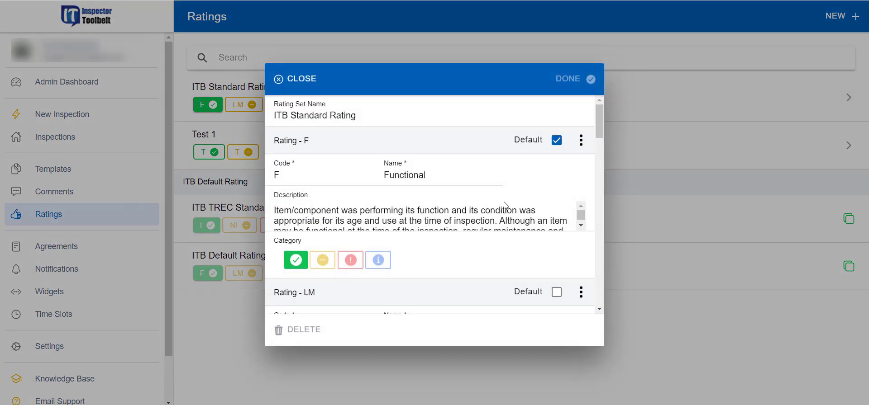
scroll(336, 135, down, 3)
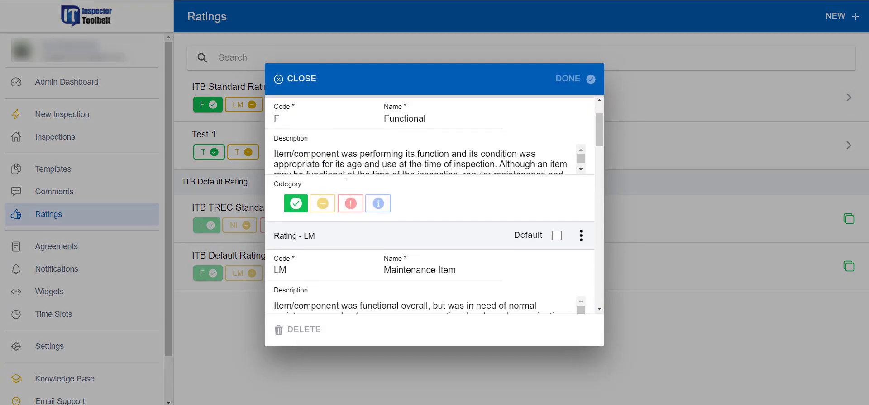
scroll(367, 204, down, 1)
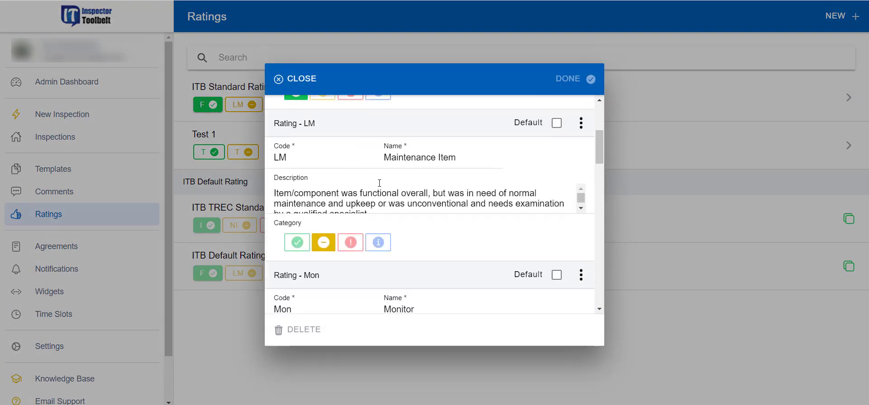
scroll(387, 191, down, 1)
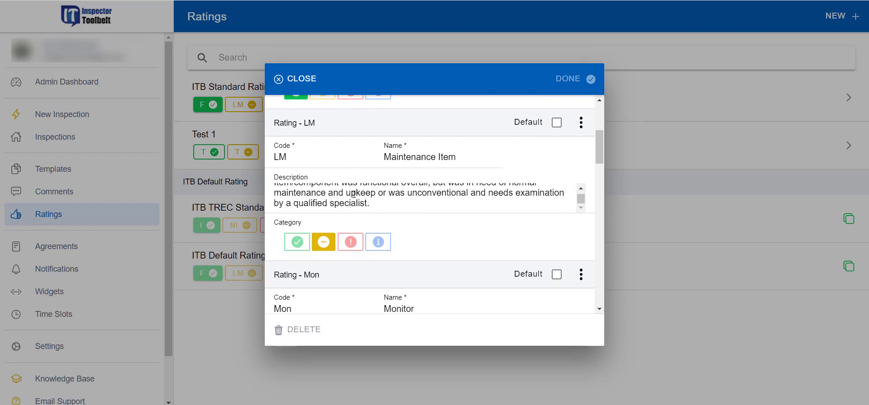
scroll(367, 200, up, 2)
scroll(366, 186, up, 3)
scroll(379, 214, down, 2)
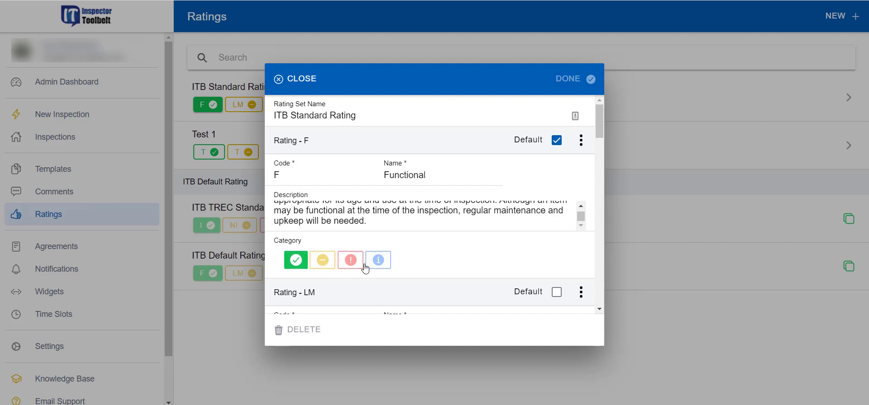
scroll(413, 222, up, 1)
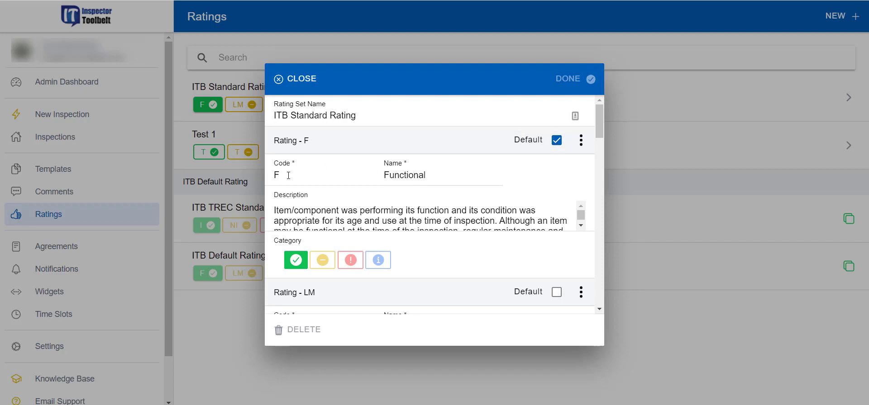
Step: Retype the F rating's code as F and move to its Functional name field
drag(289, 175, 270, 179)
text(F)
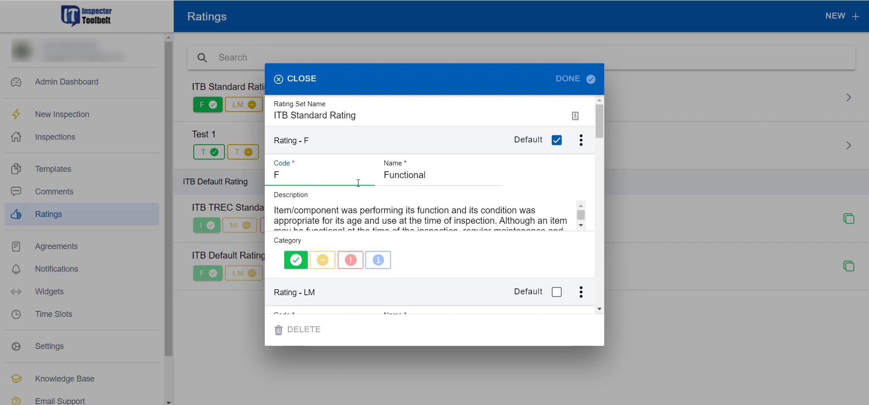
click(415, 178)
scroll(387, 206, down, 2)
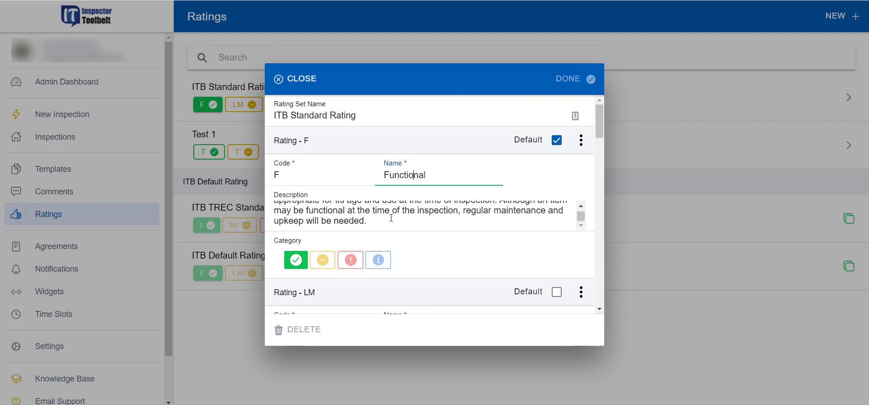
scroll(391, 219, up, 2)
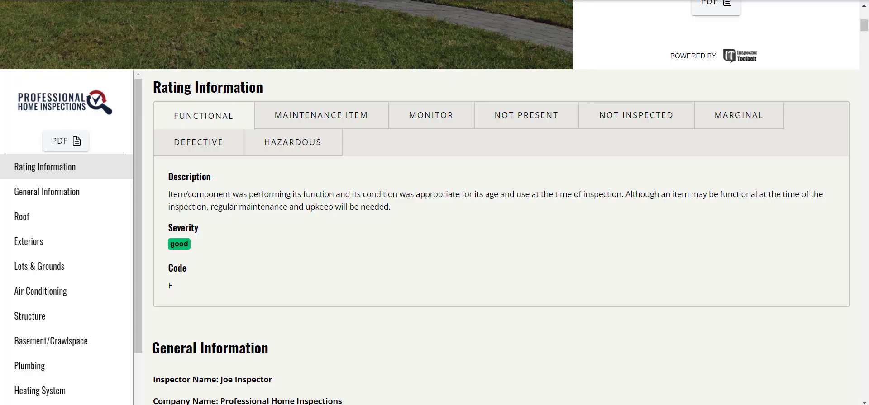
Step: Preview the Maintenance, Monitor, Not Present, Not Inspected, Hazardous and Defective definitions, then close unchanged
click(349, 121)
click(461, 127)
click(546, 127)
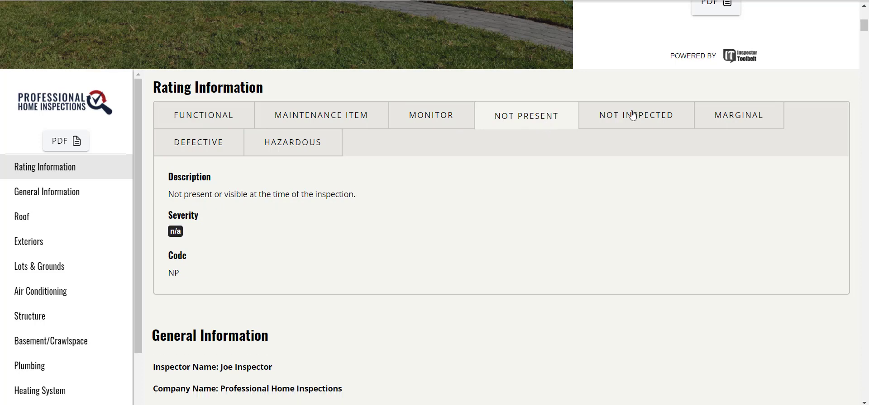
click(632, 117)
click(319, 142)
click(202, 147)
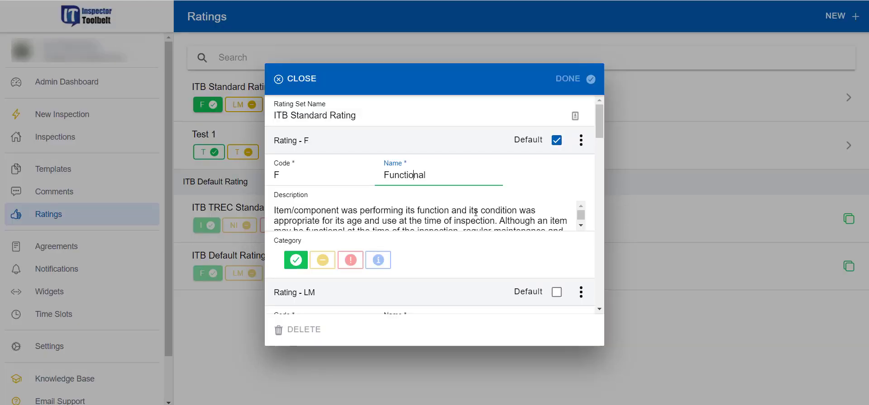
click(298, 89)
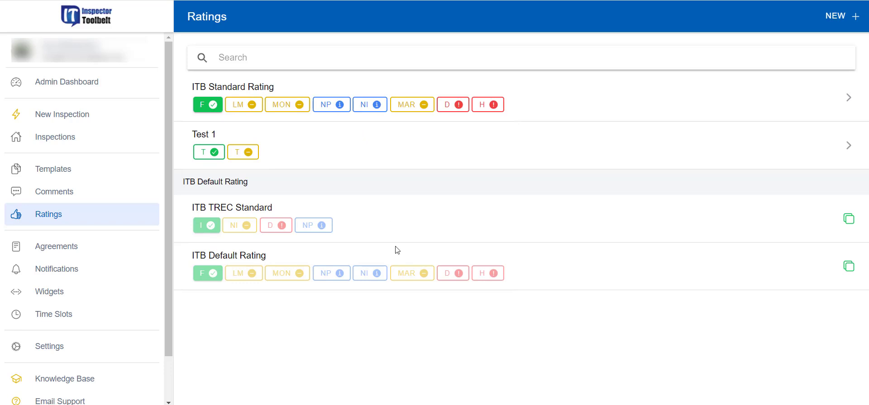
Step: Create a new rating set named My Ratings
click(830, 17)
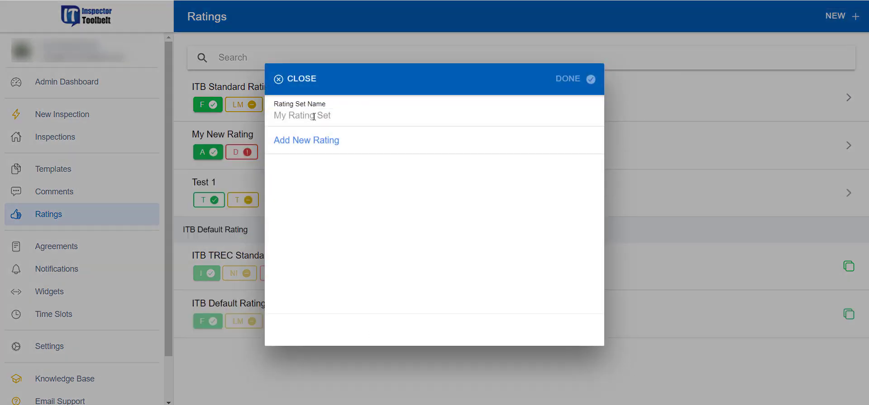
click(314, 117)
text(My )
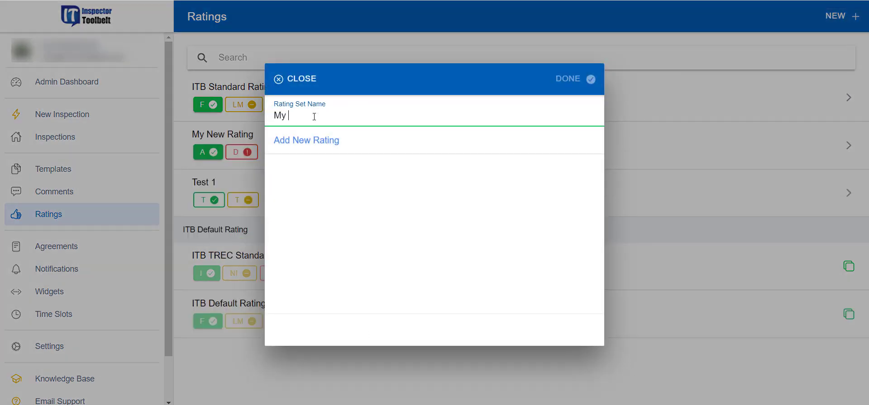
text(Ratings)
Step: Add rating A 'Acceptable', described 'This is Good', in the good category
click(291, 141)
click(312, 175)
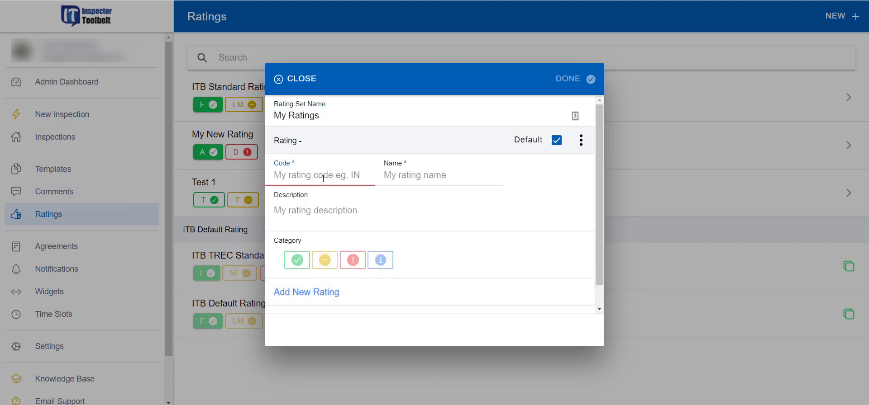
text(A)
click(409, 178)
text(A)
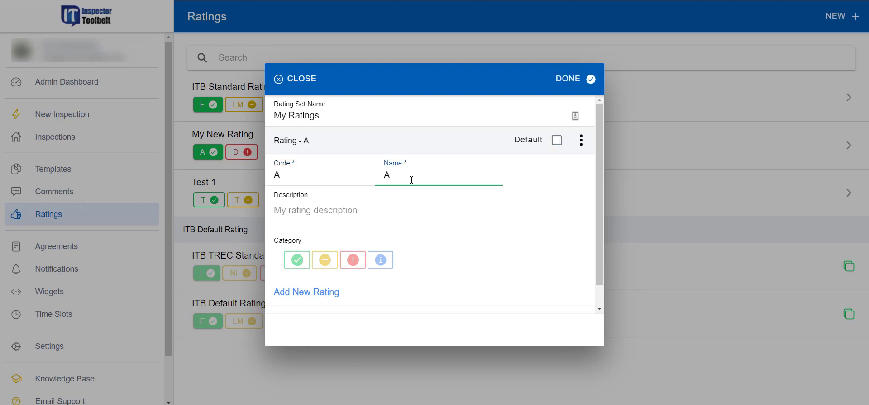
text(cced)
key(BackSpace)
text(ptable)
click(424, 209)
text(This is)
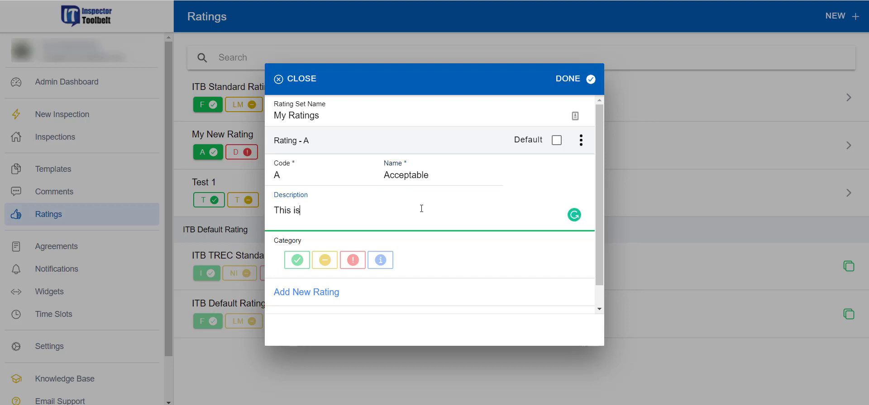
text( Good)
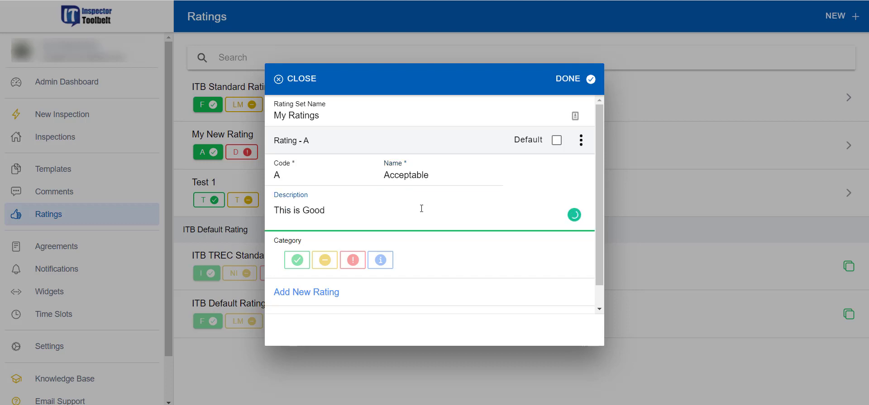
click(297, 260)
scroll(460, 256, down, 1)
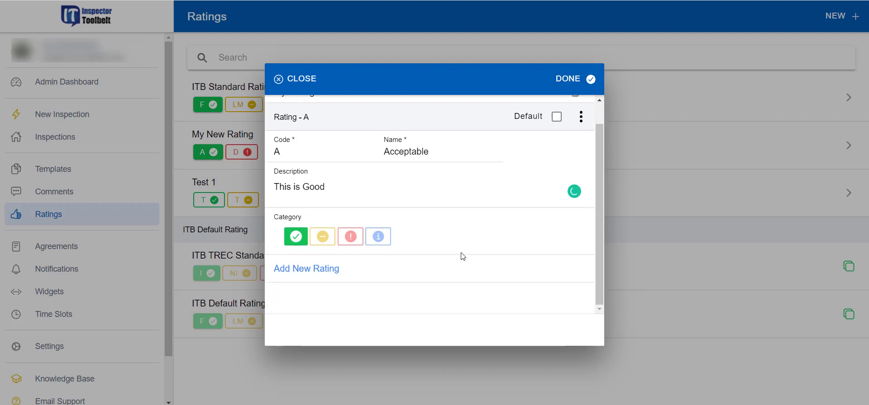
Step: Add rating D 'Defective', described 'This is Bad', in the defect category
click(332, 269)
scroll(349, 269, down, 3)
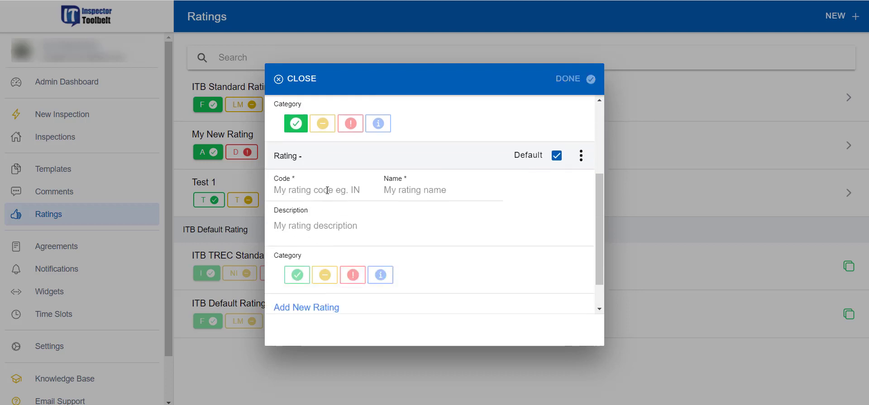
click(327, 190)
text(D)
click(421, 191)
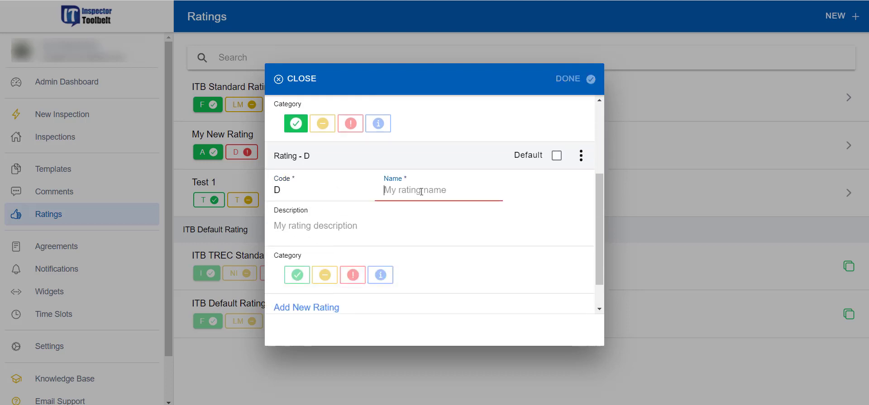
text(Defective)
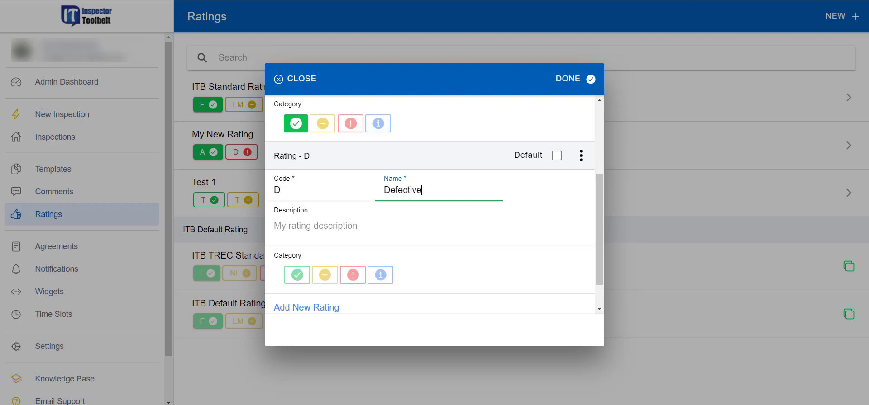
click(329, 228)
text(T)
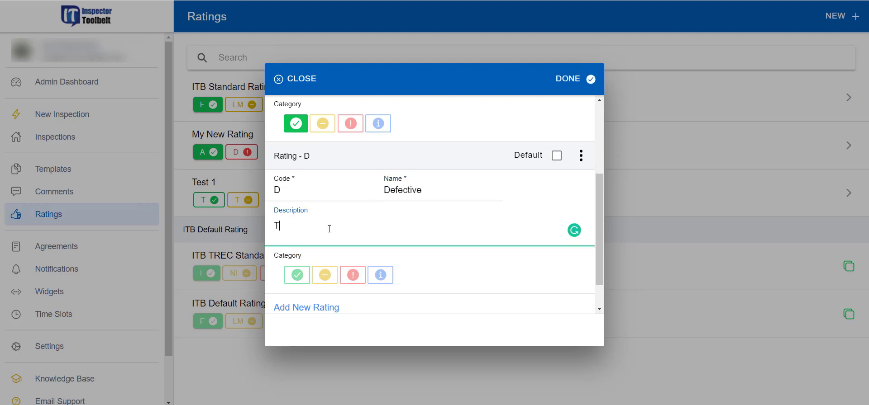
text(his is Bad)
click(352, 275)
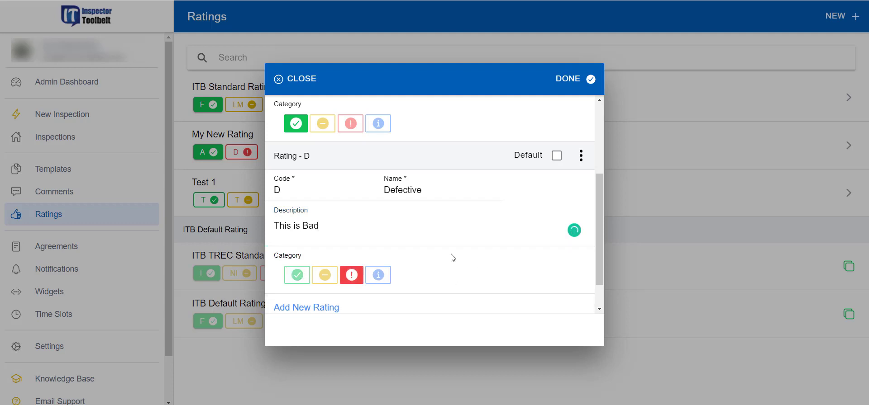
Step: Make Acceptable the default rating and save the My Ratings set
scroll(404, 259, up, 5)
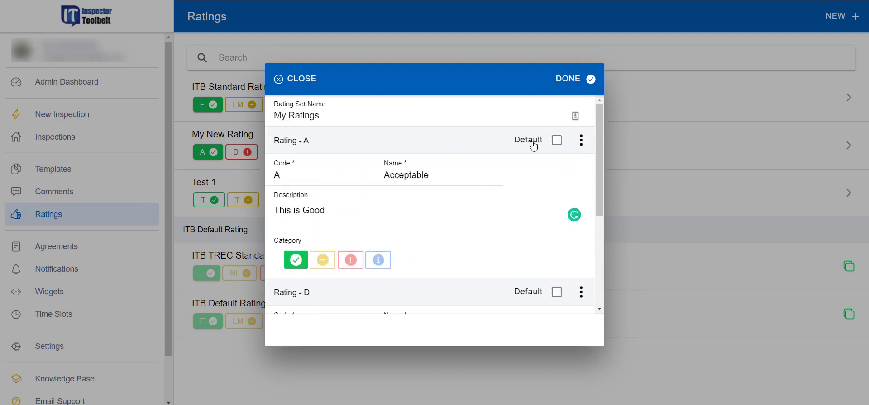
click(556, 141)
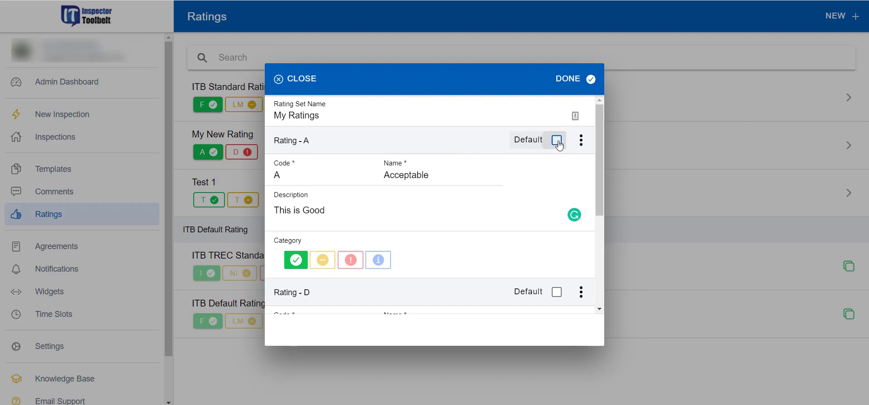
click(575, 79)
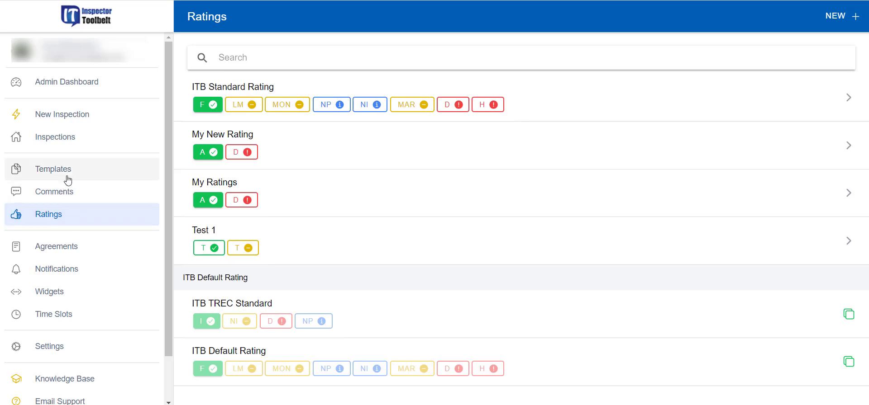
click(75, 191)
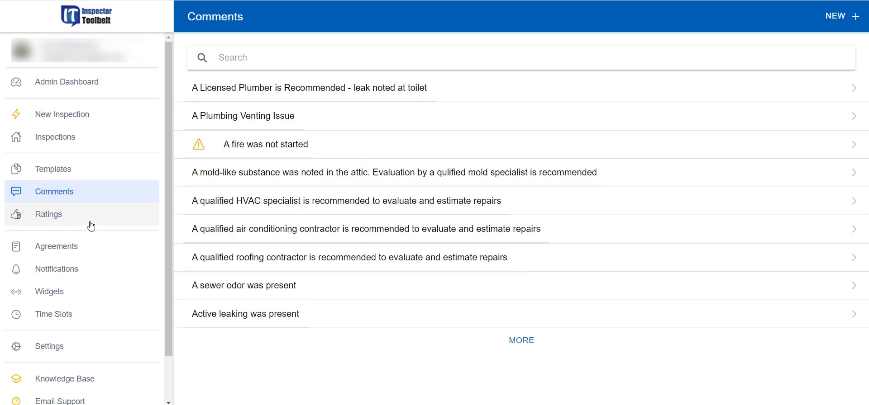
Step: Load more saved comments, scroll through the list, and start a comment search
click(516, 351)
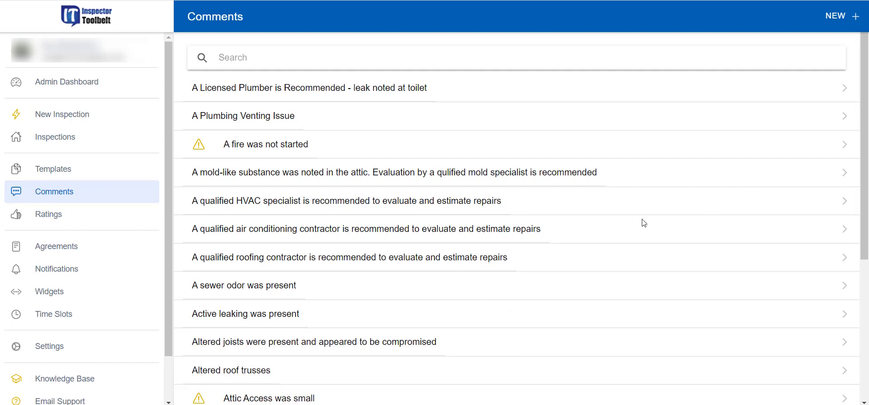
scroll(450, 313, down, 5)
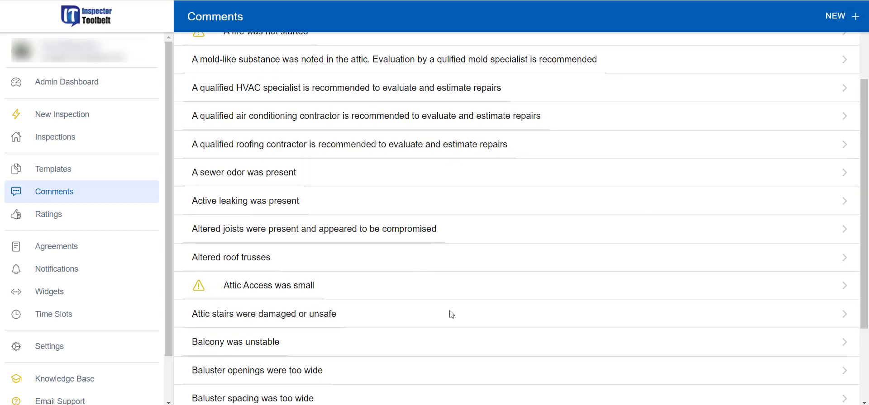
scroll(468, 277, down, 3)
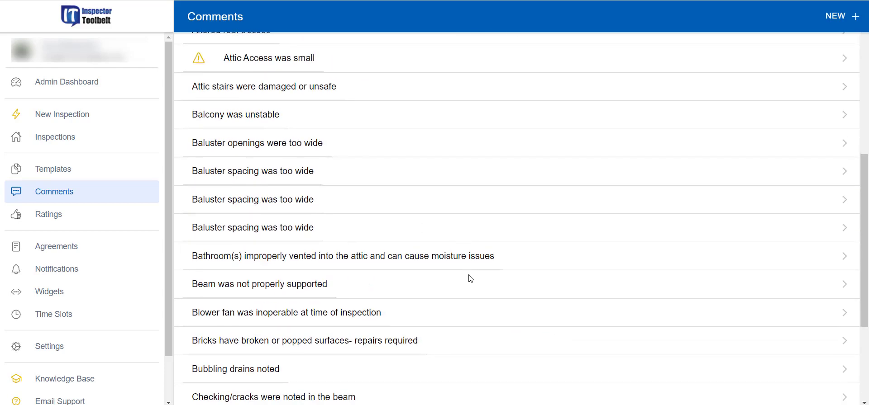
scroll(470, 279, up, 8)
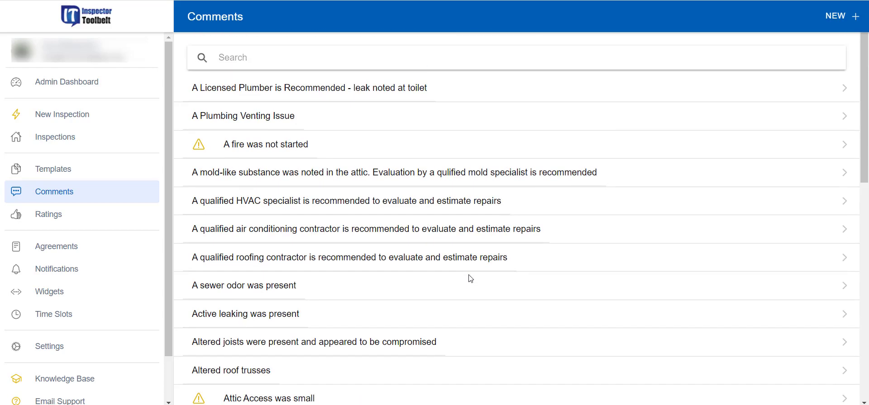
click(269, 61)
Step: Review the A Plumbing Venting Issue comment's title and detail, close it, then open 'A fire was not started'
click(370, 122)
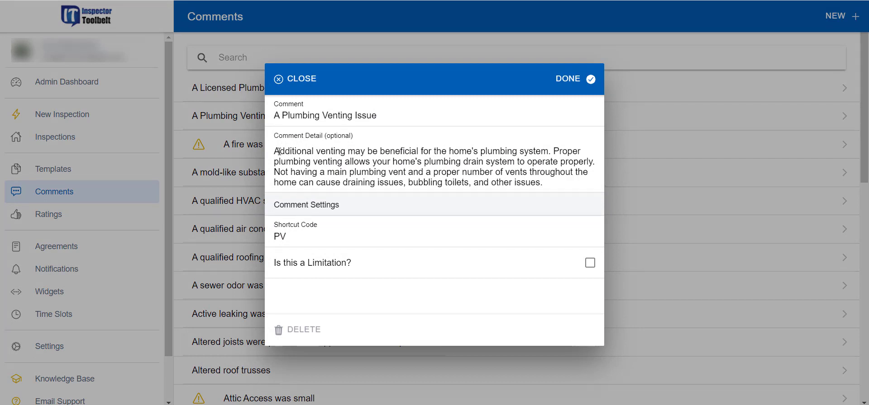
drag(279, 151, 561, 199)
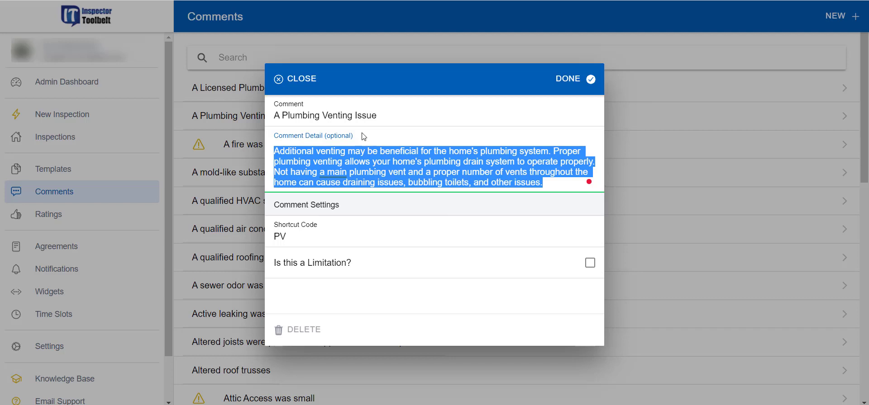
drag(273, 115, 399, 117)
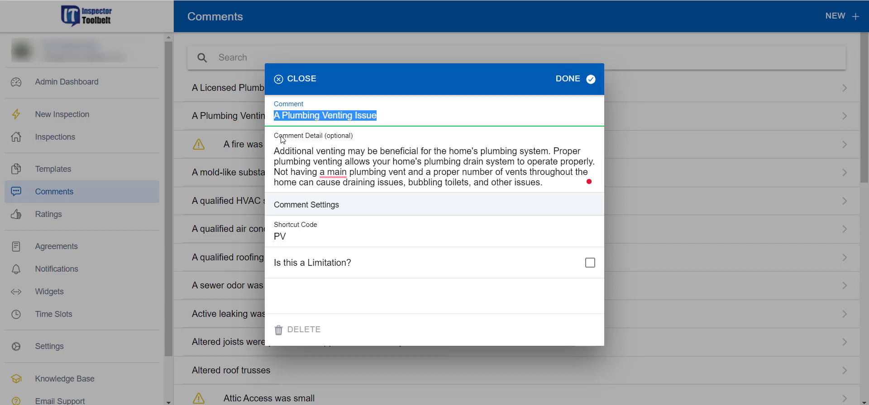
drag(275, 115, 382, 118)
click(349, 157)
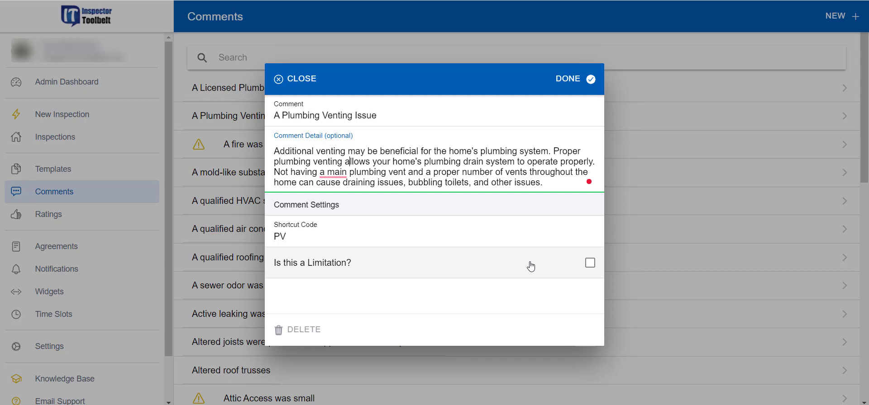
click(576, 85)
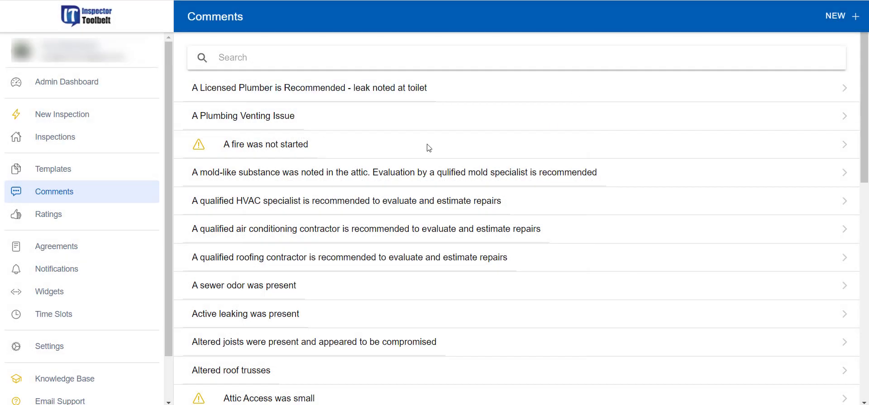
click(429, 148)
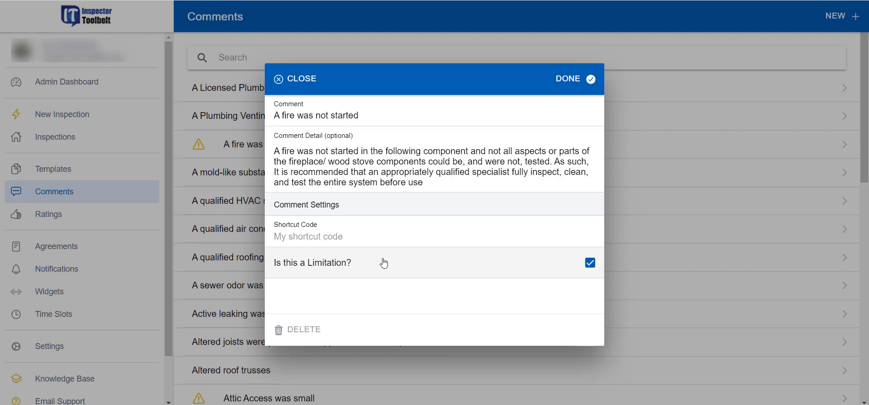
Step: Close the 'A fire was not started' comment with DONE, keeping its Limitation flag
click(574, 80)
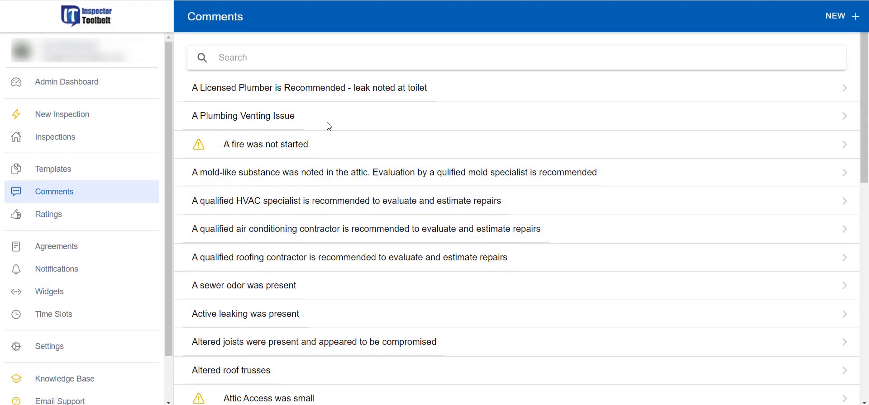
Step: Reopen A Plumbing Venting Issue, click into its detail text, and save it
click(297, 125)
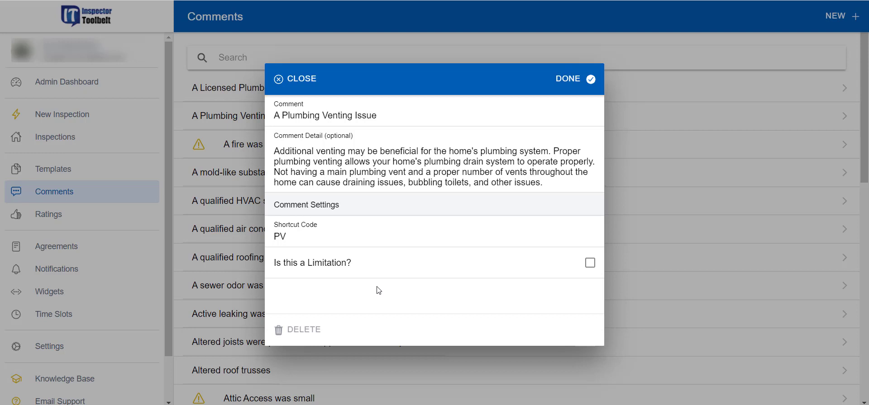
click(395, 178)
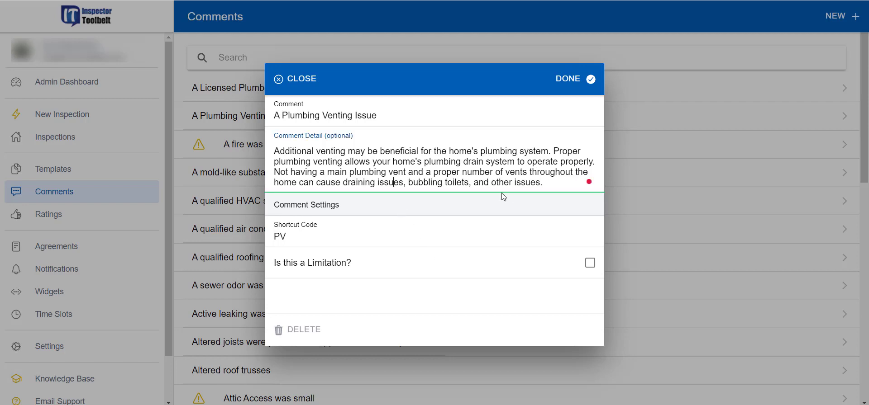
click(591, 78)
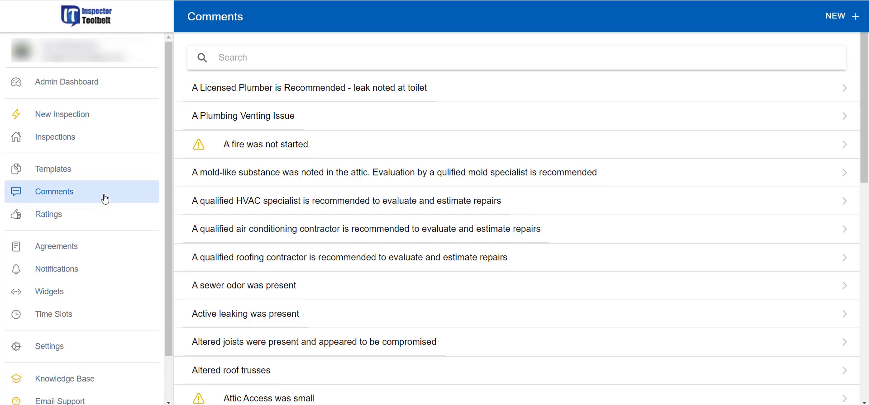
Step: Scroll through My Templates and Marketplace Templates on the Templates page
click(83, 176)
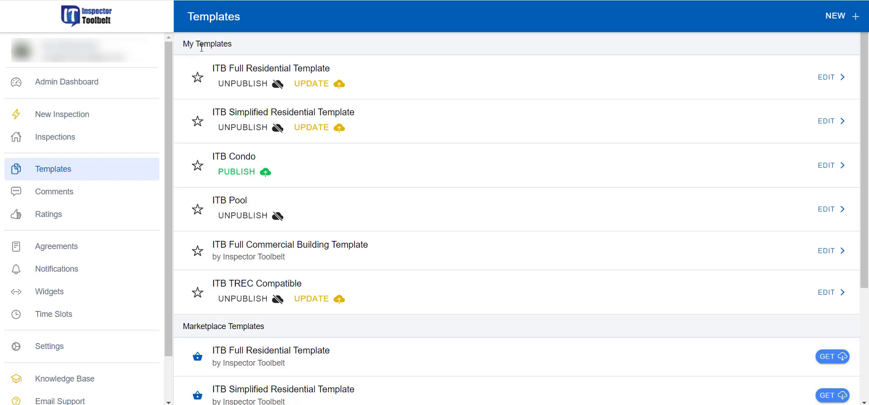
scroll(481, 271, down, 3)
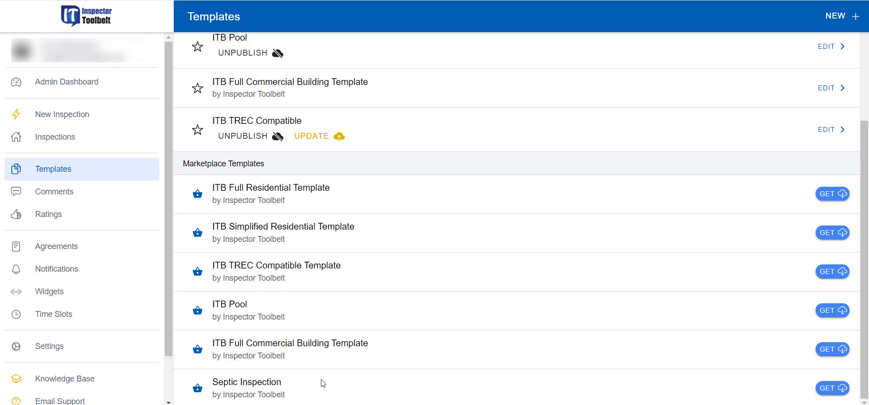
scroll(430, 307, up, 1)
scroll(429, 310, down, 1)
scroll(461, 247, up, 4)
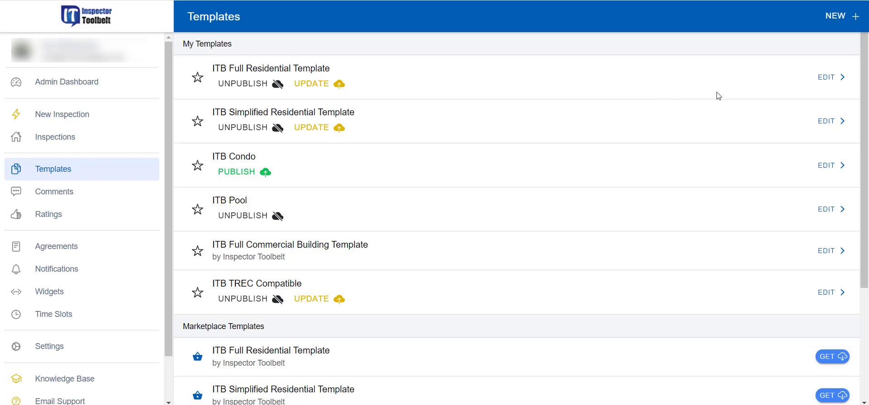
Step: Open ITB Full Residential Template for editing and toggle Roof Material's F rating on and off
click(827, 82)
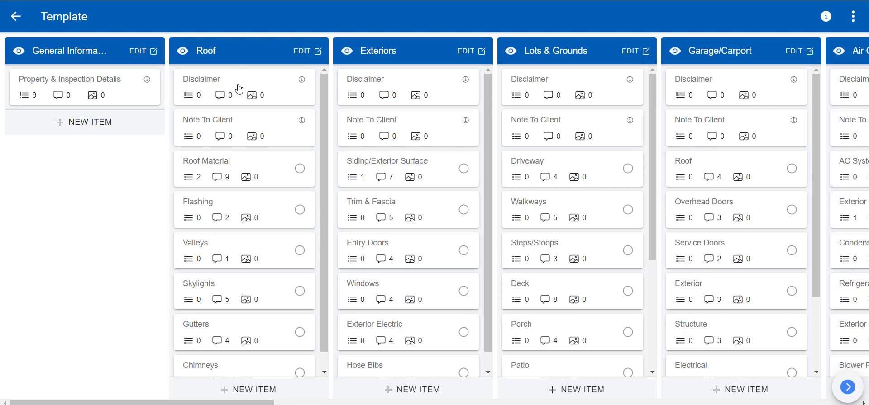
click(279, 172)
click(287, 168)
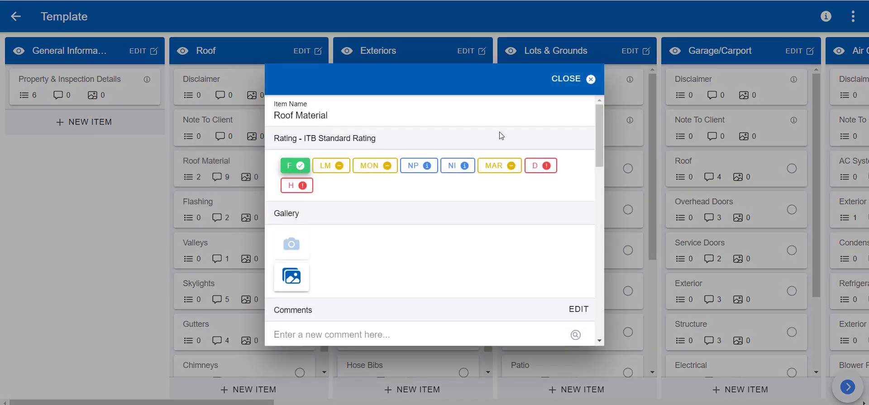
click(588, 79)
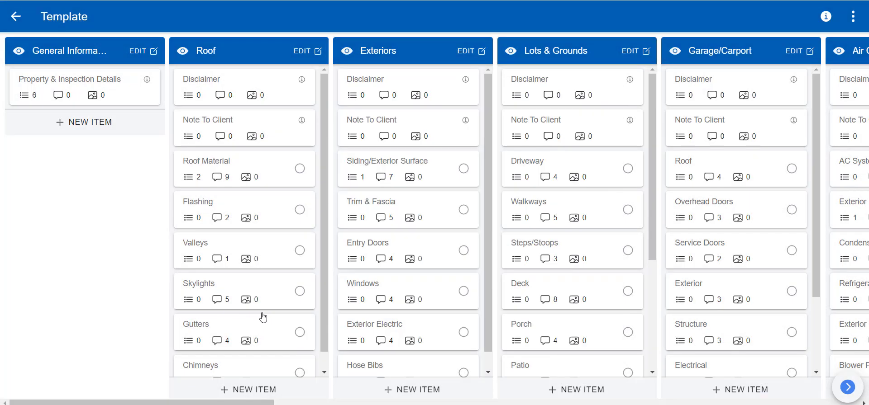
click(300, 169)
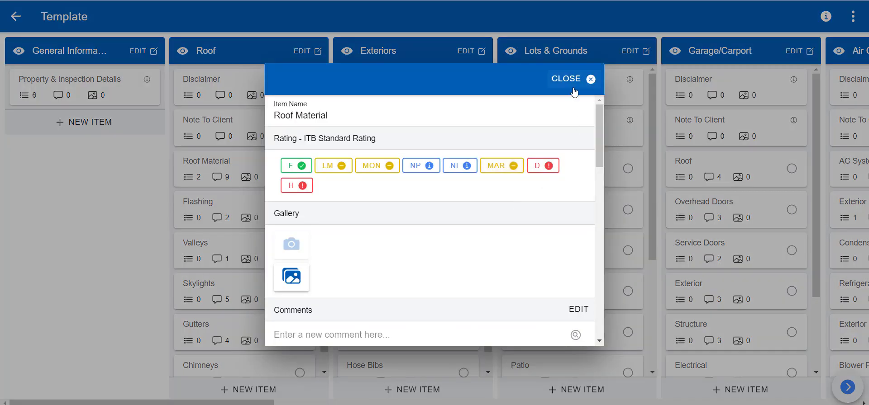
click(563, 80)
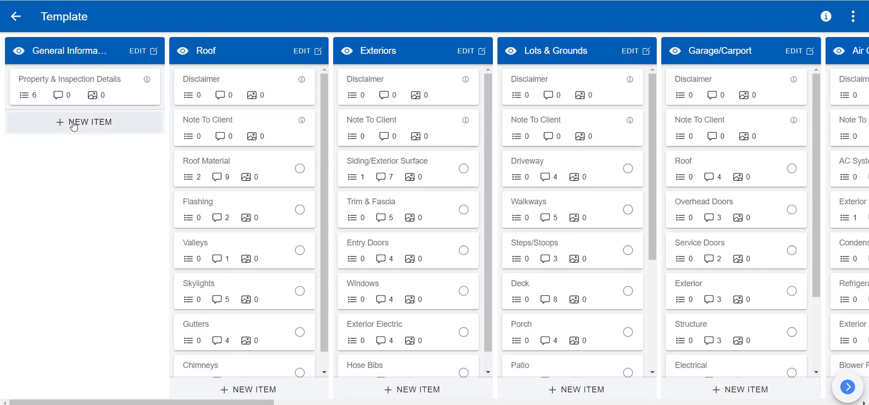
click(97, 84)
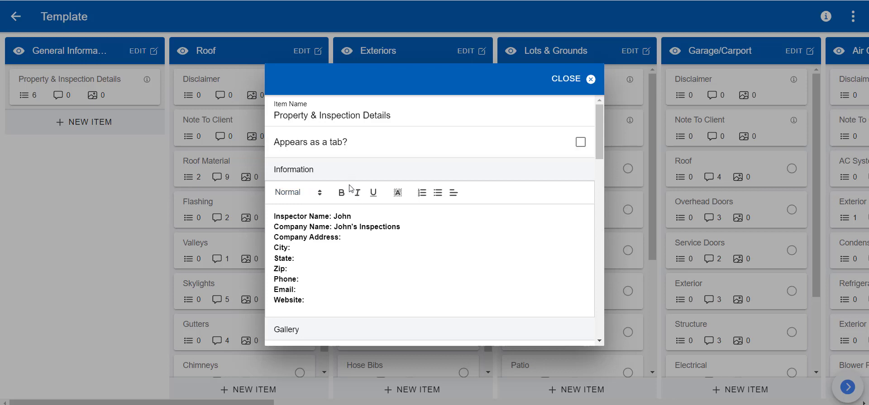
scroll(328, 213, down, 1)
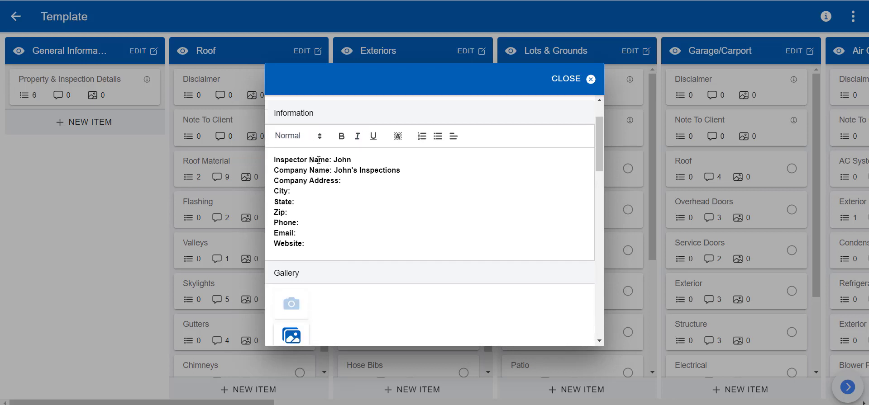
click(312, 245)
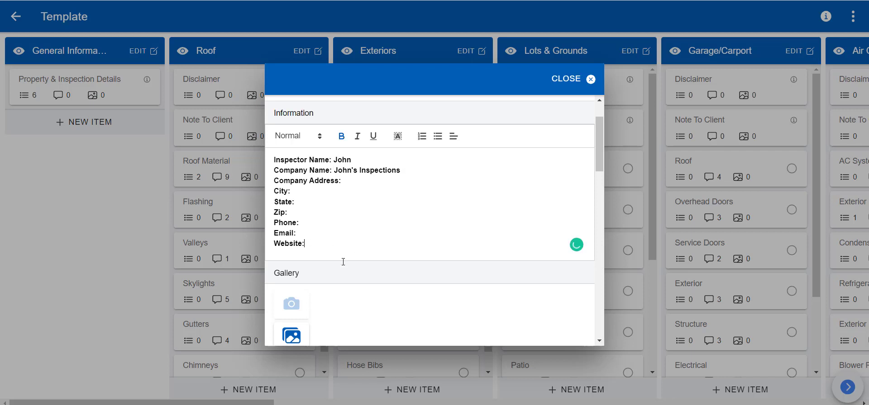
scroll(358, 251, down, 1)
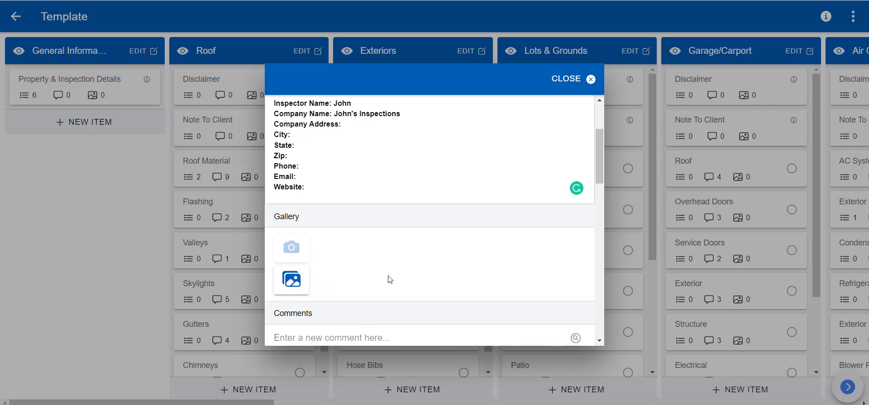
scroll(362, 270, up, 2)
scroll(364, 281, down, 4)
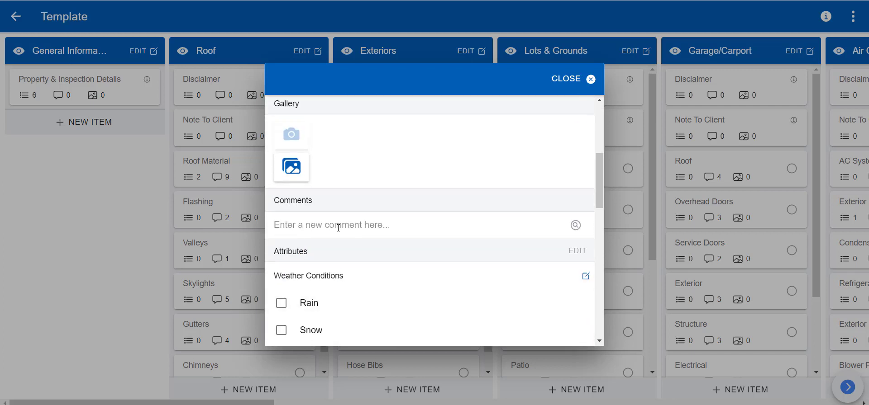
scroll(401, 235, up, 3)
scroll(405, 267, down, 6)
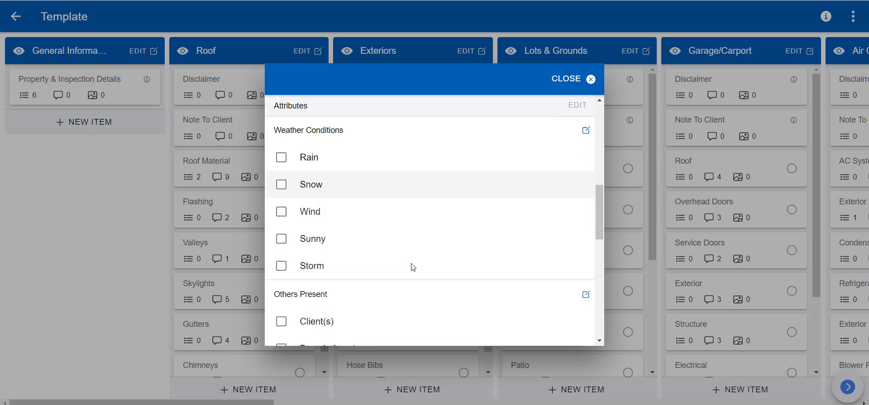
scroll(344, 199, up, 1)
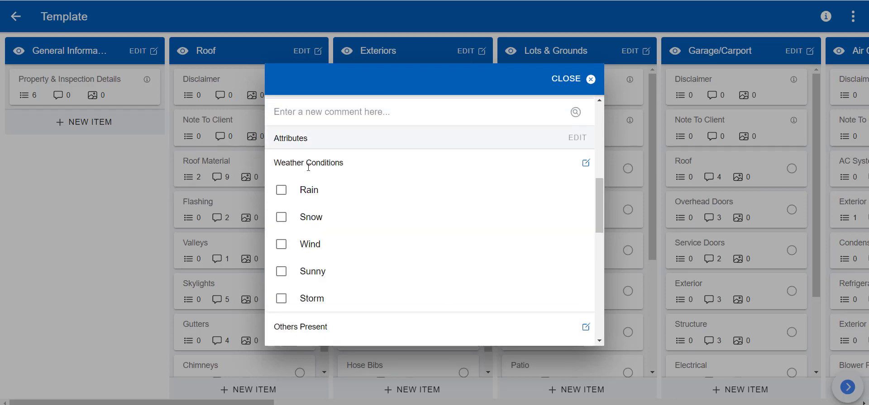
scroll(380, 222, down, 10)
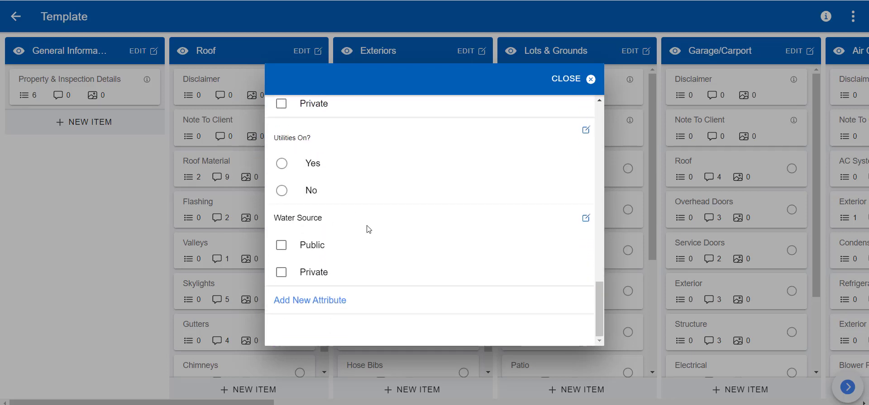
scroll(366, 228, up, 1)
scroll(393, 233, up, 15)
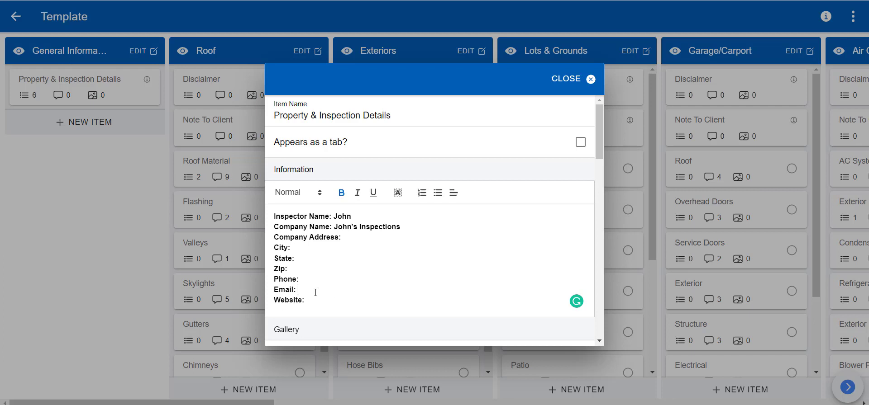
drag(315, 292, 243, 208)
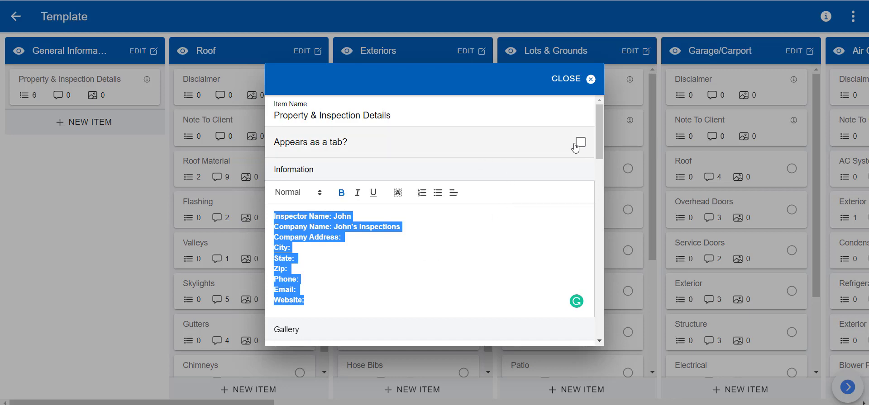
click(571, 80)
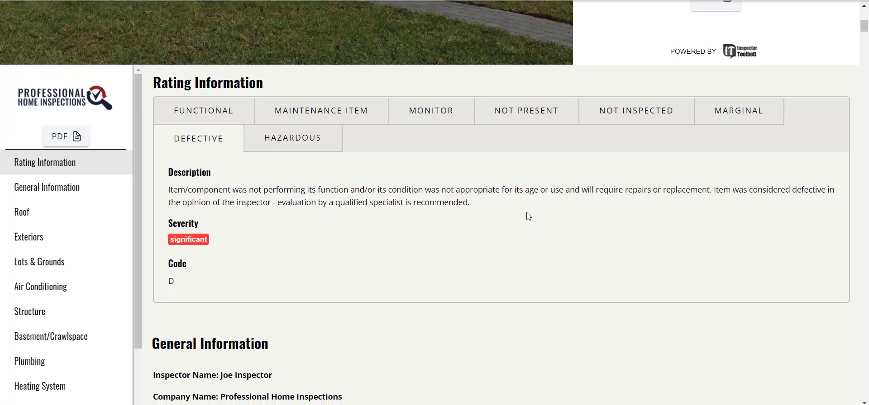
scroll(530, 218, down, 5)
scroll(529, 218, down, 15)
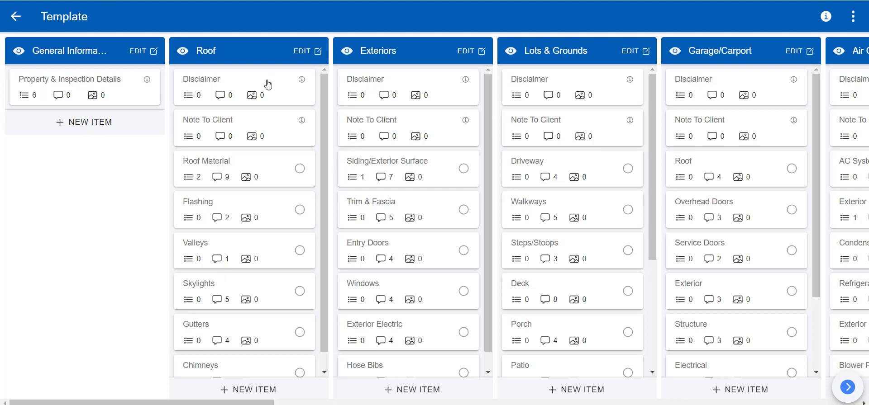
click(268, 85)
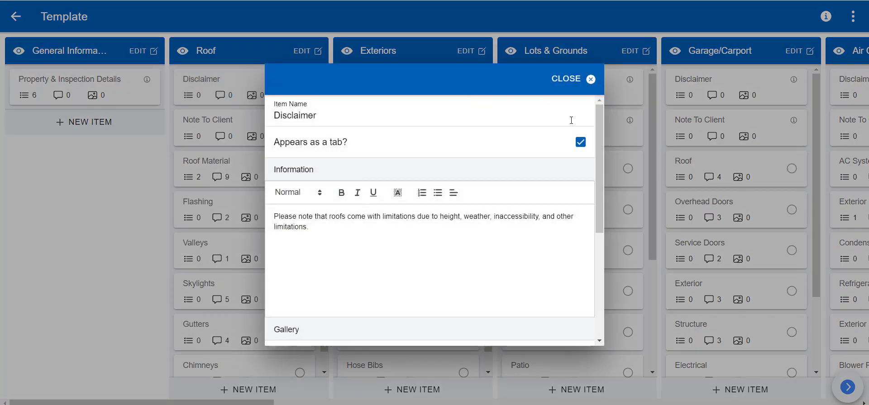
click(569, 85)
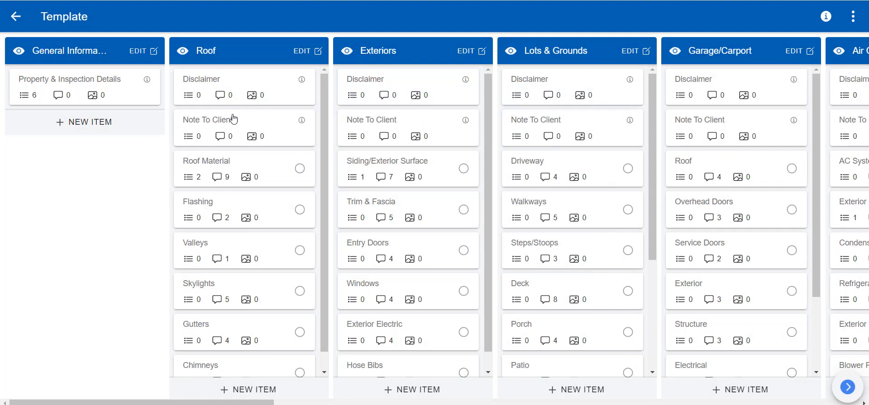
click(233, 119)
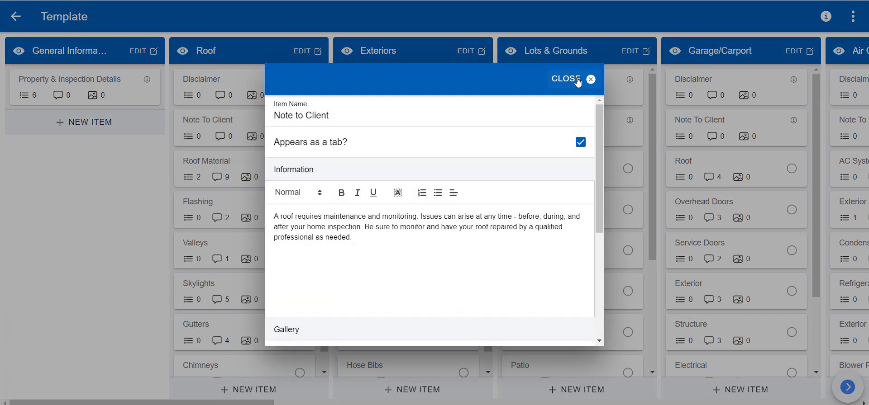
click(577, 82)
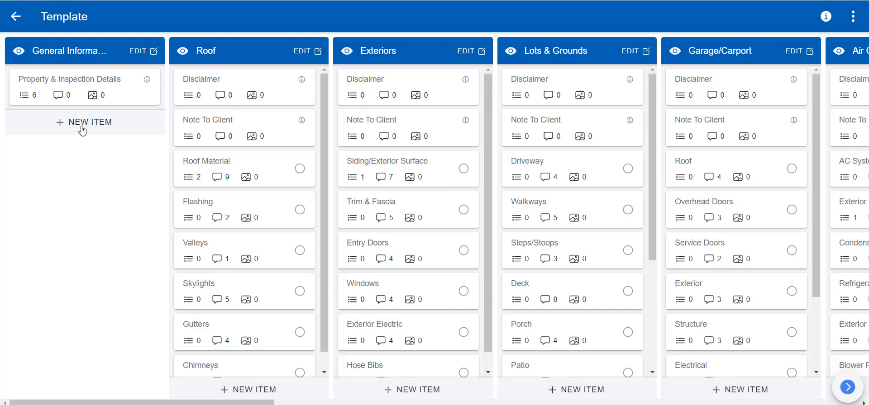
click(80, 126)
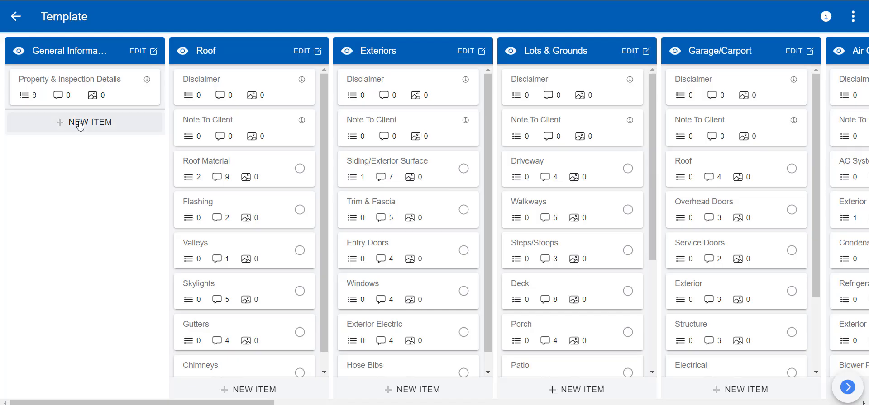
click(80, 125)
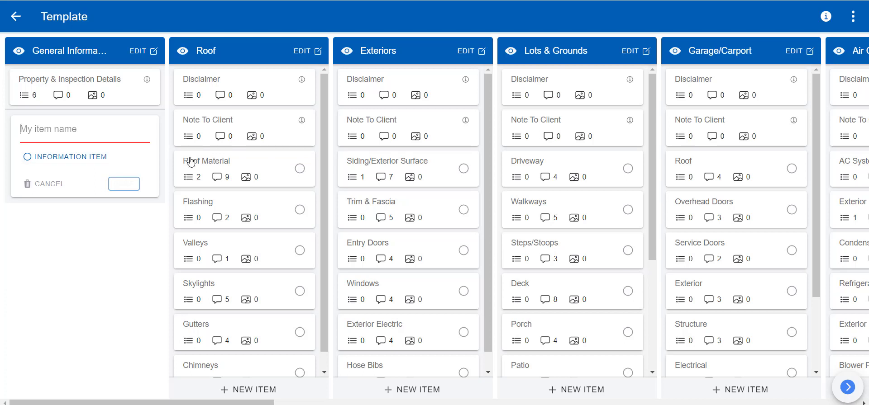
text(Test)
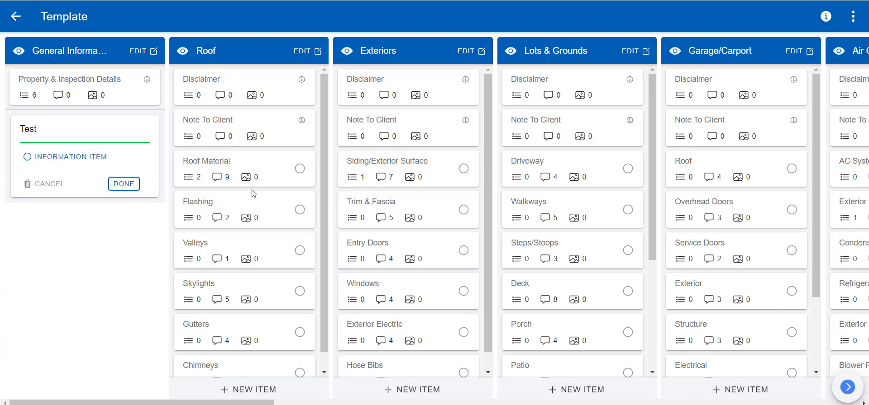
click(27, 157)
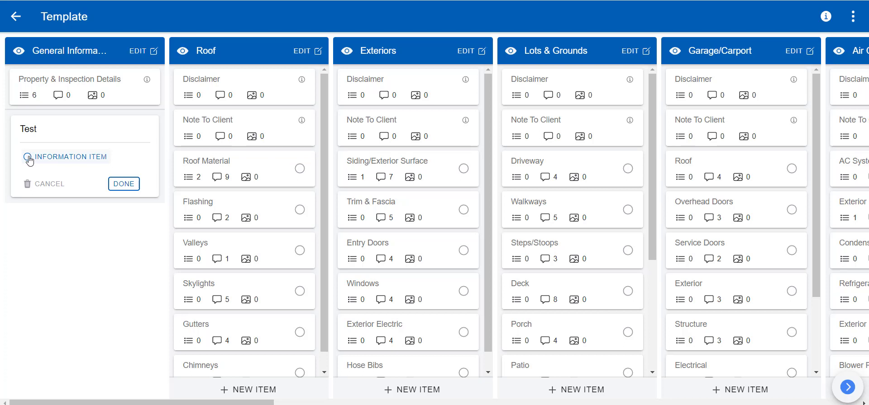
click(126, 186)
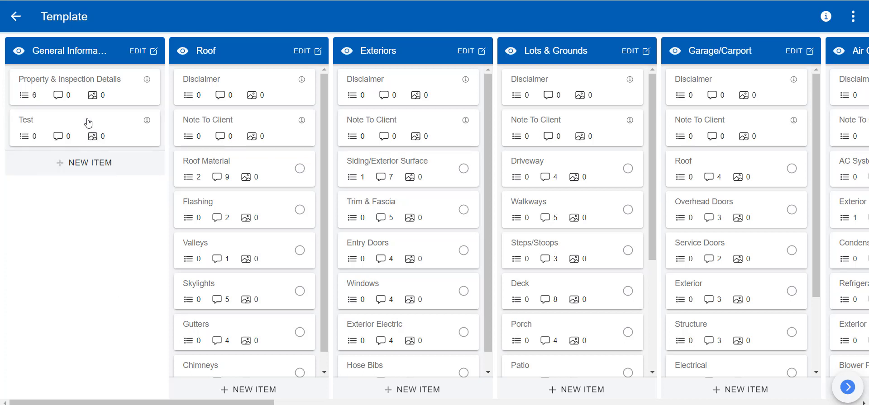
click(107, 126)
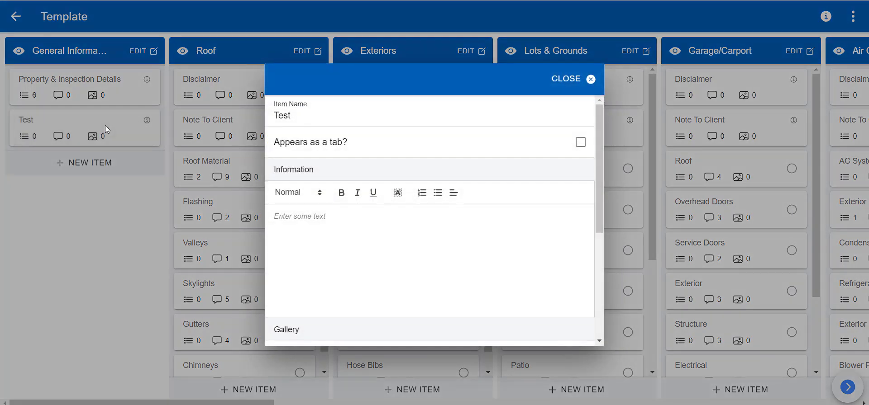
scroll(427, 202, down, 5)
scroll(521, 130, up, 5)
click(575, 80)
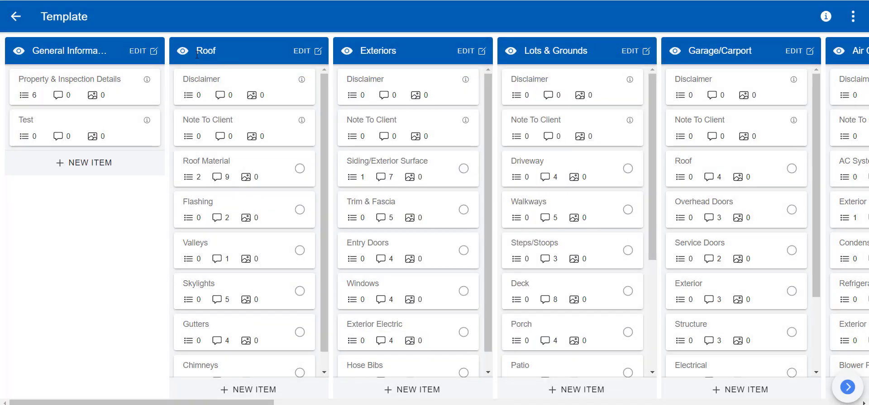
Step: Delete the Test item from the General Information section
click(148, 54)
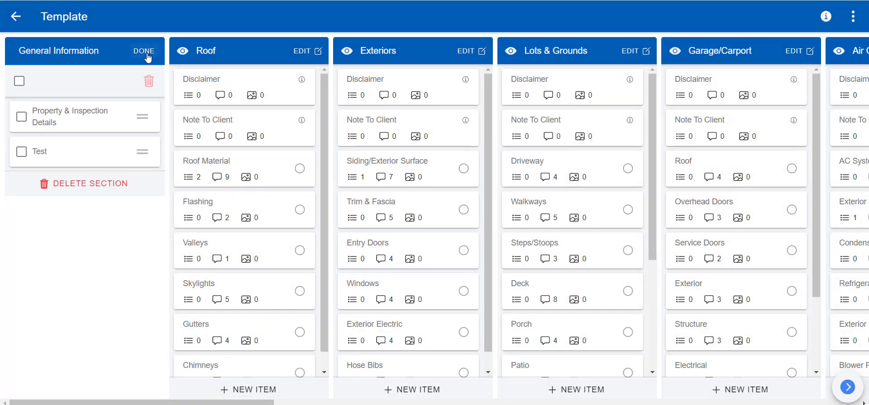
click(22, 151)
click(149, 81)
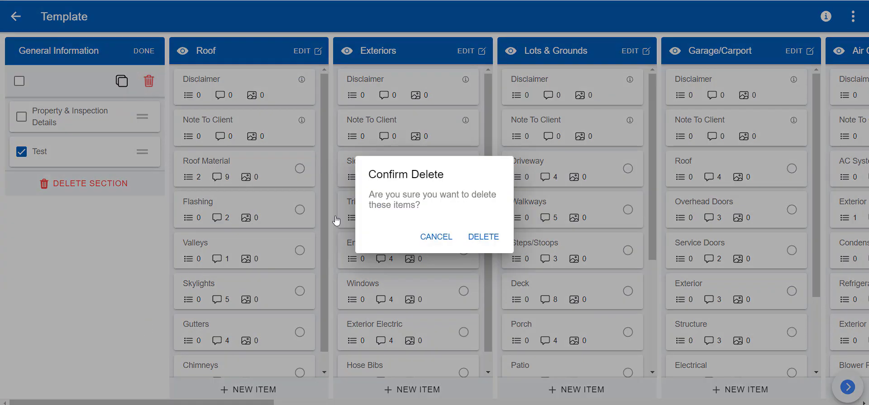
click(484, 236)
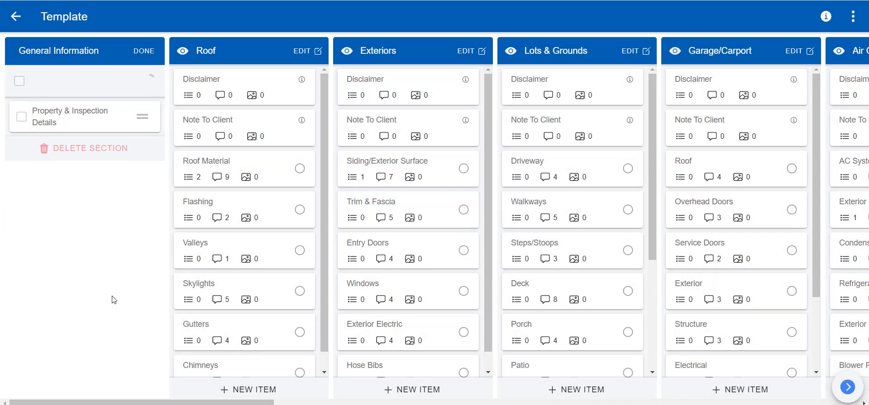
Step: Duplicate the Property & Inspection Details item, then delete the duplicated copy
click(22, 116)
click(120, 82)
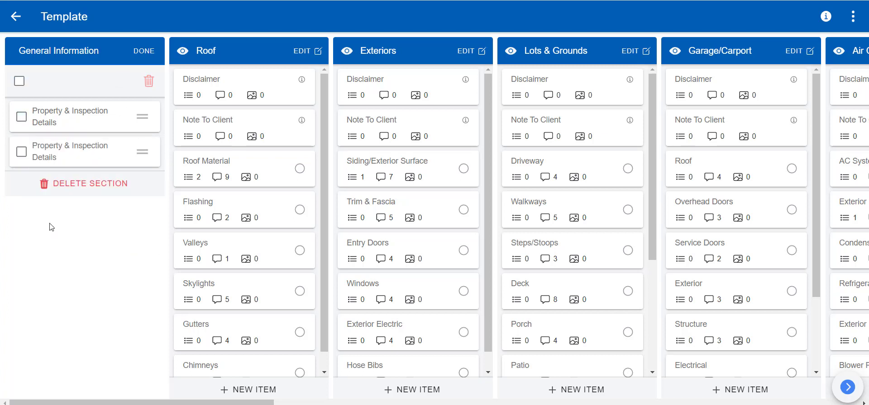
click(21, 152)
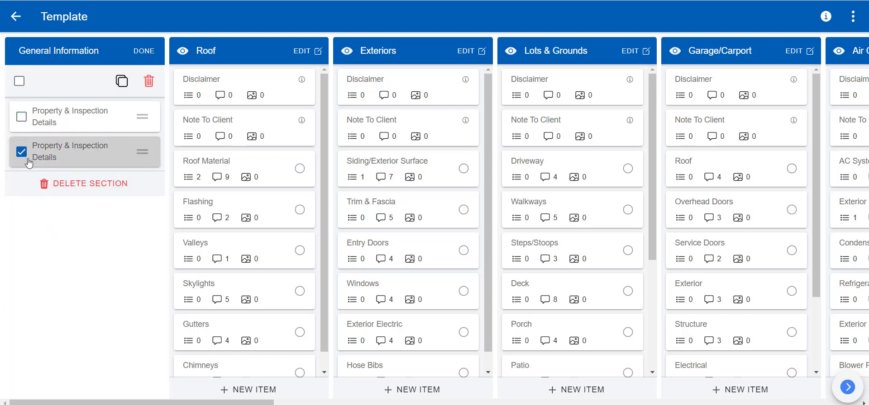
click(149, 81)
click(483, 237)
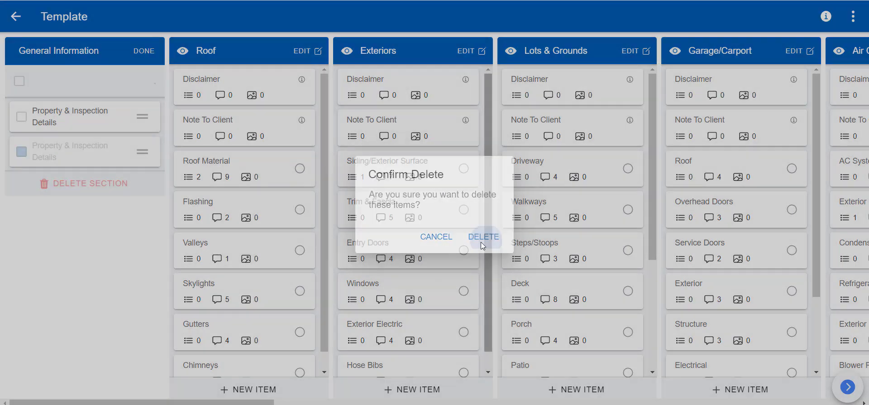
Step: Finish editing General Information and open the Heating System Operation item's details
click(150, 52)
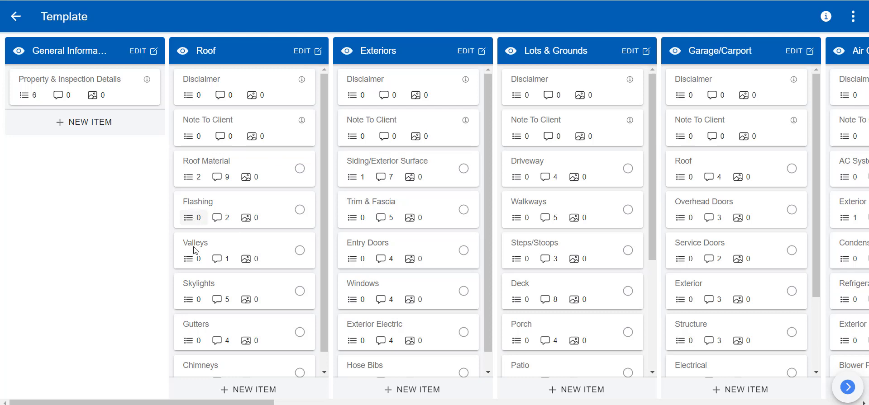
scroll(493, 149, right, 10)
click(509, 167)
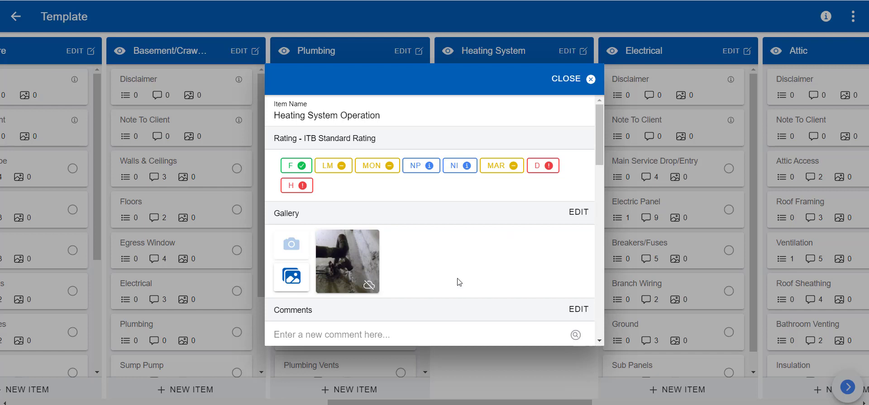
Step: Upload photos DSCF0439 through DSCF0442 to the Heating System Operation gallery
click(298, 284)
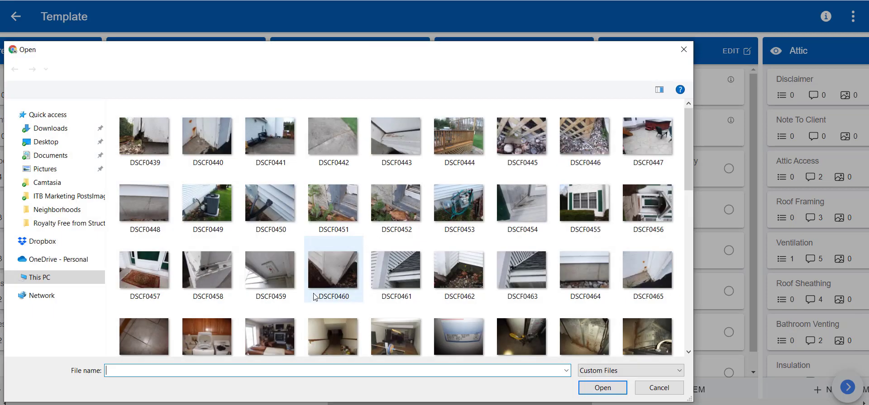
drag(112, 134, 368, 145)
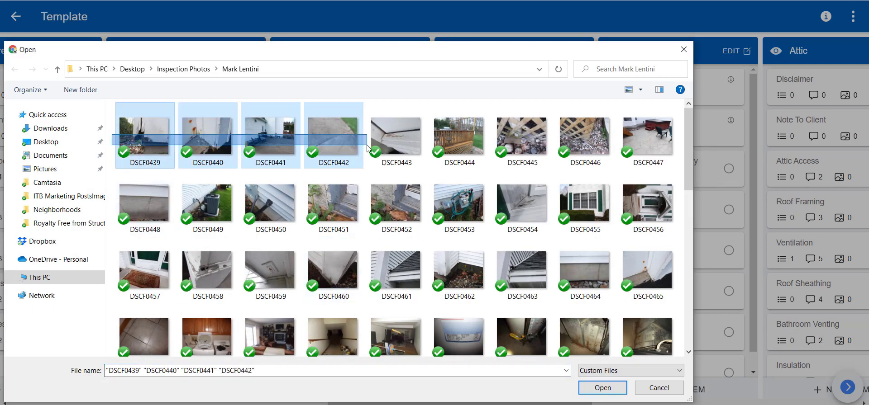
click(620, 387)
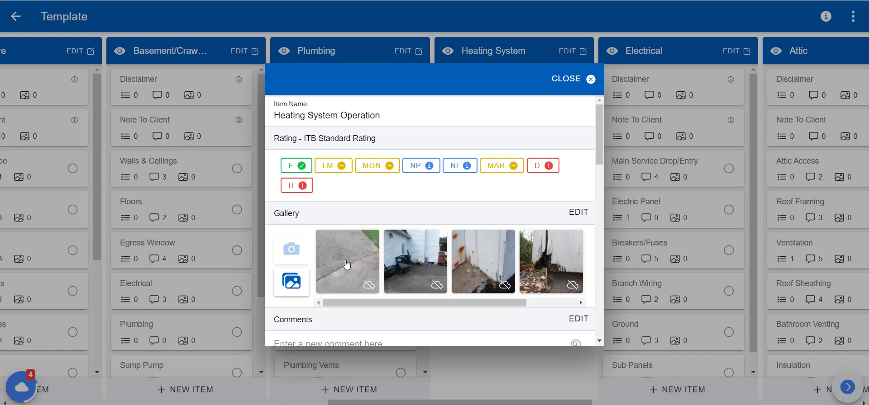
Step: Annotate the first gallery photo with a red arrow pointing at the concrete crack
click(358, 278)
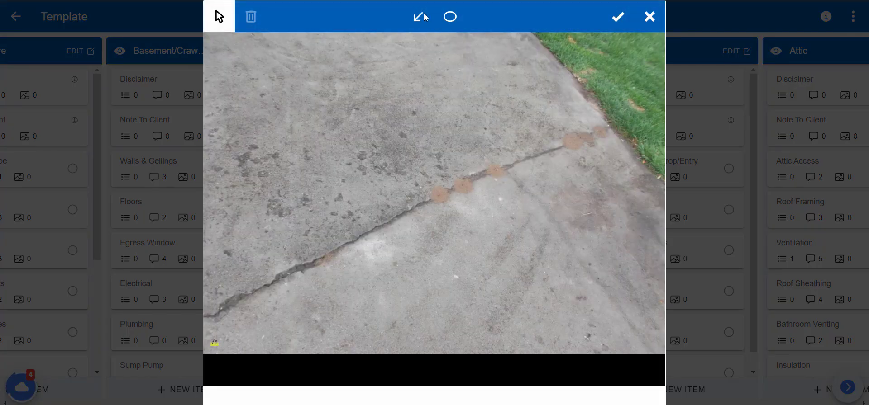
click(420, 15)
mouse_move(346, 89)
mouse_down()
mouse_move(408, 176)
mouse_move(427, 187)
mouse_up()
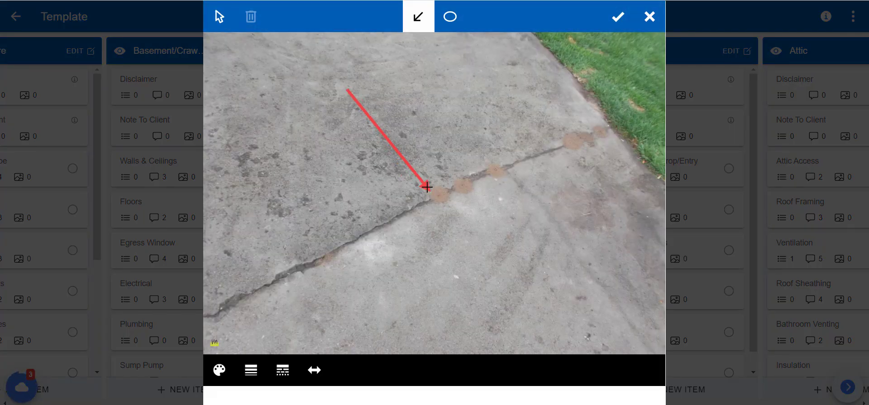
click(569, 182)
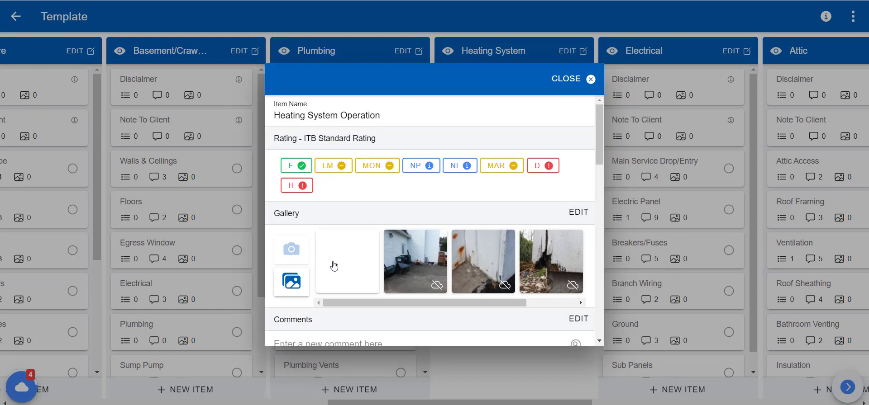
Step: Tick and then untick the two furnace comments, leaving them unchanged
scroll(442, 285, down, 3)
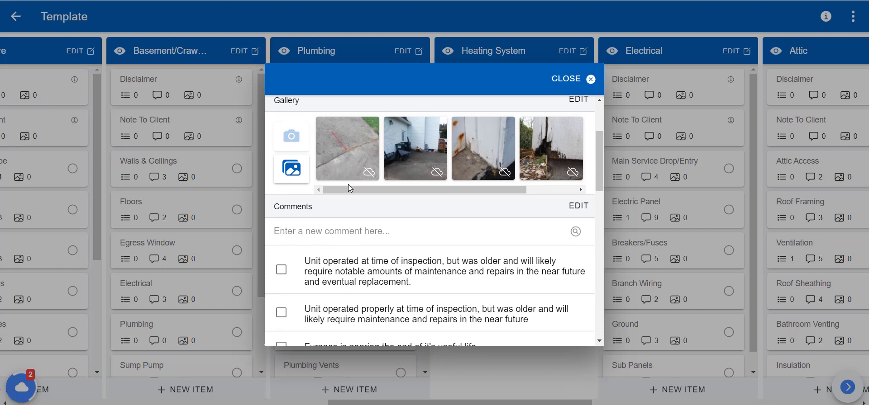
scroll(331, 166, up, 2)
scroll(397, 252, down, 3)
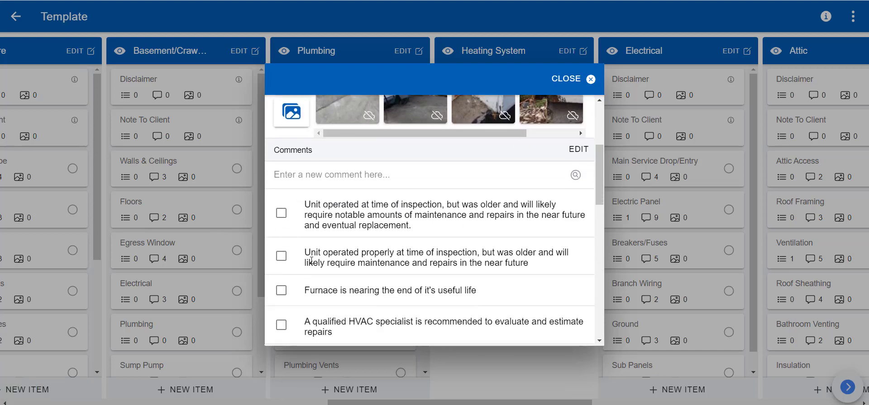
scroll(302, 289, down, 1)
scroll(301, 289, down, 2)
scroll(314, 224, up, 3)
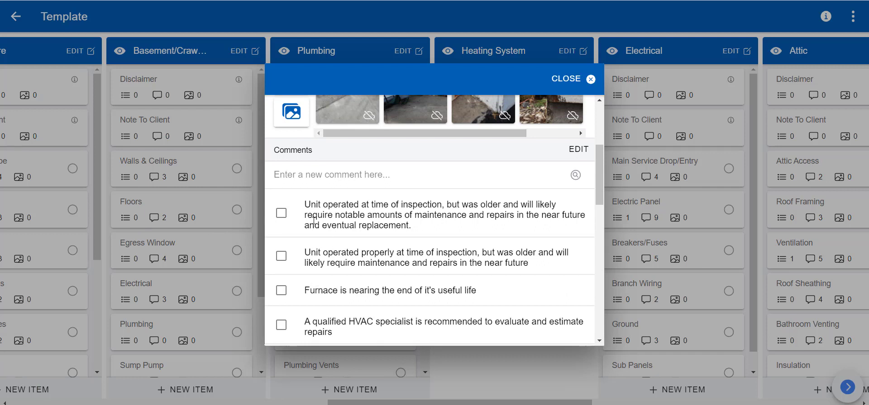
scroll(333, 249, up, 1)
scroll(334, 242, down, 1)
click(281, 213)
click(284, 259)
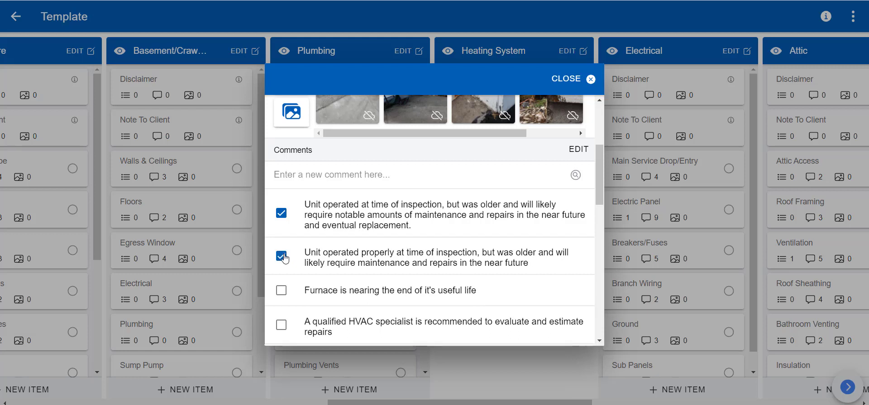
click(283, 258)
click(281, 214)
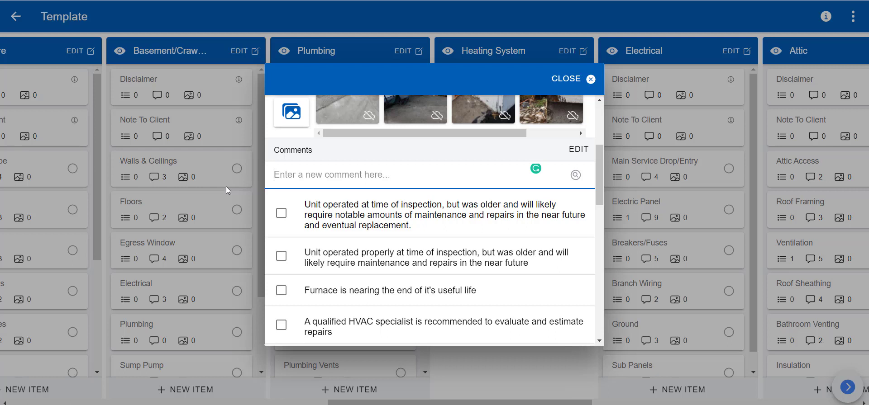
Step: Search 'mold' and add the mold-like substance comment, leaving it unticked
text(mold)
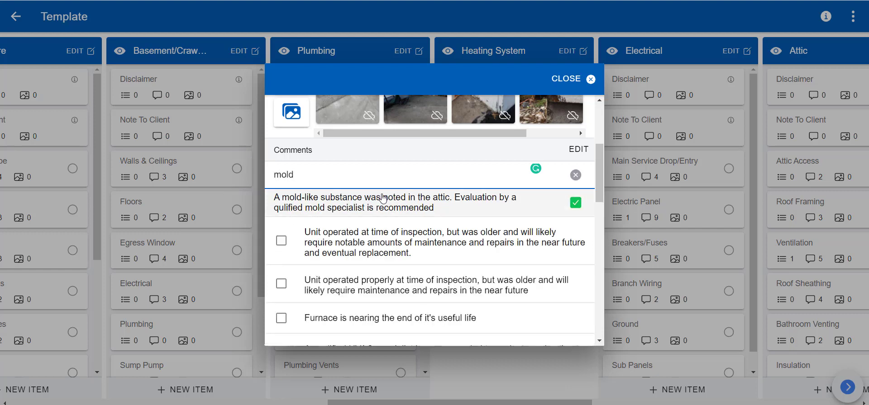
click(384, 201)
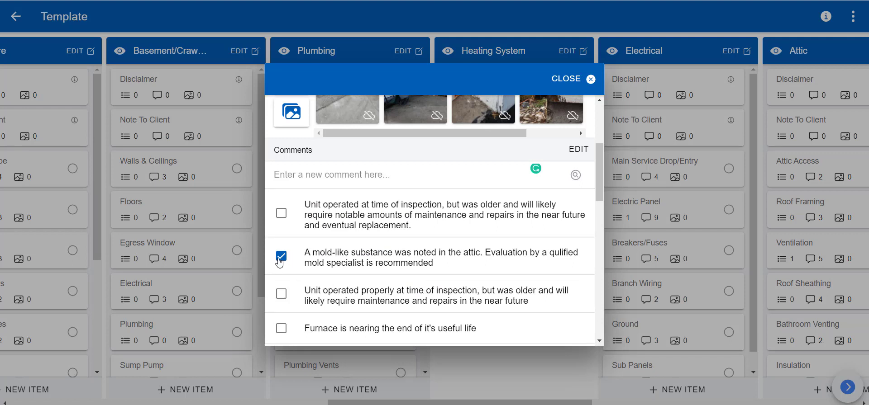
click(280, 258)
Step: Create a new Piping item in Heating System and open its details
click(584, 78)
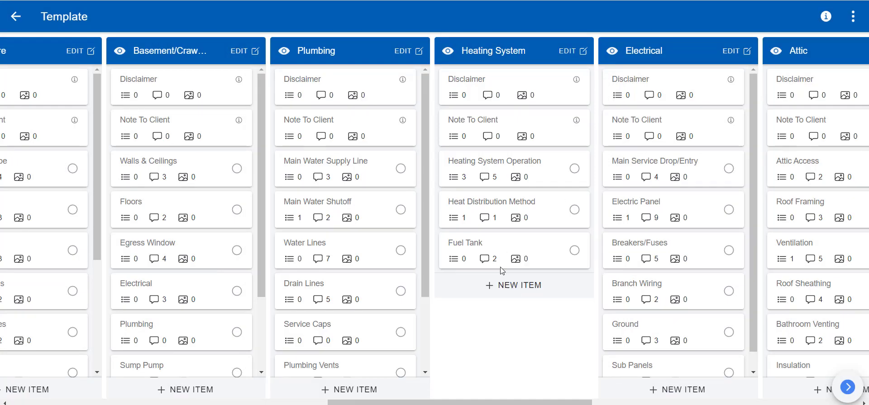
click(525, 290)
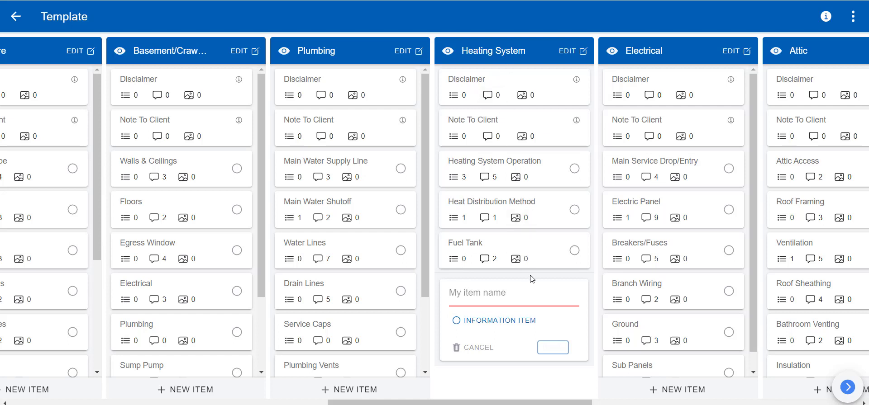
text(Piping)
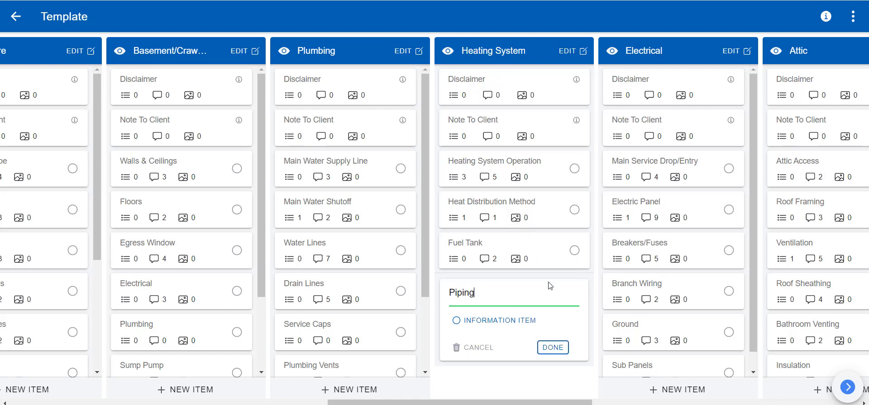
click(547, 349)
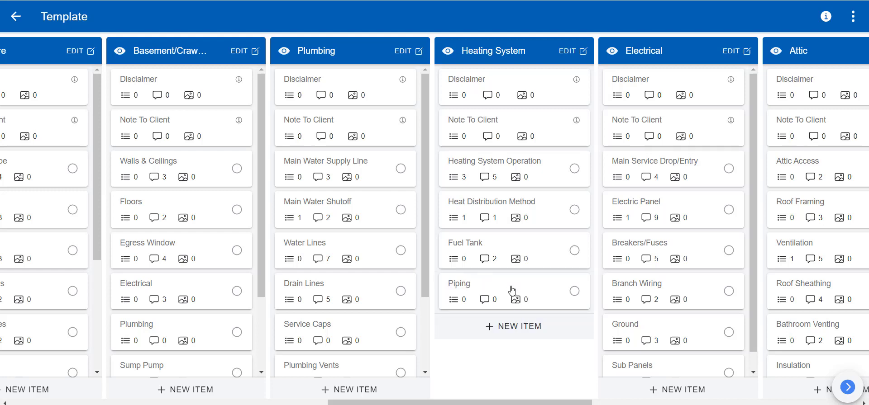
click(511, 291)
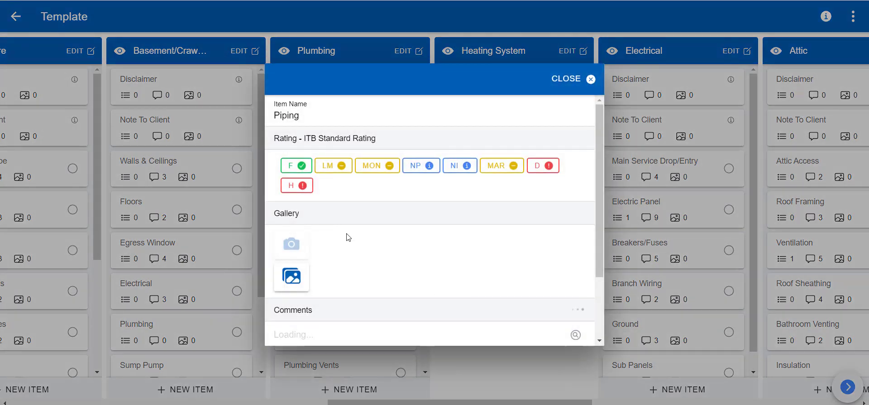
Step: Add the suggested mold comment to Piping, leaving it unticked
scroll(387, 240, down, 1)
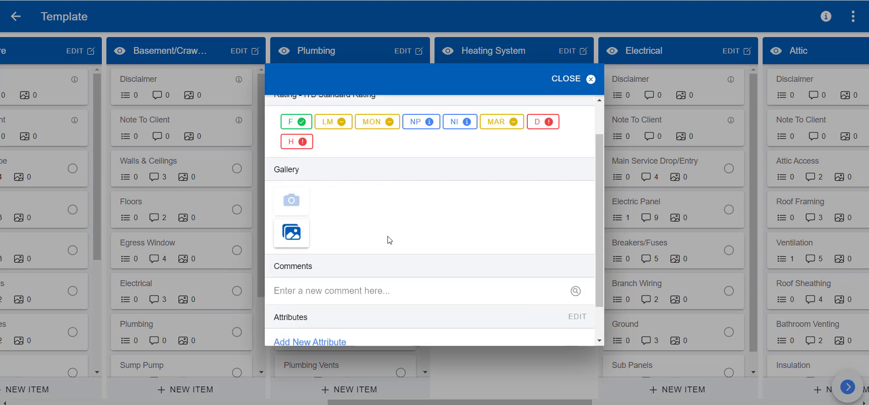
scroll(388, 240, down, 1)
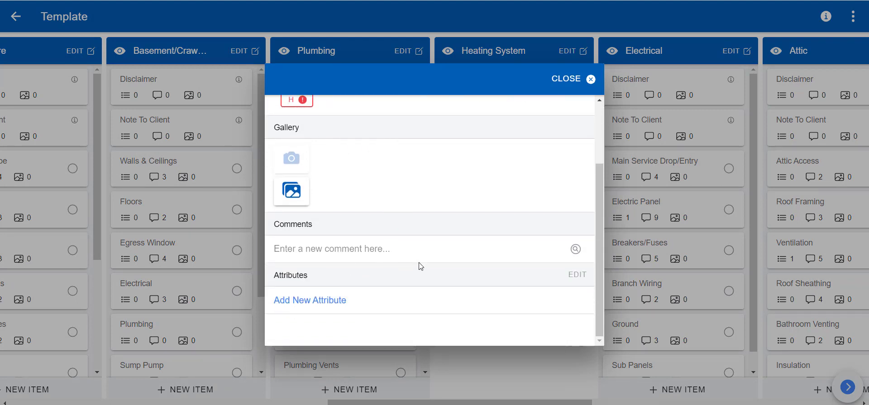
click(339, 249)
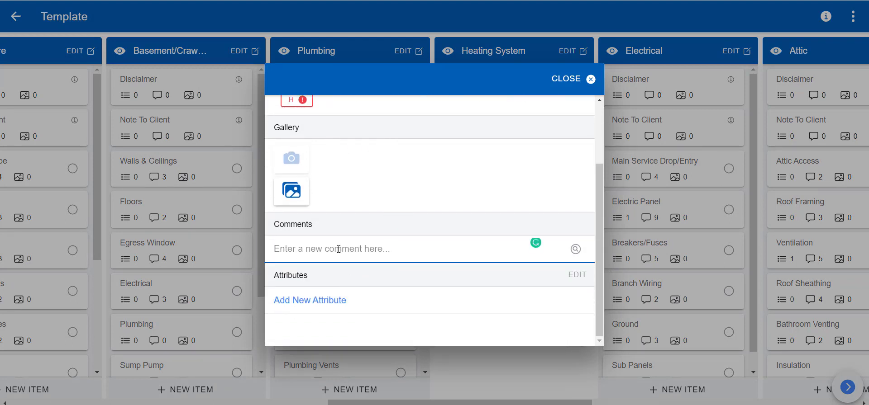
text(mold)
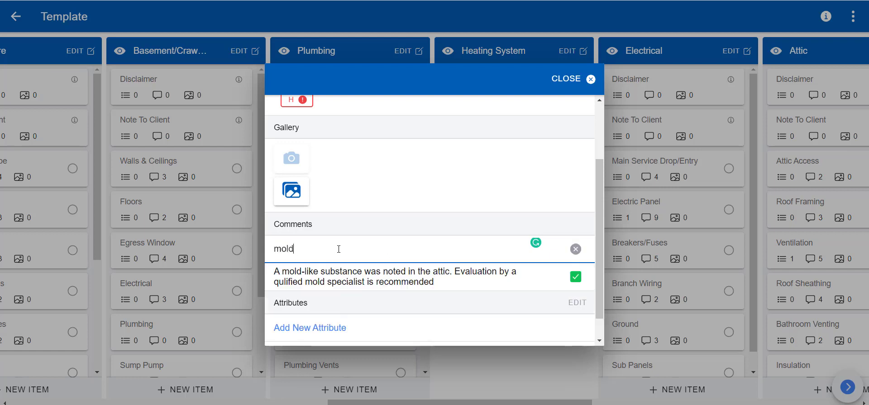
click(393, 283)
click(282, 283)
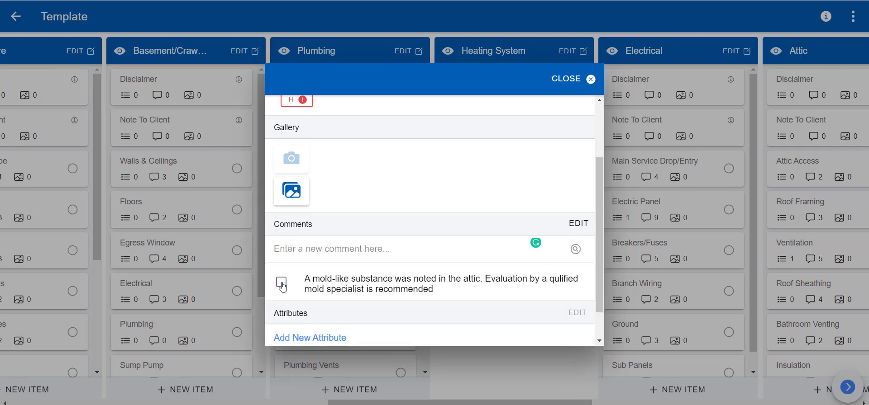
scroll(343, 256, down, 1)
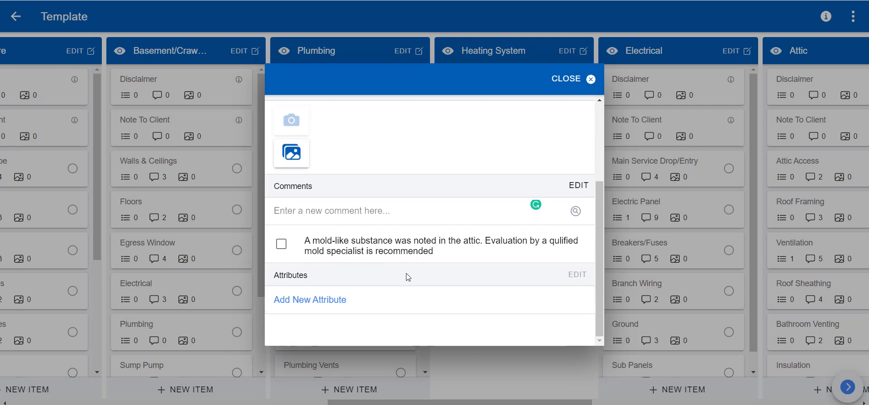
Step: Create a Number attribute 'Heating Unit Age' with unit Years and enter the value 20
click(318, 300)
scroll(470, 253, down, 3)
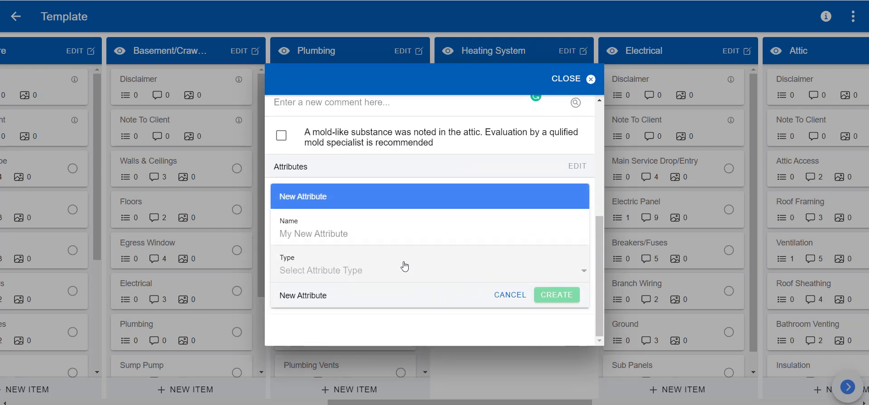
click(337, 239)
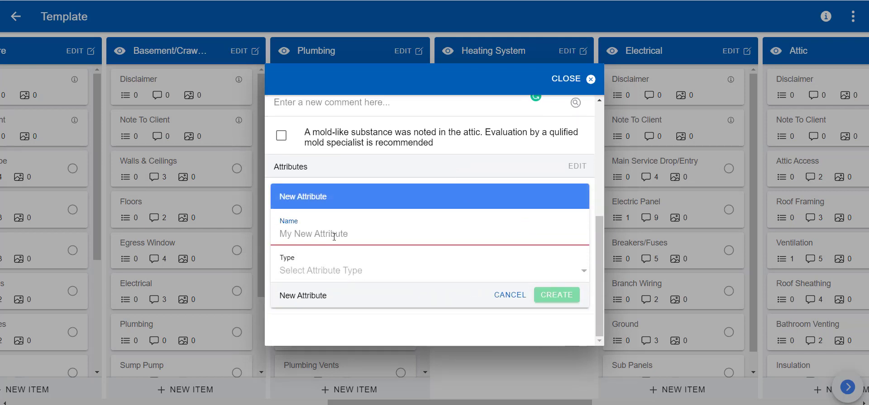
text(Heatin)
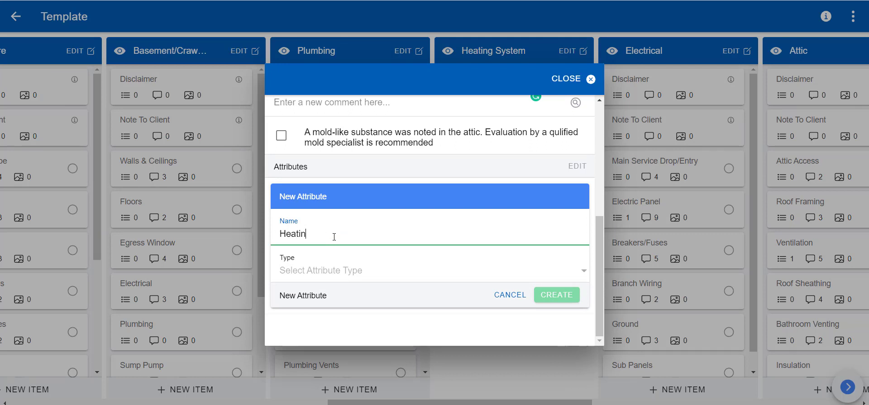
text(g Unit Age)
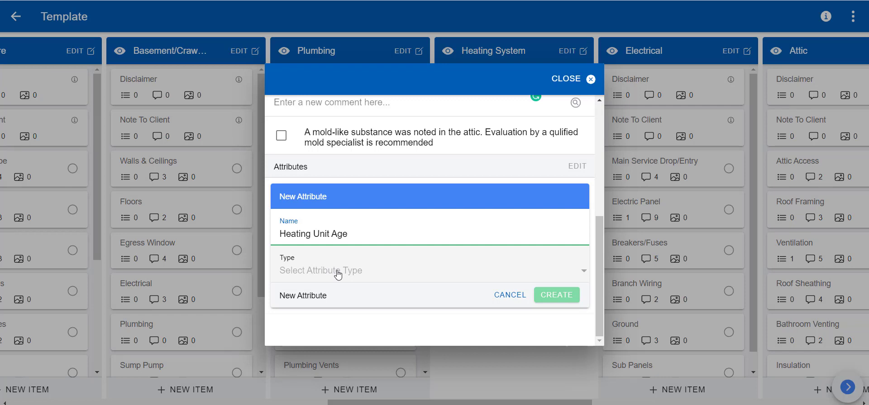
click(359, 272)
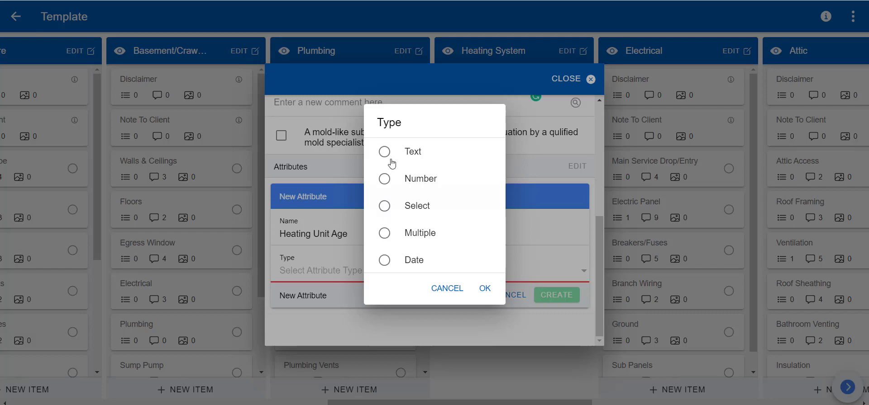
click(386, 180)
click(486, 290)
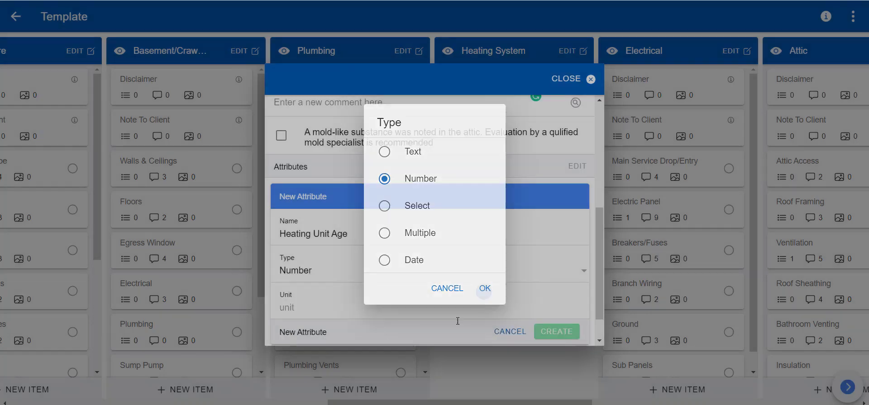
scroll(386, 285, down, 1)
click(346, 275)
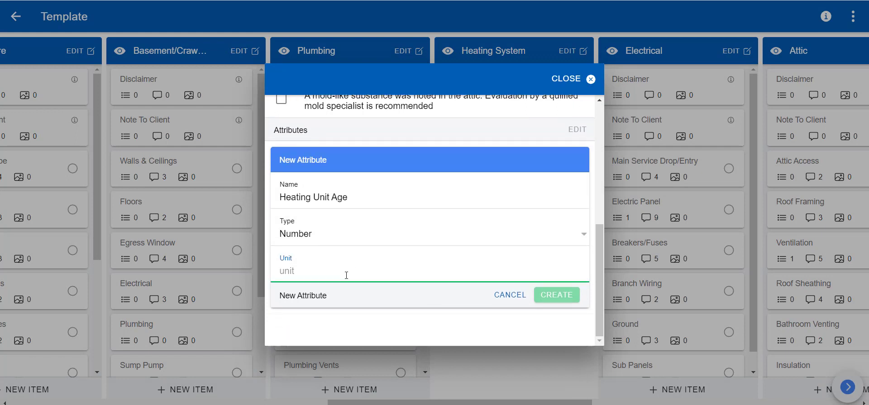
text(Years)
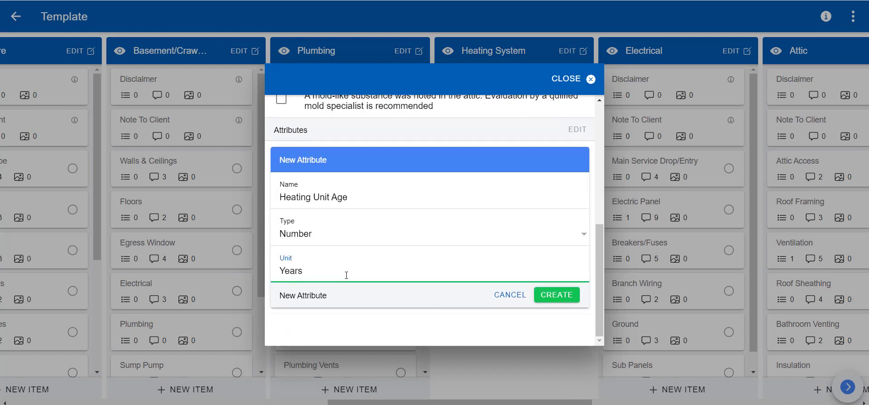
click(543, 298)
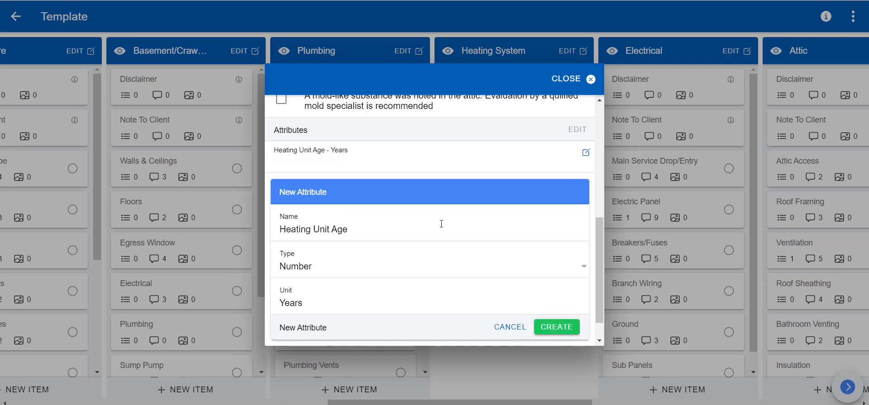
click(358, 276)
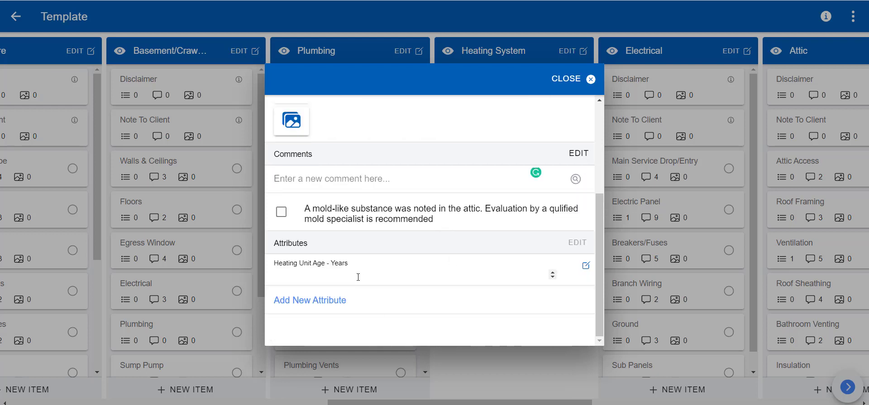
text(20)
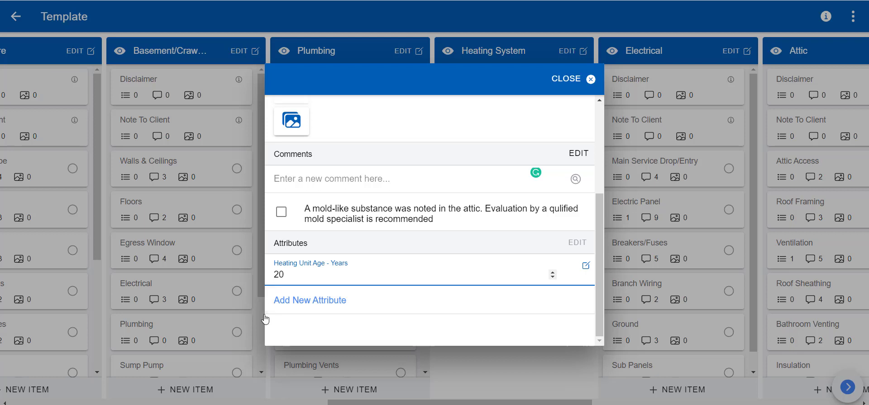
Step: Start a second attribute named Example and make it a Select list
click(325, 302)
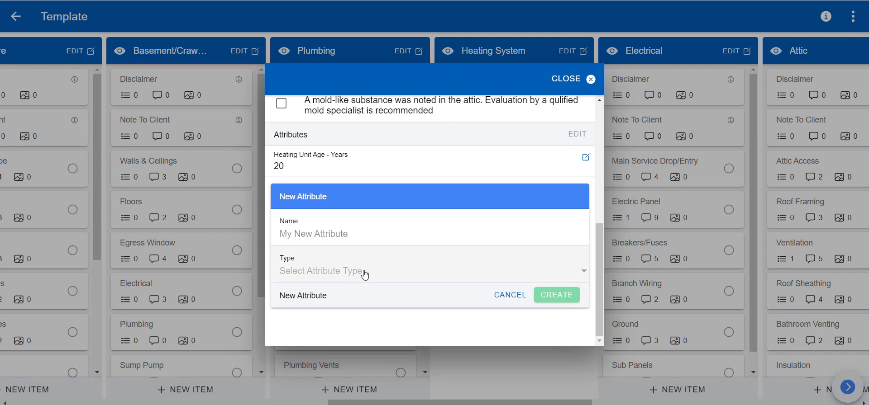
click(352, 238)
text(Example)
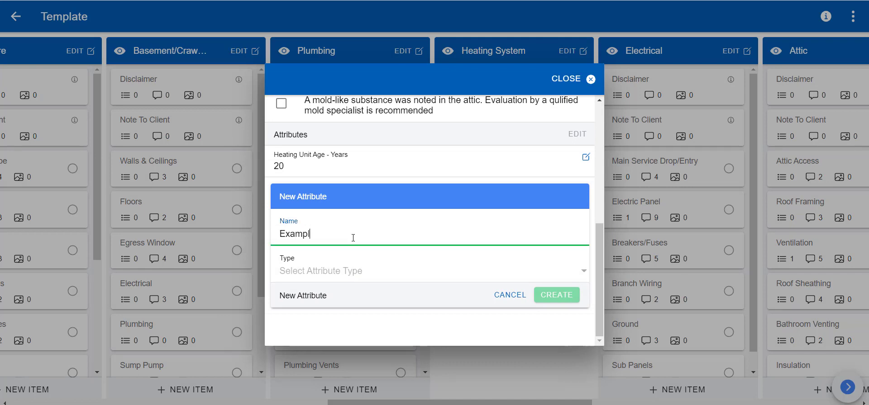
click(354, 272)
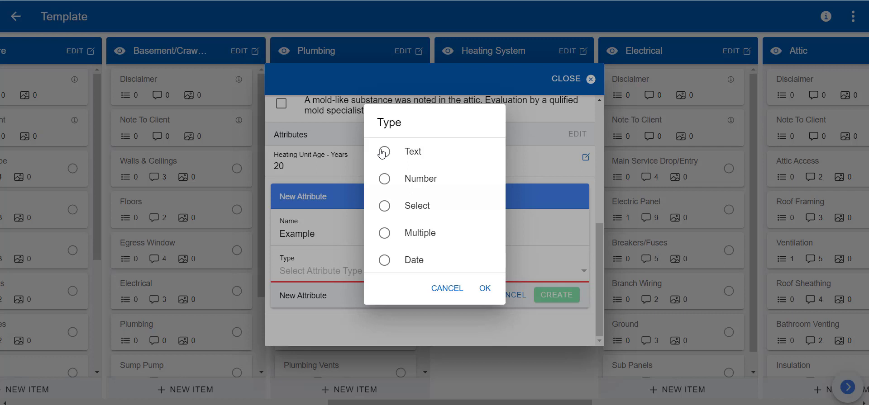
click(385, 208)
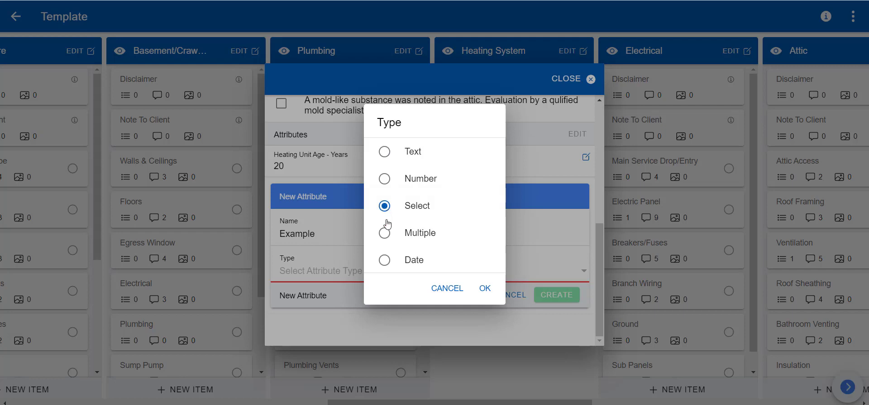
click(484, 295)
scroll(332, 312, down, 1)
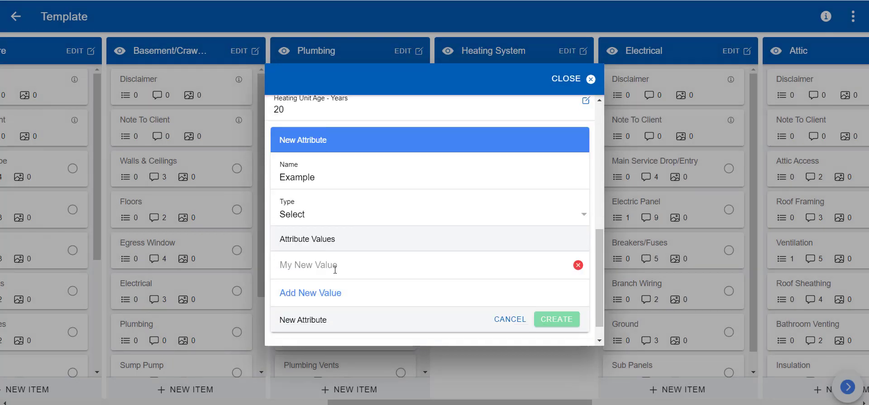
Step: Give the Example attribute the options Boiler and Forced Air and create it
click(330, 294)
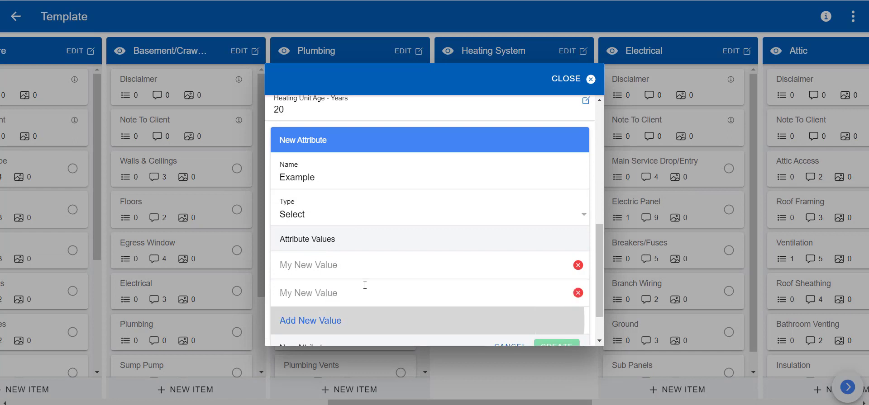
click(341, 270)
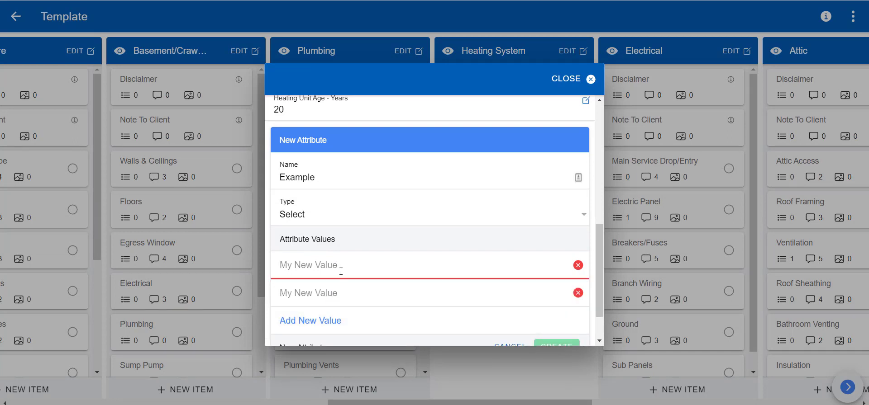
text(Boiler)
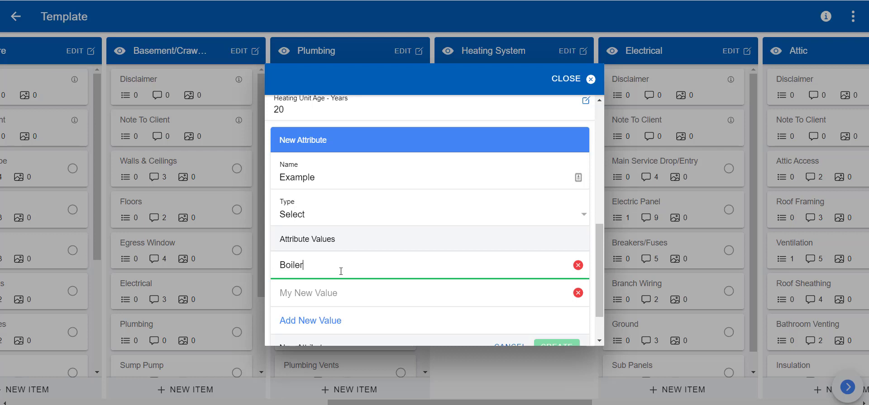
click(331, 292)
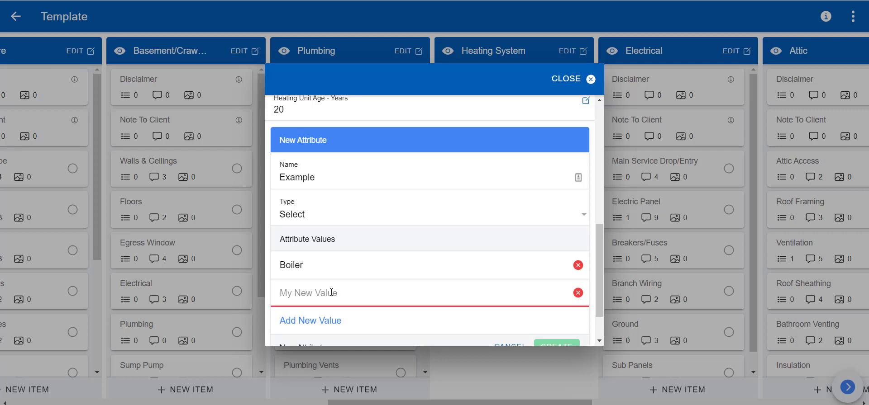
text(Force)
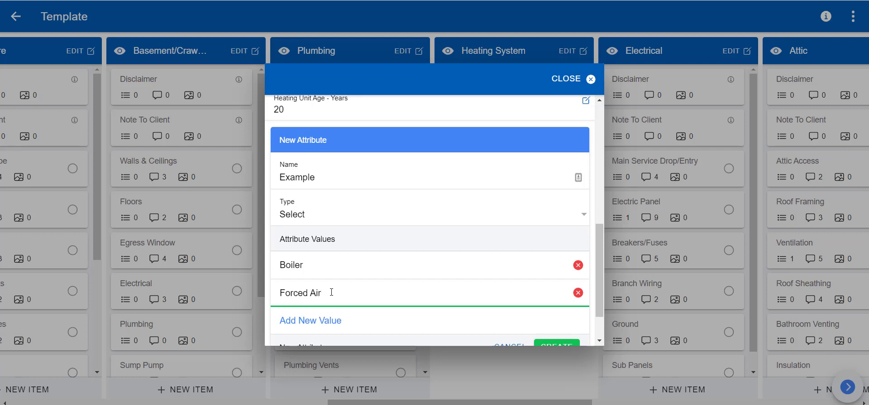
text(d Air)
scroll(334, 324, down, 1)
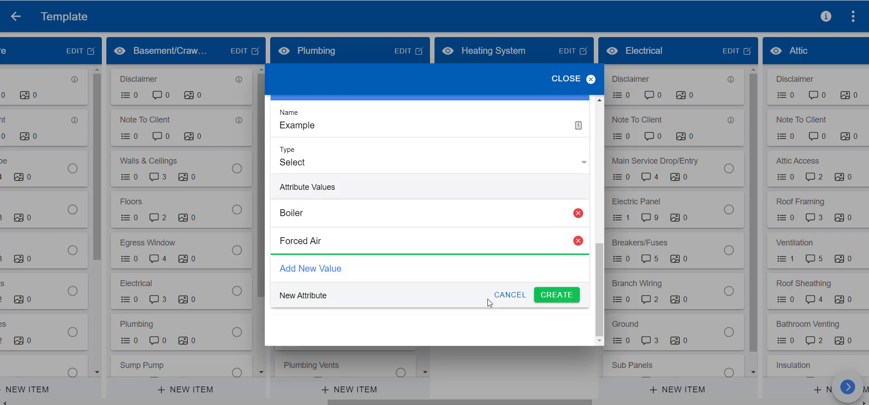
click(551, 295)
Step: Set the Example attribute's value to Boiler
scroll(410, 270, down, 1)
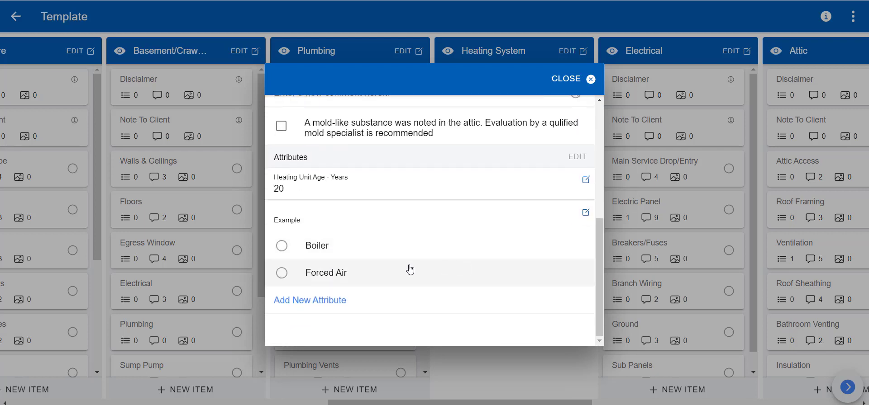
scroll(355, 248, up, 1)
scroll(283, 286, down, 1)
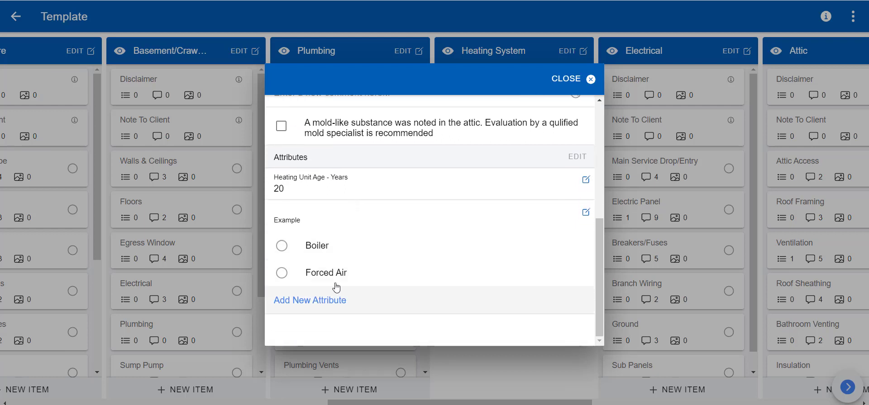
click(282, 246)
click(282, 272)
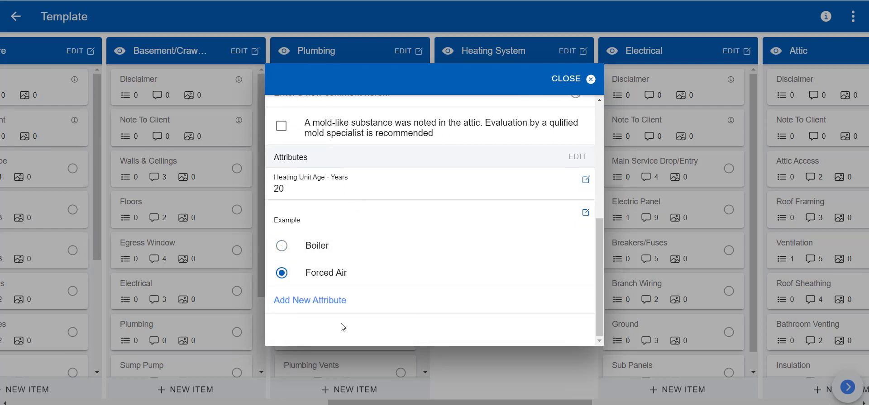
click(281, 245)
click(281, 273)
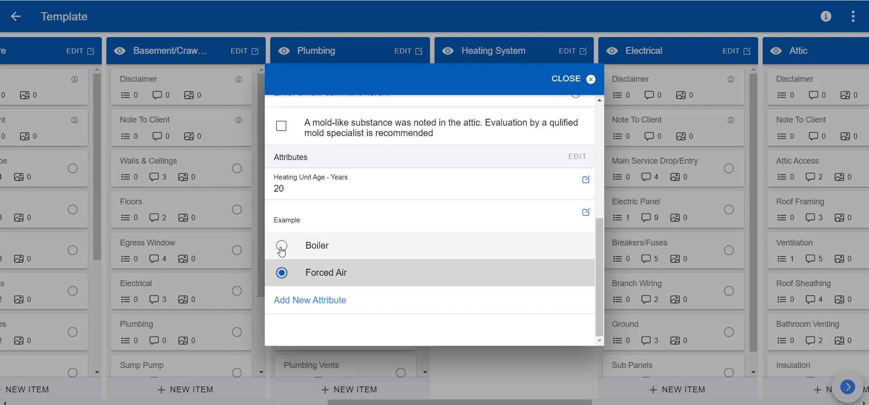
click(281, 247)
Step: Enter another attribute named Example and close the attribute dialog
click(305, 301)
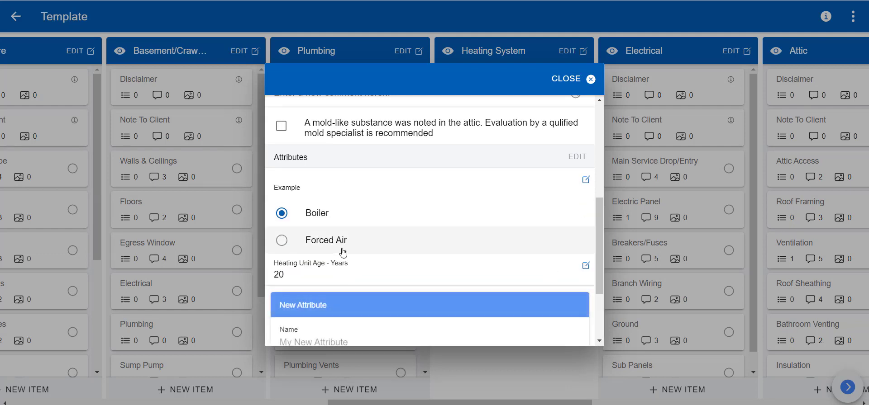
scroll(343, 252, down, 3)
click(333, 233)
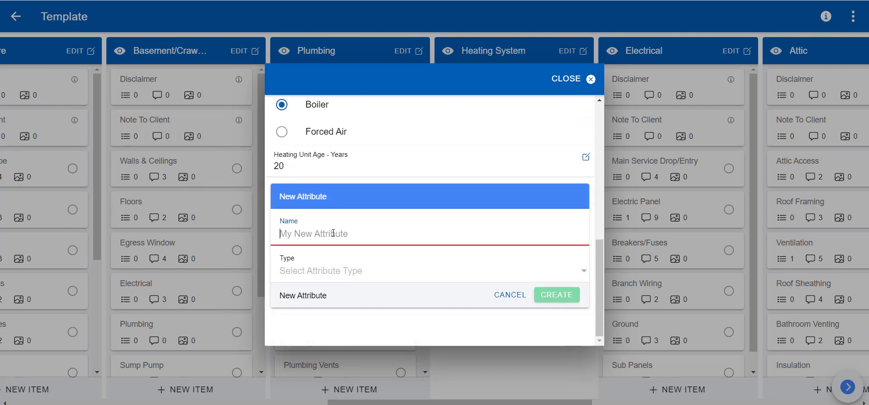
text(Example)
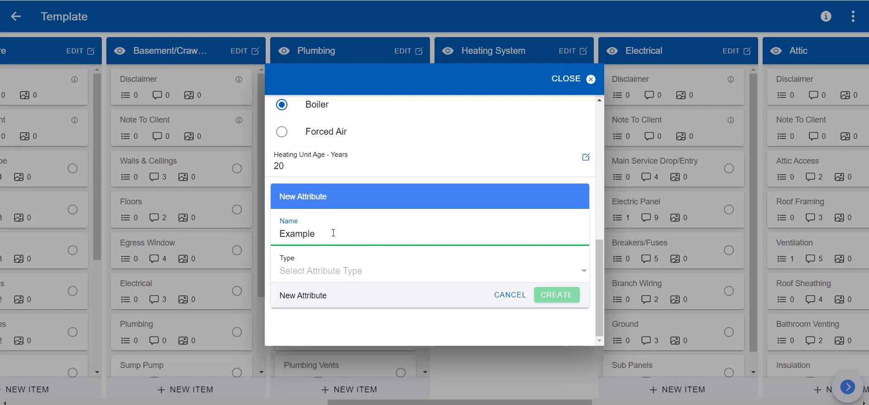
key(Return)
click(569, 80)
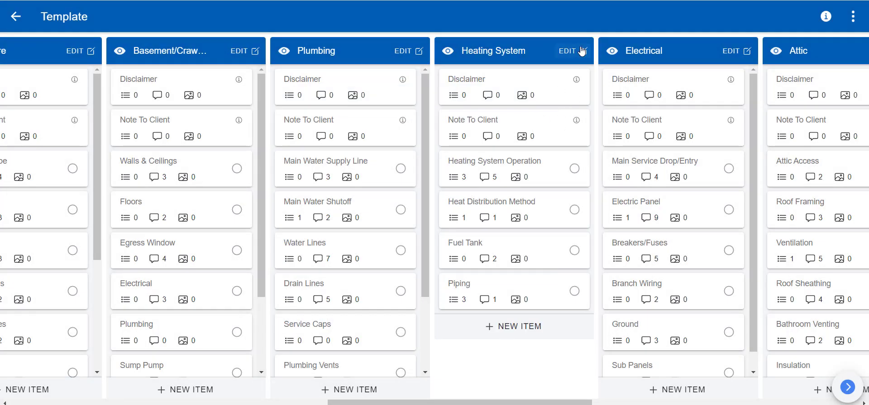
Step: Delete the Piping item from the Heating System section
click(583, 50)
click(451, 293)
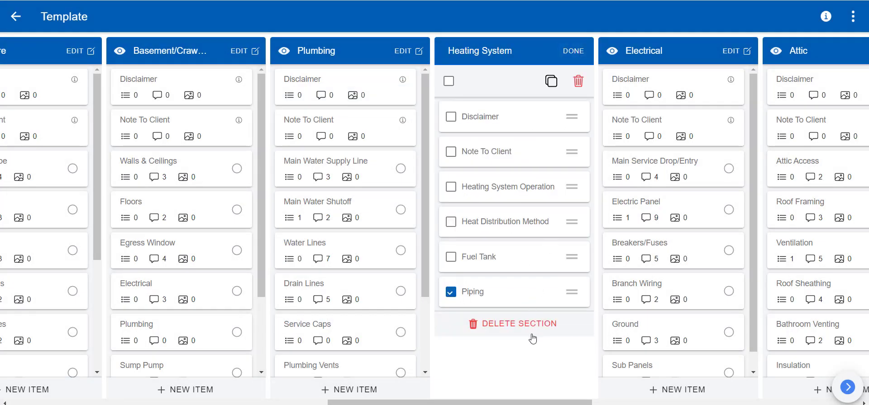
click(583, 86)
click(487, 236)
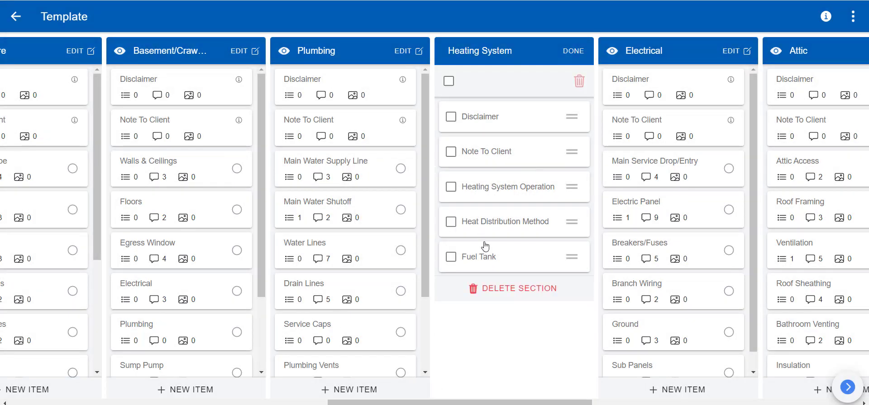
click(573, 52)
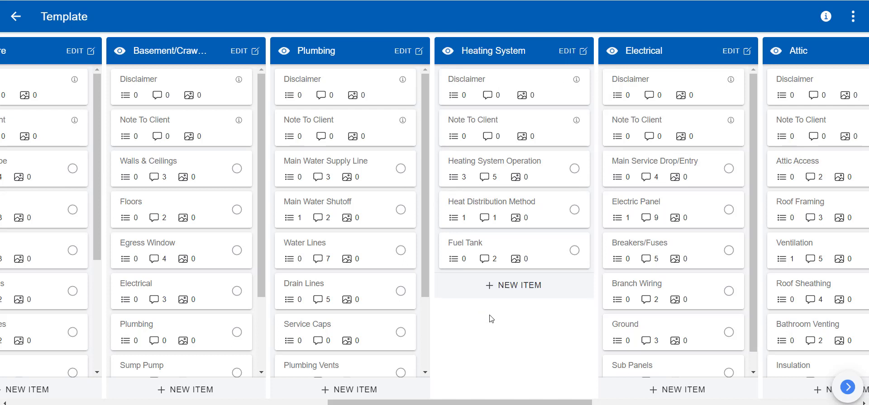
Step: Add a new section named Test at the end of the board
drag(465, 402, 718, 397)
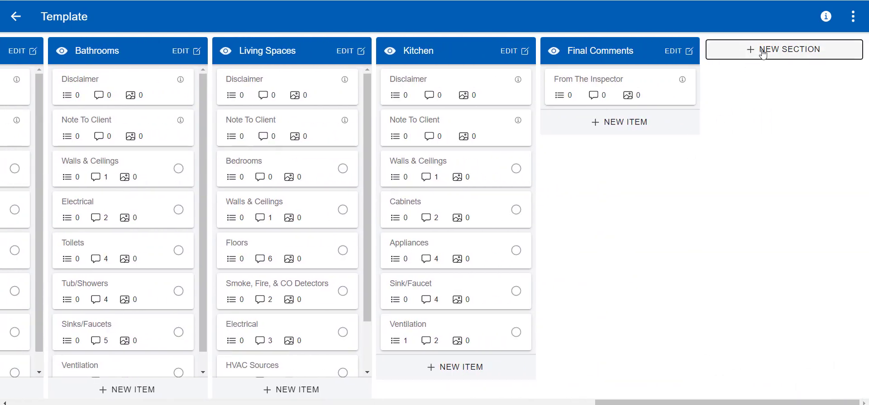
click(759, 54)
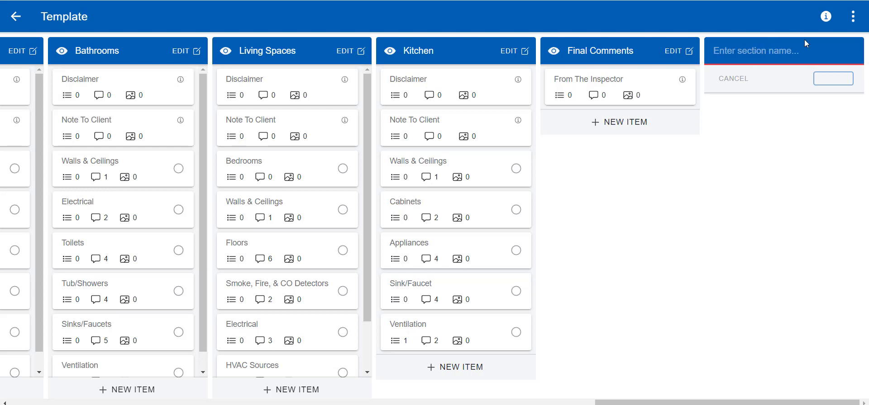
text(Test)
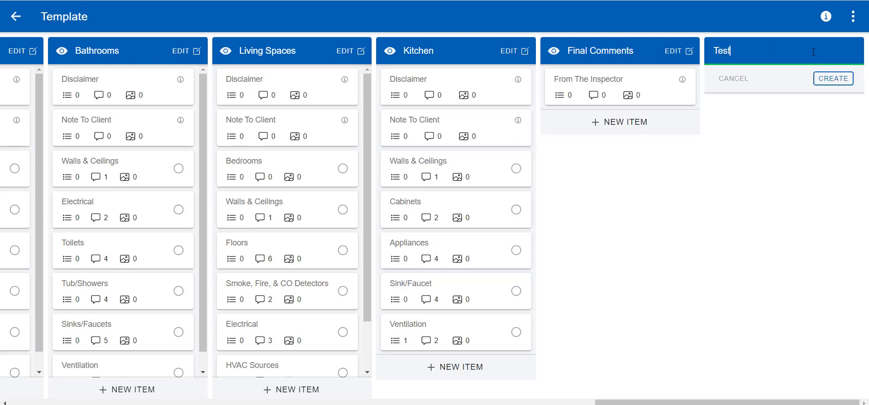
click(830, 76)
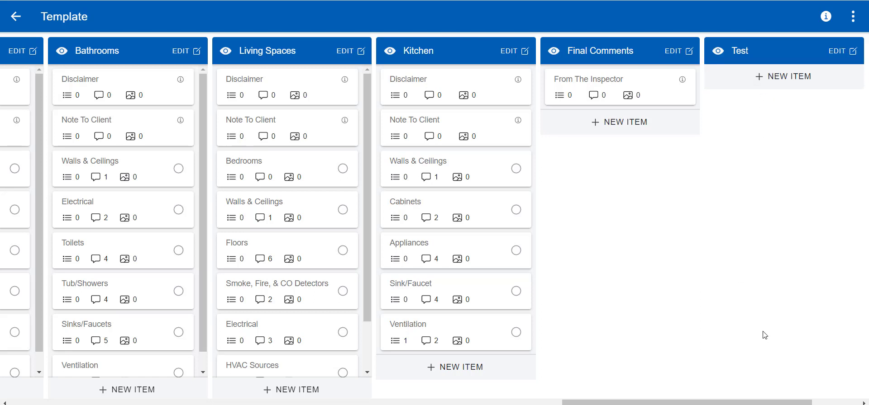
Step: Delete the Test section
click(835, 54)
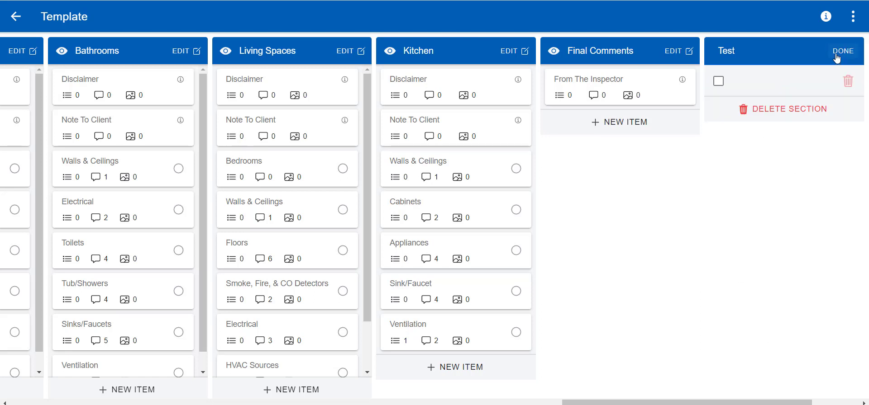
click(833, 115)
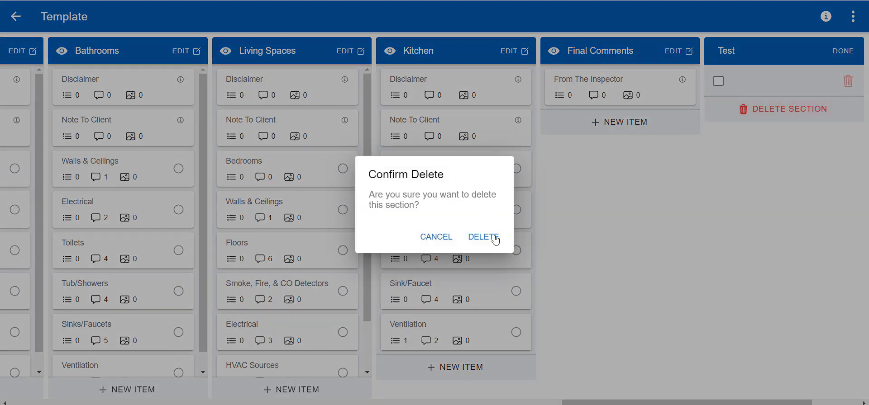
click(495, 238)
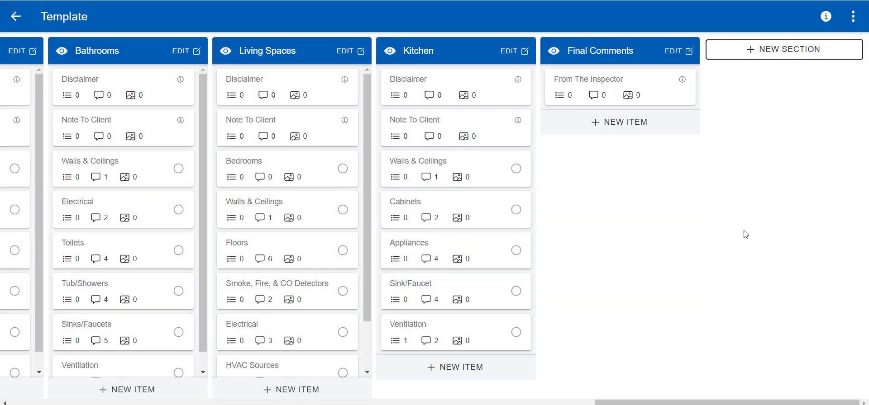
Step: View the section reorder list and close it without changes
click(852, 18)
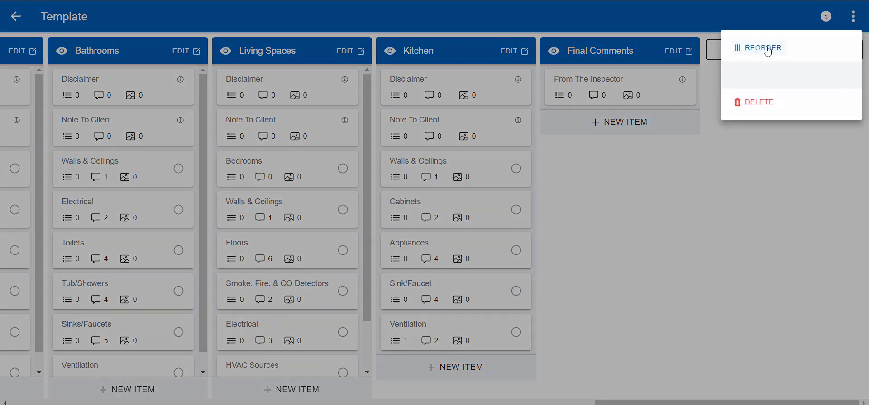
click(762, 48)
scroll(385, 229, down, 4)
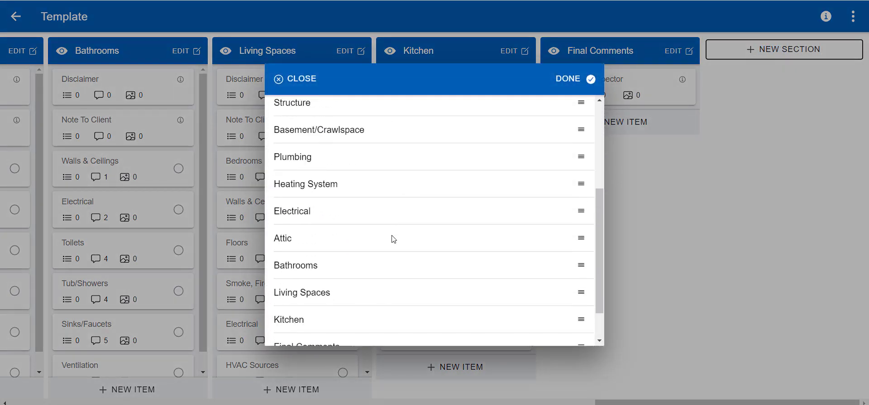
scroll(394, 239, up, 4)
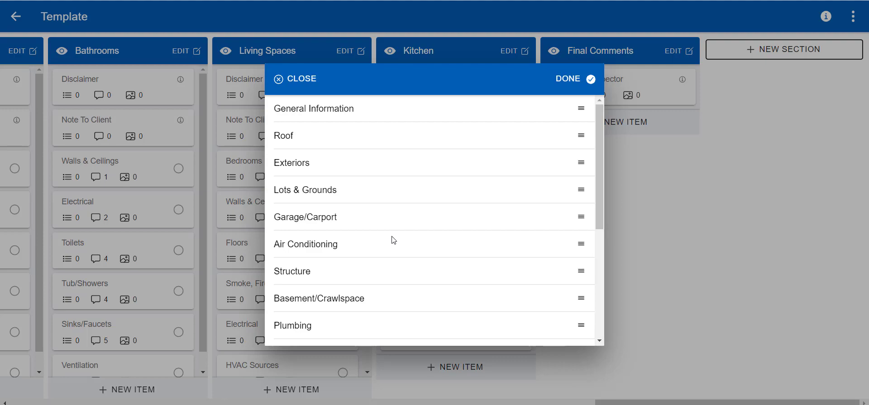
click(304, 82)
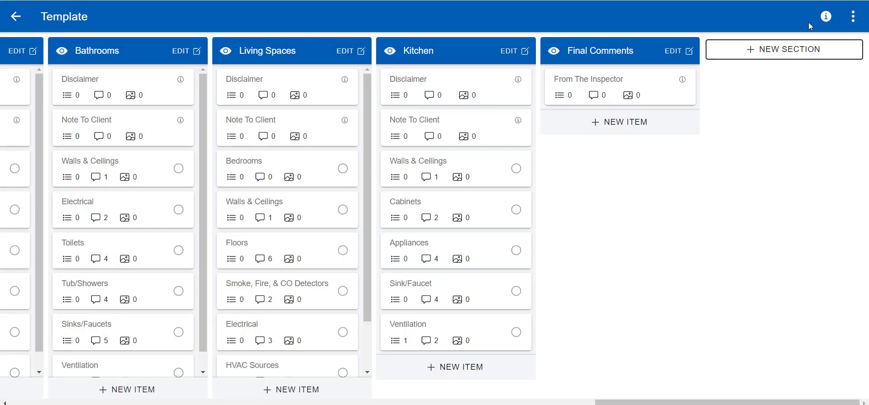
Step: Show the template name and rating details, and close the rating list unchanged
drag(612, 402, 27, 404)
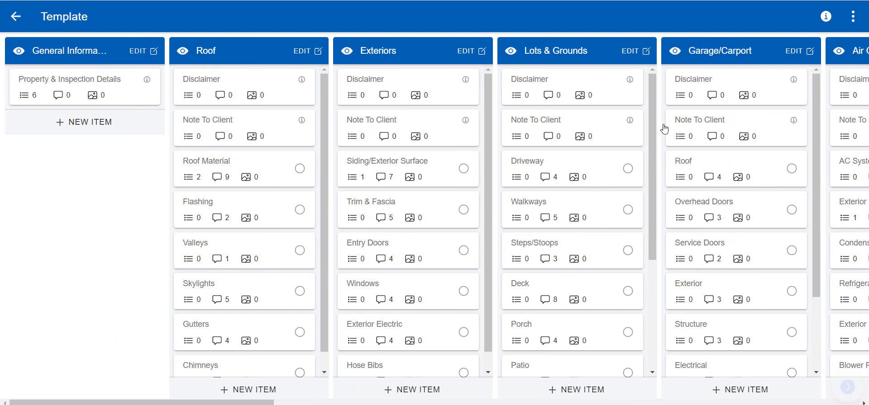
click(826, 17)
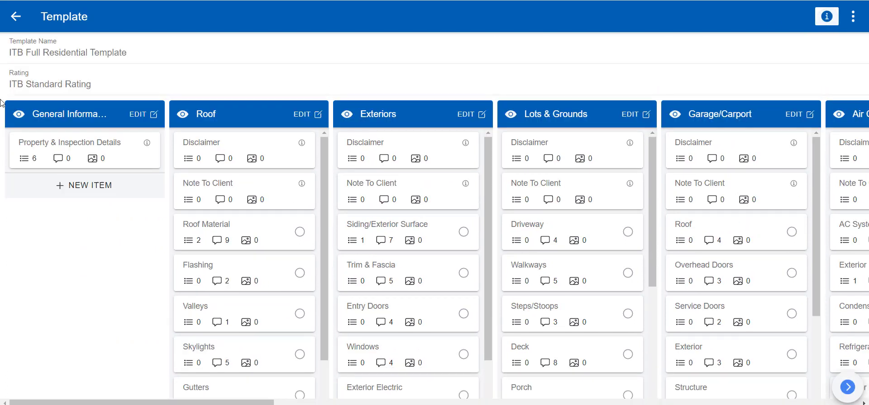
double_click(61, 53)
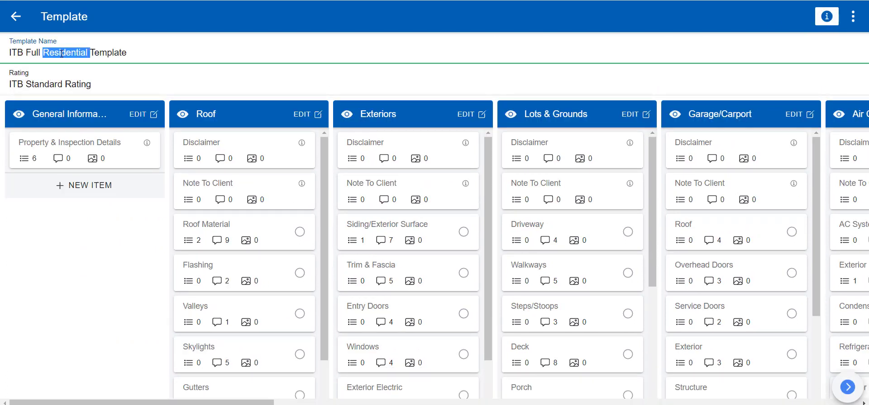
click(74, 85)
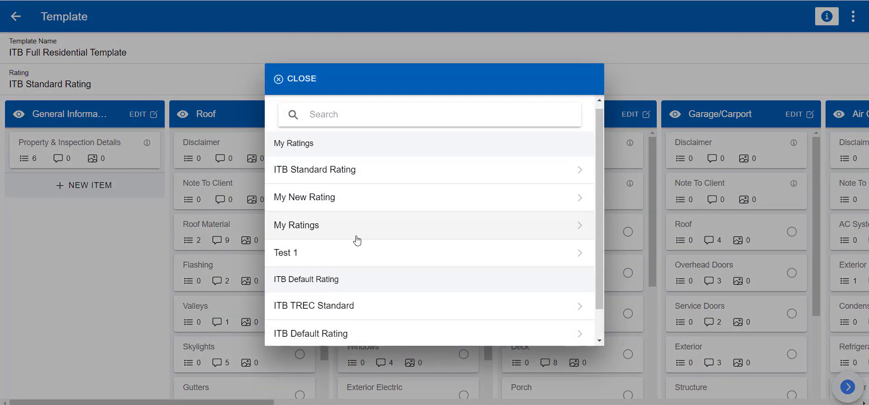
scroll(360, 290, down, 1)
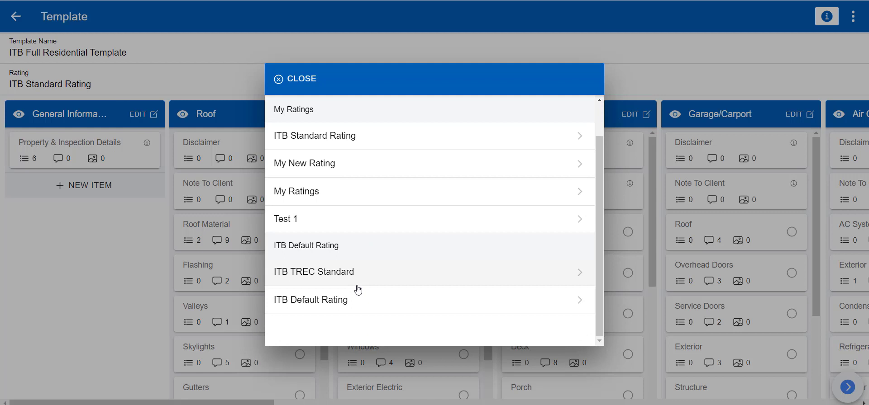
scroll(341, 248, up, 1)
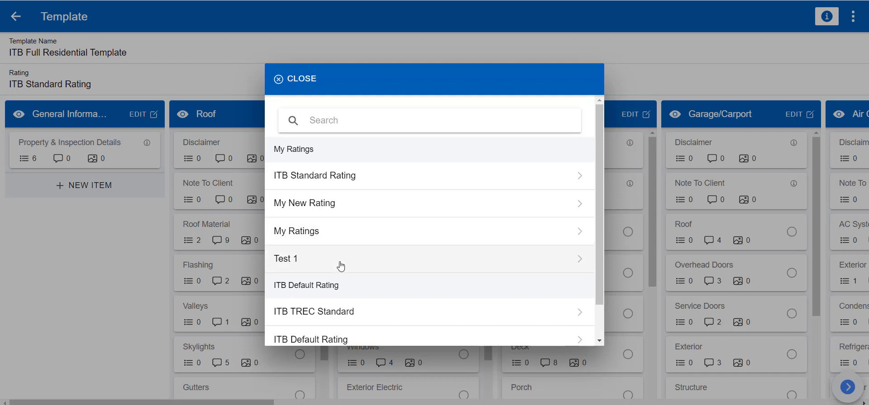
click(296, 79)
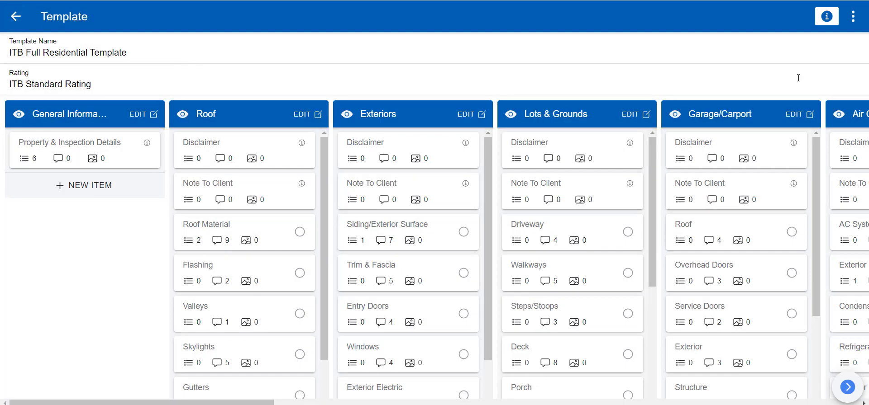
Step: Hide the name and rating details and return to the My Templates and Marketplace Templates page
click(827, 17)
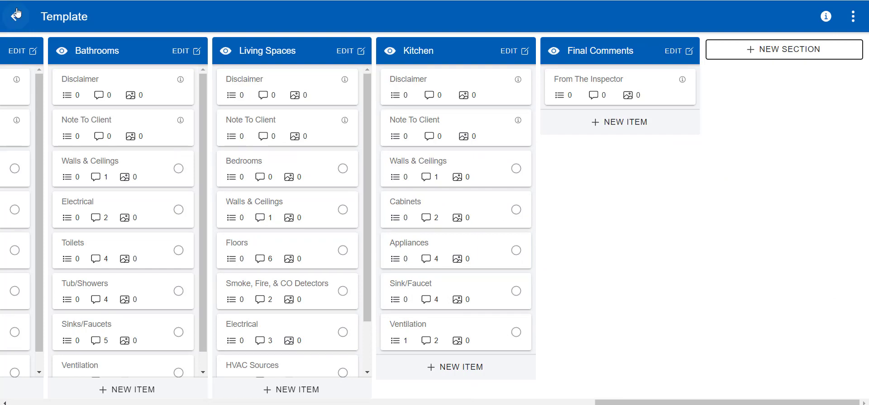
click(240, 402)
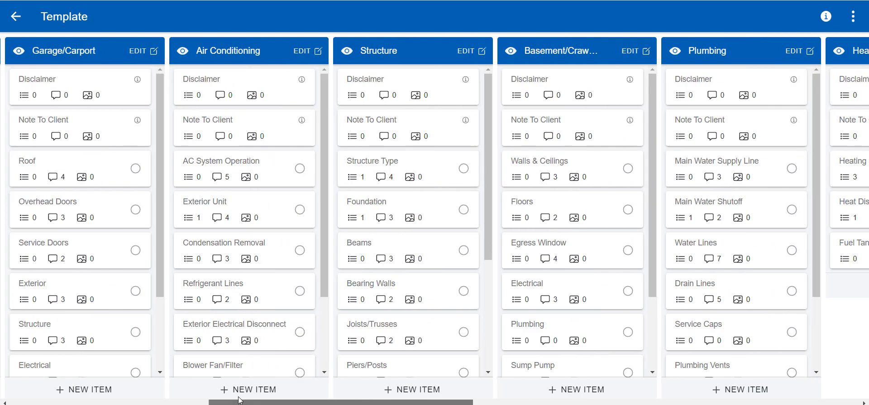
drag(240, 401, 4, 398)
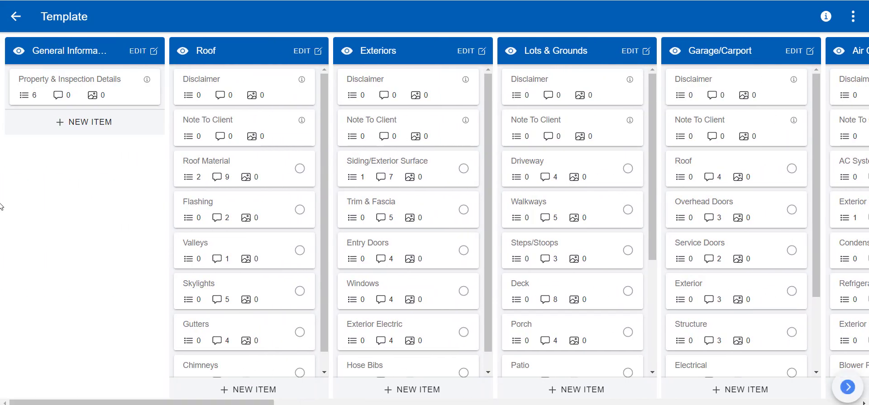
click(20, 17)
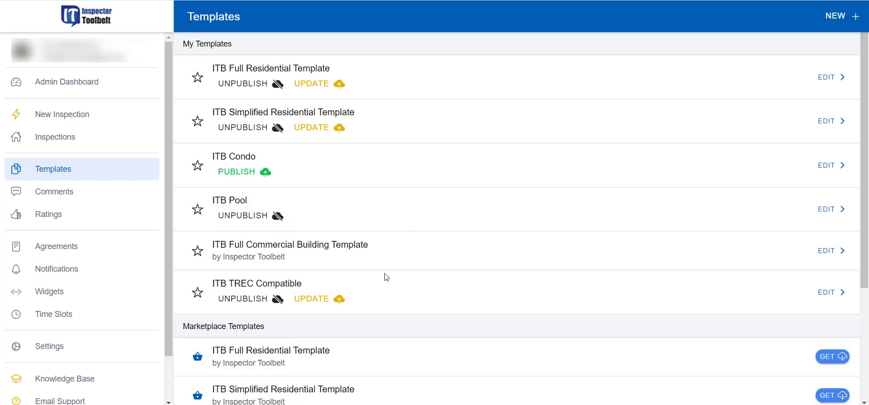
scroll(386, 277, down, 3)
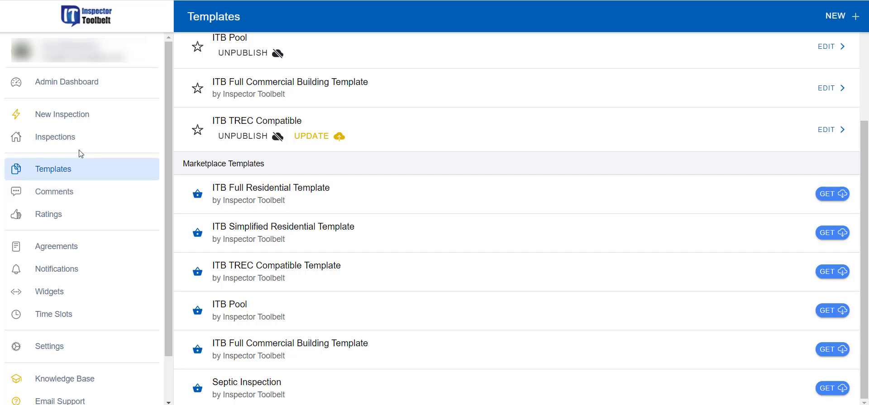
Step: Open the Dec 7 Multi-Family request's Inspections tab, which shows no inspections yet
click(67, 144)
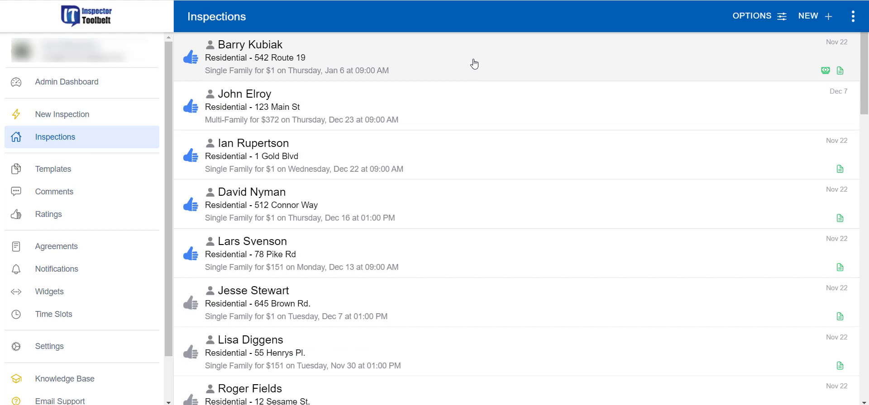
click(474, 64)
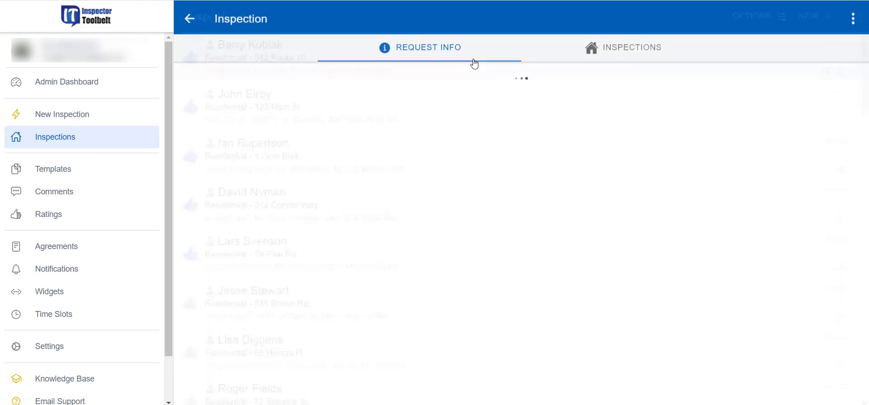
click(619, 53)
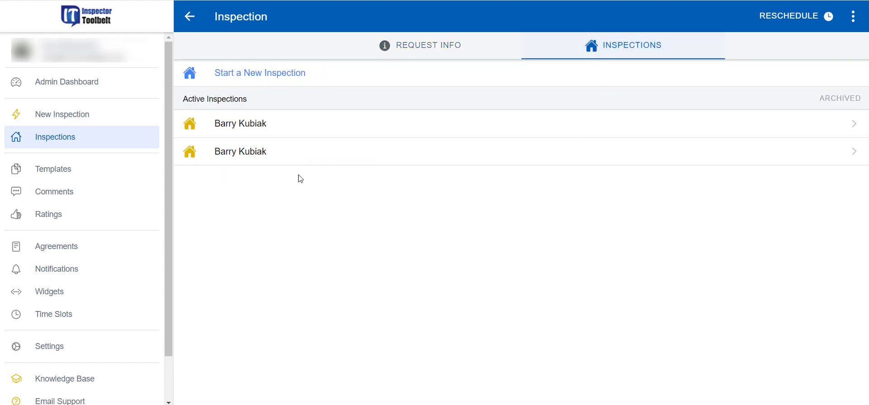
click(190, 18)
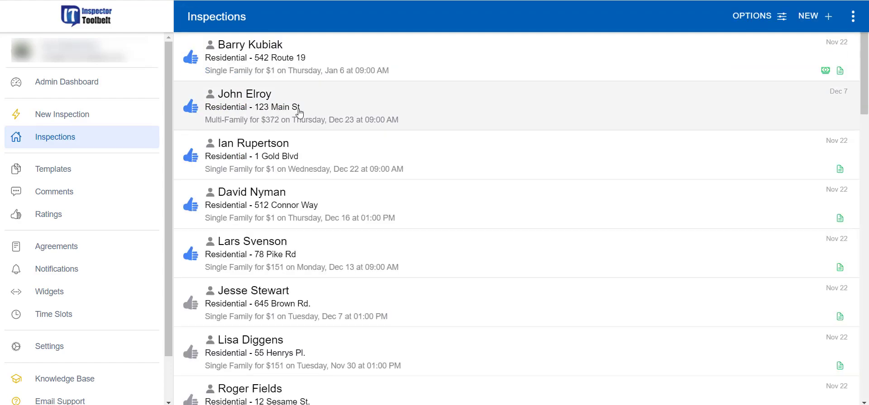
click(416, 114)
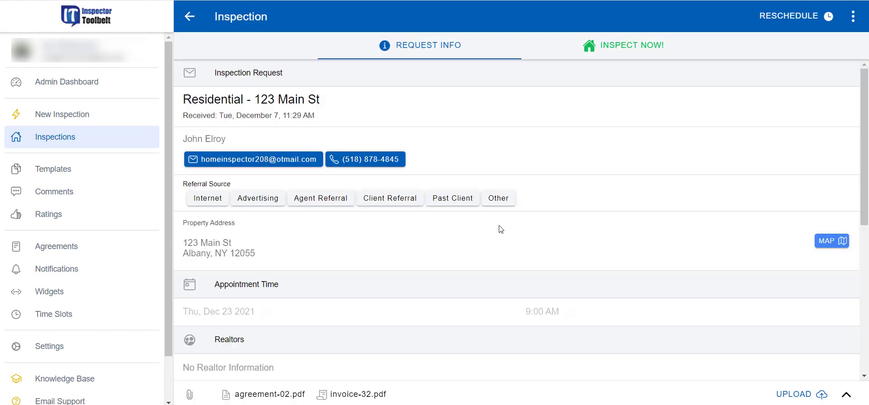
click(634, 48)
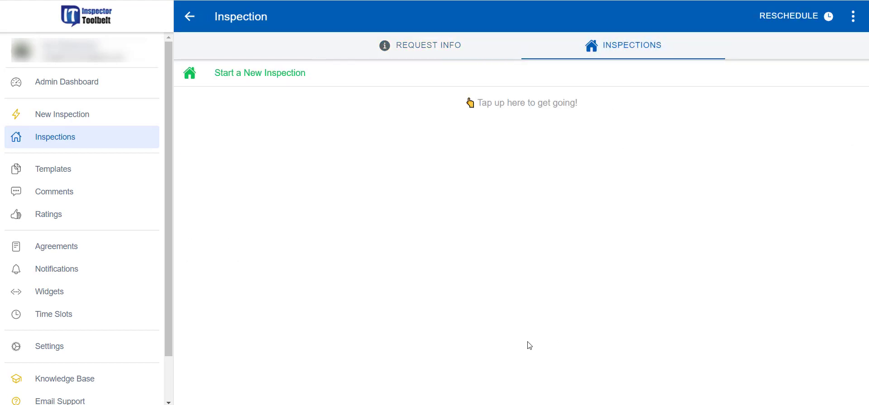
Step: Create a new inspection for this request from the ITB Full Residential Template
click(270, 74)
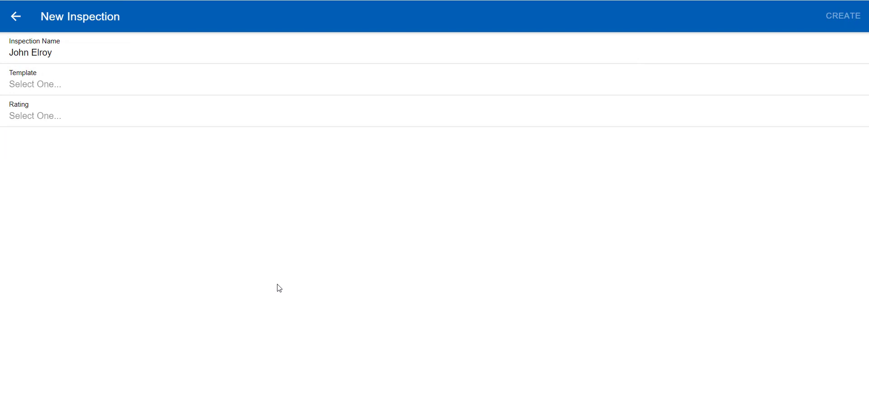
click(59, 77)
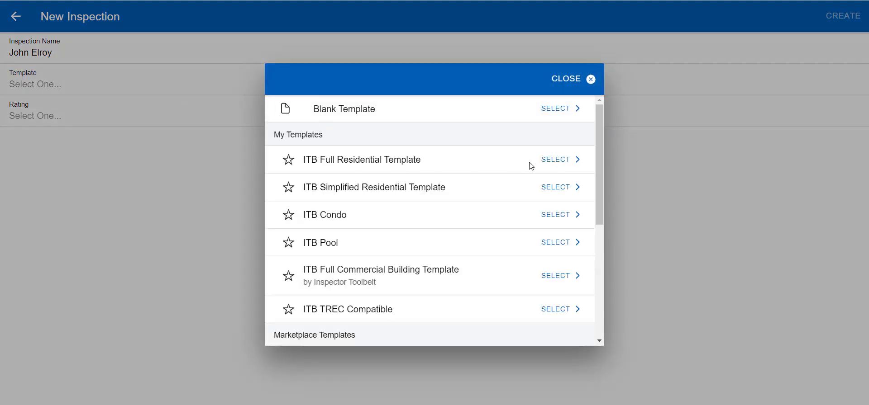
click(554, 166)
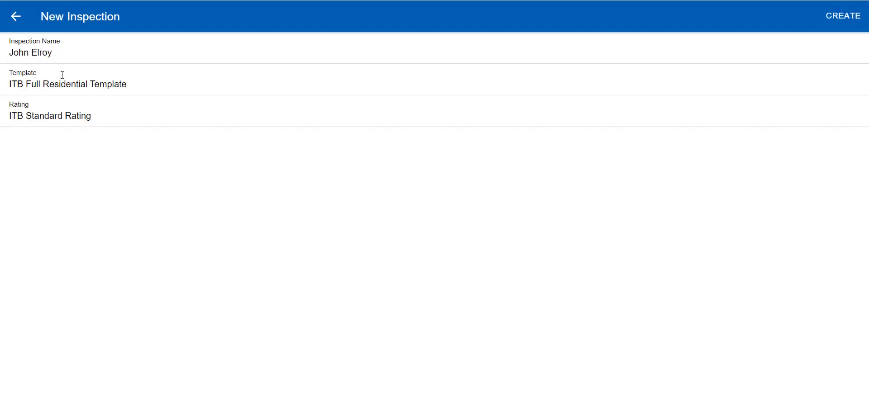
click(842, 15)
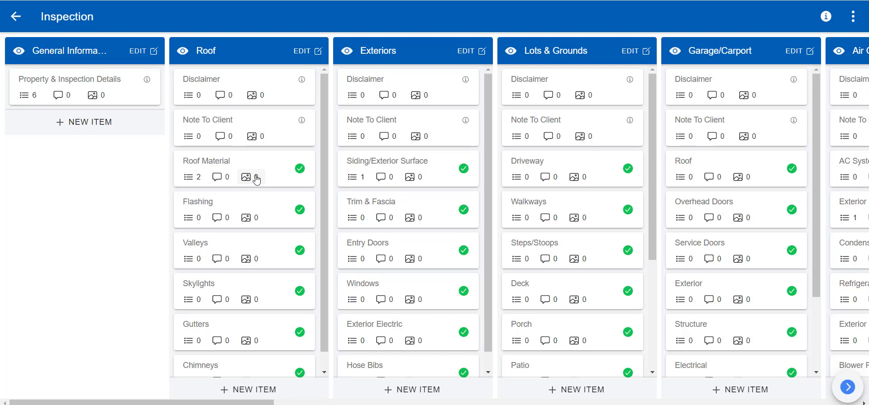
scroll(421, 196, down, 1)
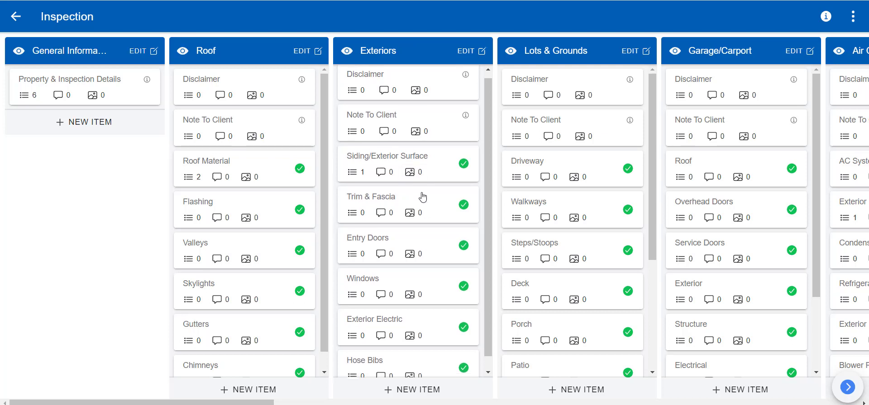
scroll(444, 318, up, 1)
scroll(292, 269, down, 1)
scroll(292, 270, up, 1)
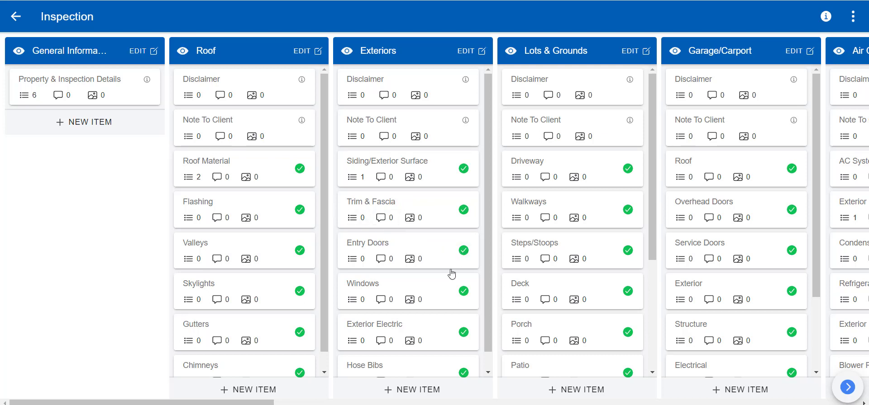
Step: Rate Roof Material D and upload photos DSCF0439 through DSCF0441
click(238, 166)
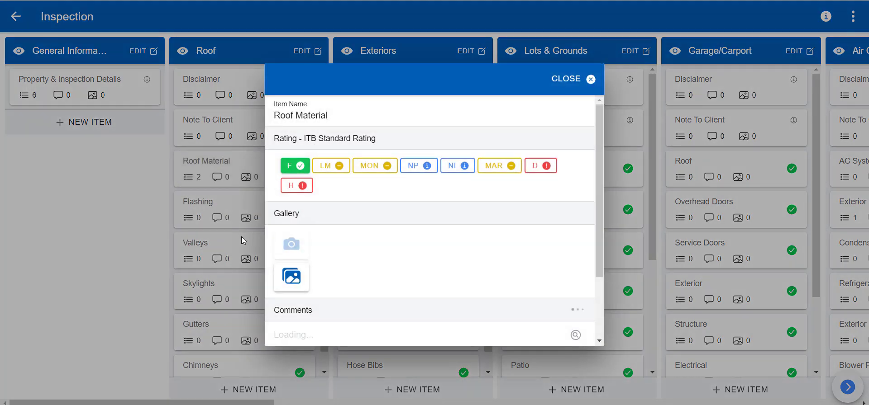
click(547, 166)
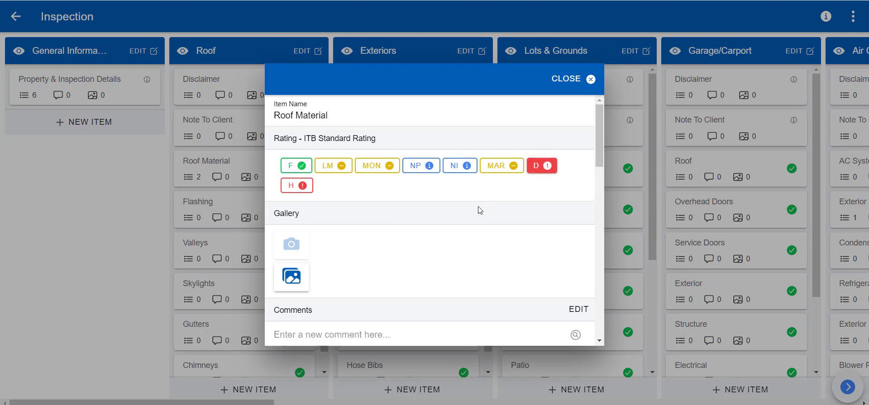
scroll(471, 223, down, 1)
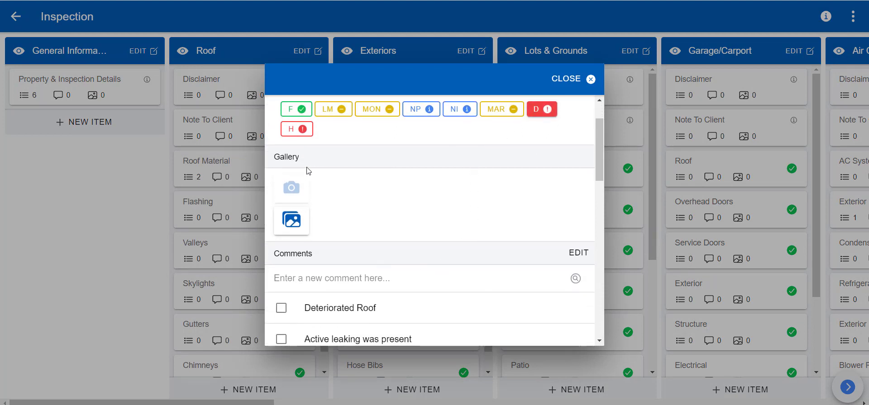
click(299, 231)
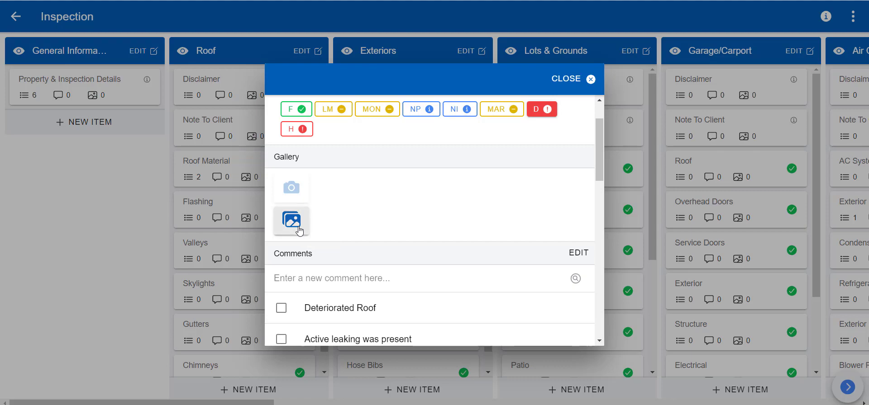
scroll(475, 261, down, 10)
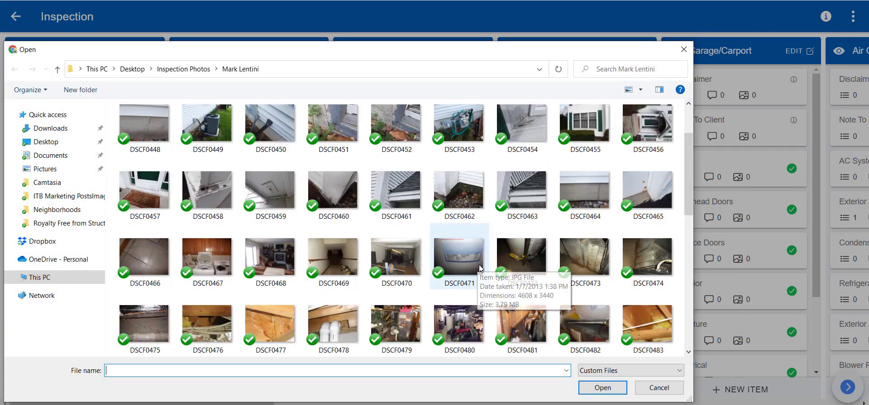
scroll(470, 276, up, 10)
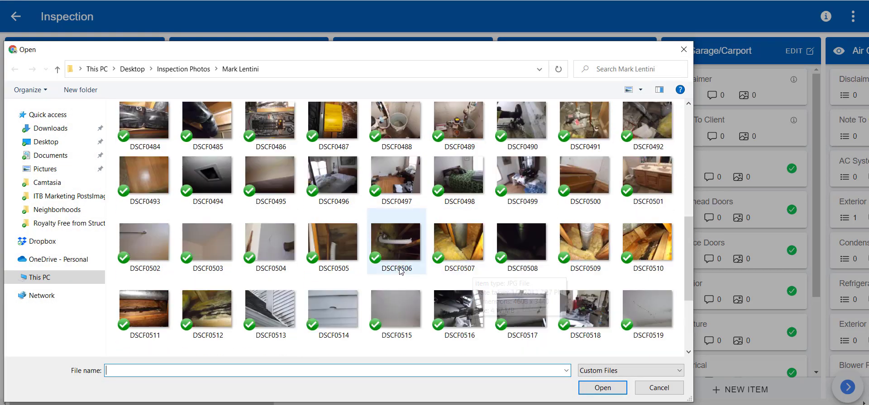
drag(113, 134, 255, 140)
click(602, 388)
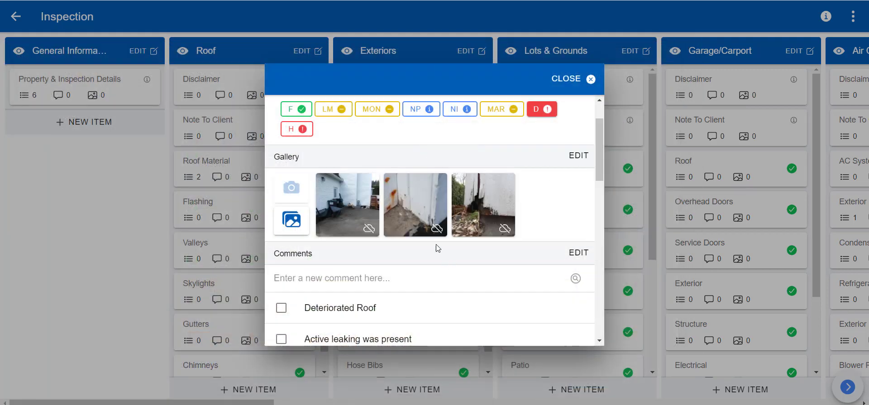
Step: Draw an arrow toward the electric meter on one photo and save it
click(364, 209)
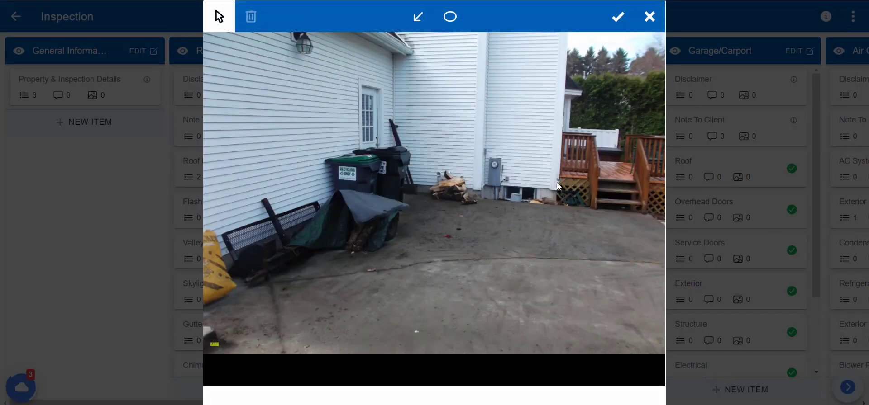
click(418, 16)
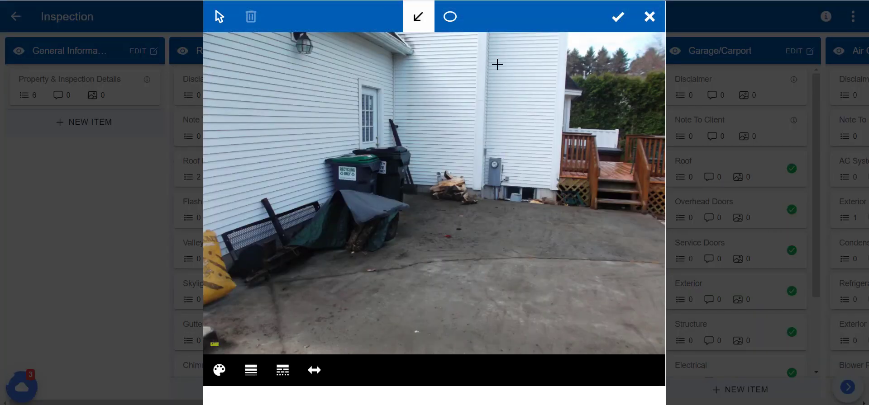
drag(497, 69, 495, 153)
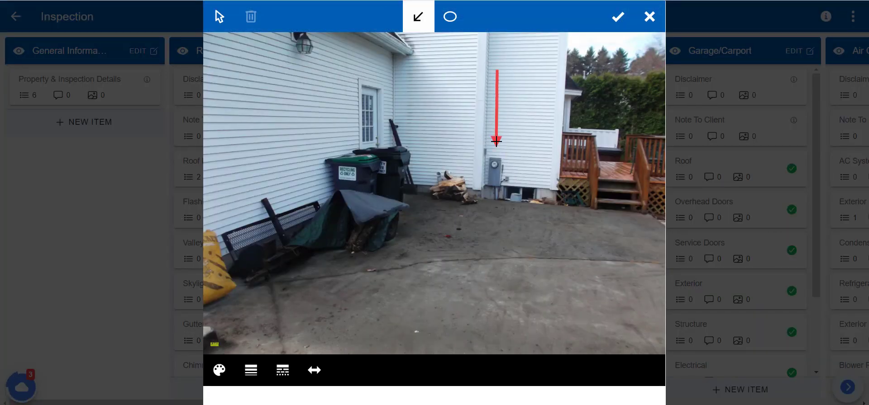
click(619, 17)
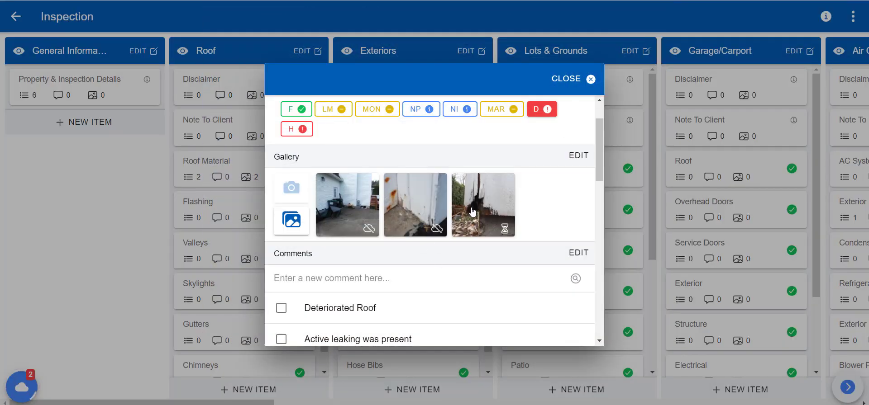
Step: Add the Deteriorated Roof, active leaking and roofing contractor comments, then close Roof Material
scroll(442, 272, down, 1)
scroll(442, 272, down, 3)
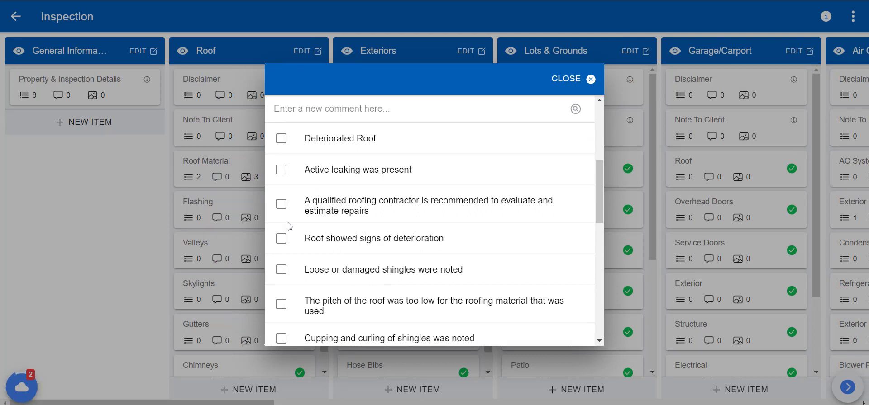
click(281, 140)
click(280, 170)
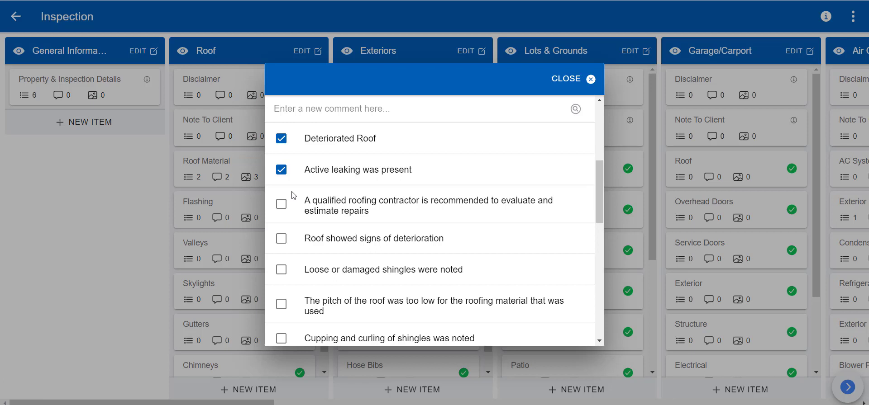
click(280, 205)
click(576, 85)
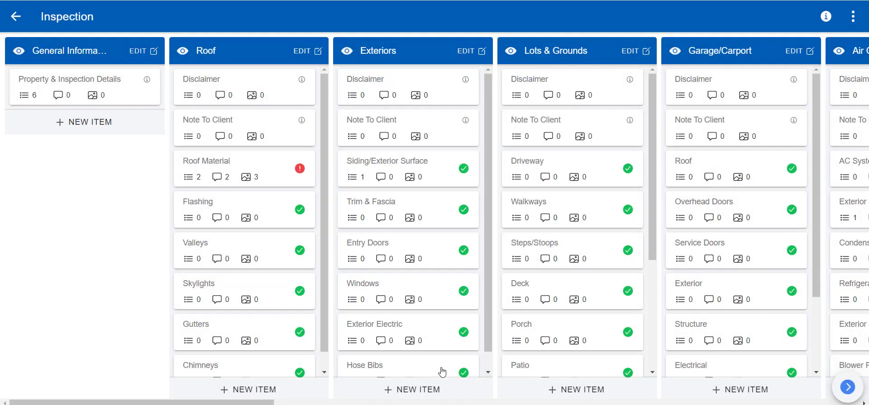
Step: Rate Flashing LM and add the comment 'Custom comment'
click(251, 210)
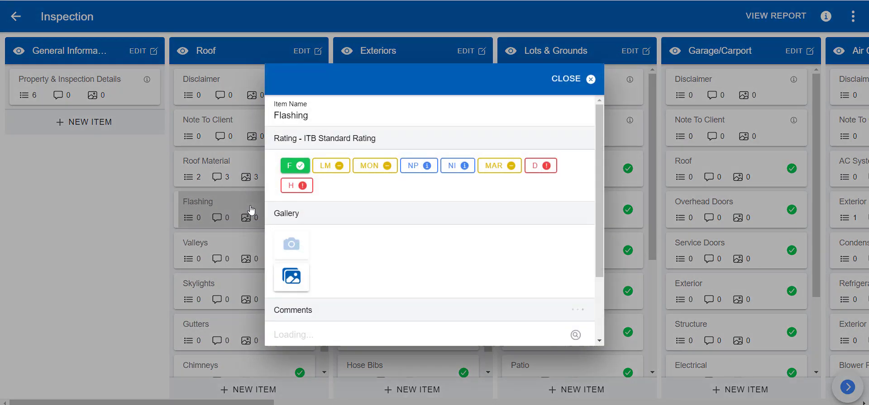
click(333, 166)
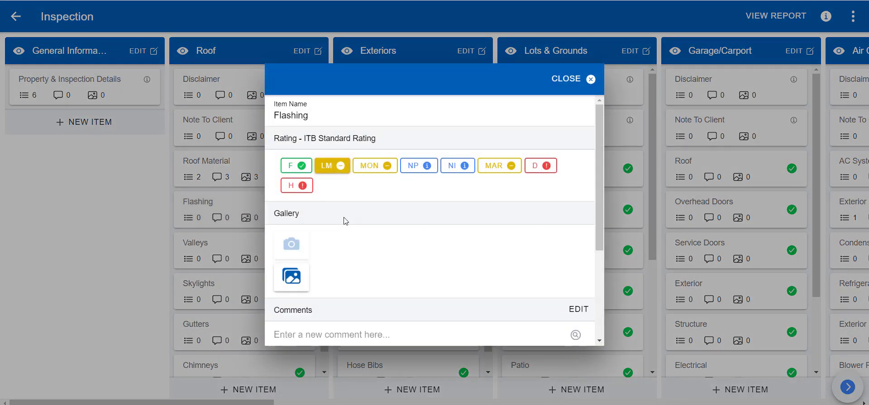
scroll(346, 221, down, 4)
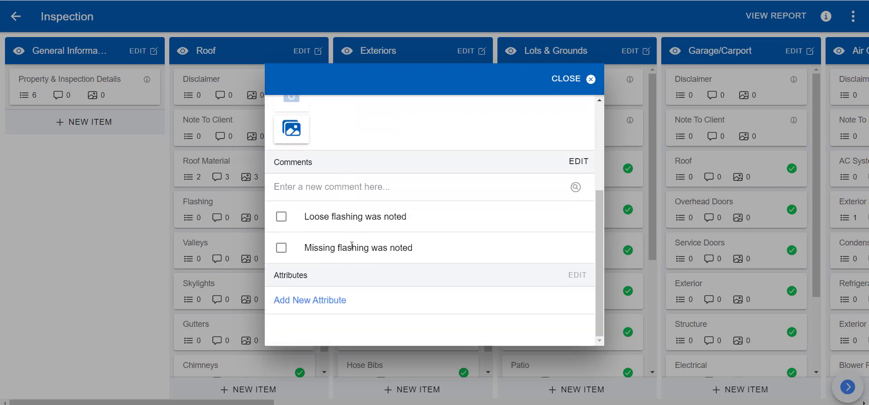
click(340, 184)
text(C)
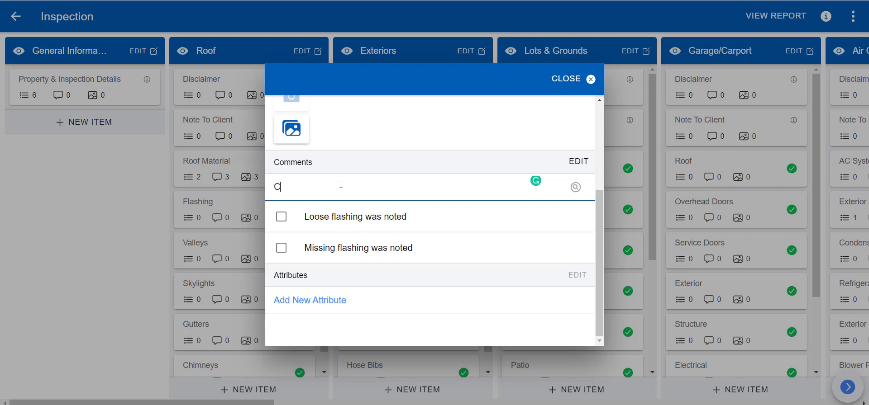
text(ustom comment)
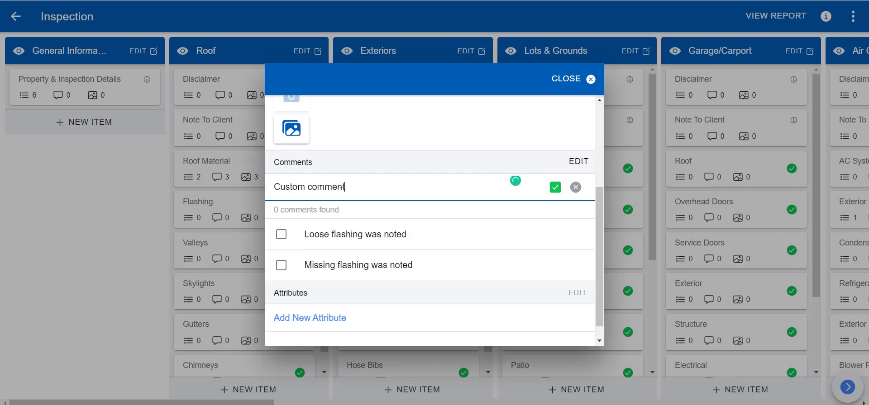
click(555, 187)
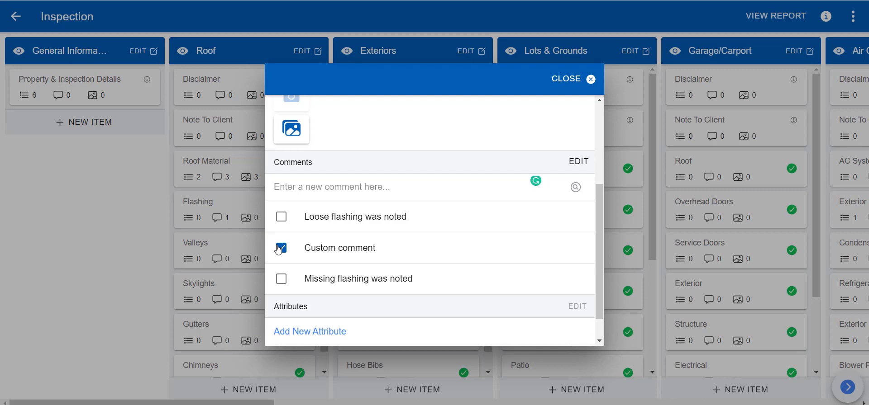
Step: Search 'mold', add the attic mold comment, and close Flashing
click(348, 187)
text(mold)
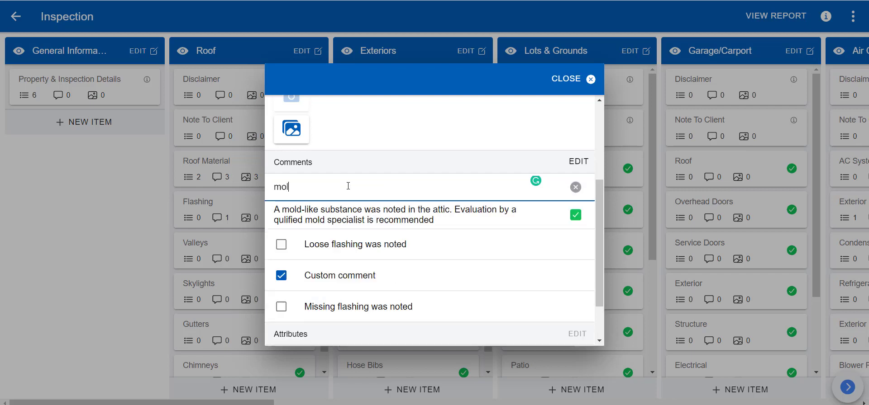
click(359, 214)
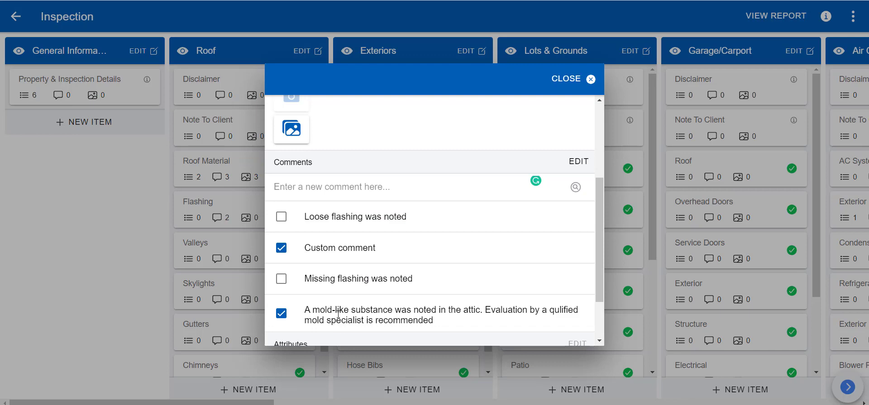
click(570, 81)
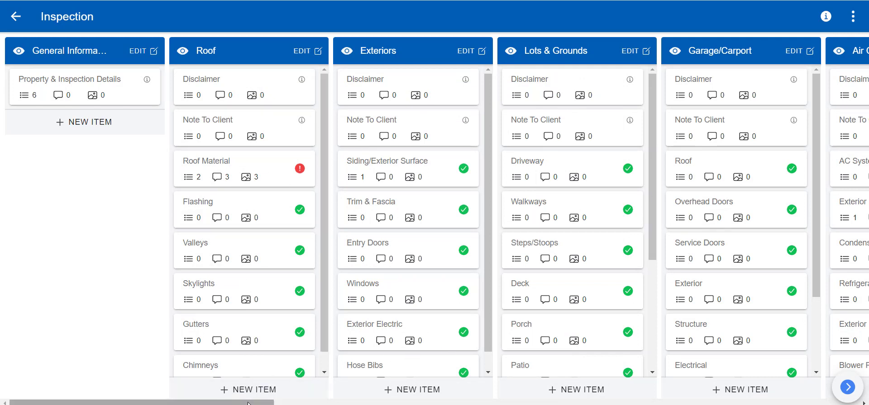
Step: Set photo DSCF0472 as the inspection's cover image
mouse_move(208, 403)
mouse_down()
mouse_move(251, 403)
mouse_move(206, 403)
mouse_up()
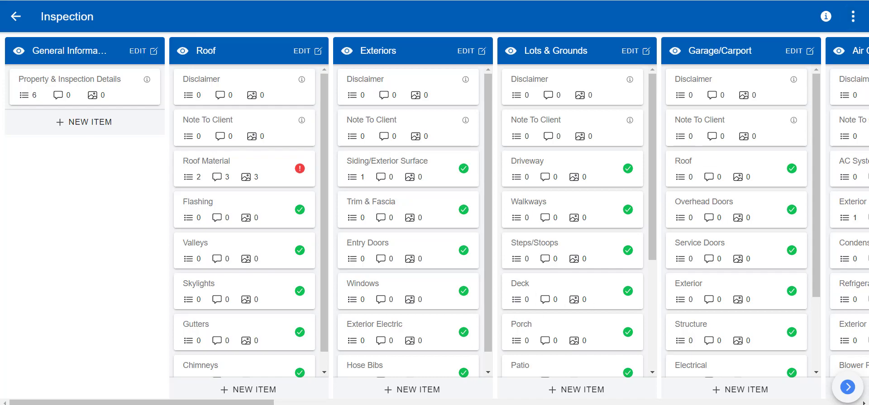
click(585, 400)
drag(584, 398, 160, 387)
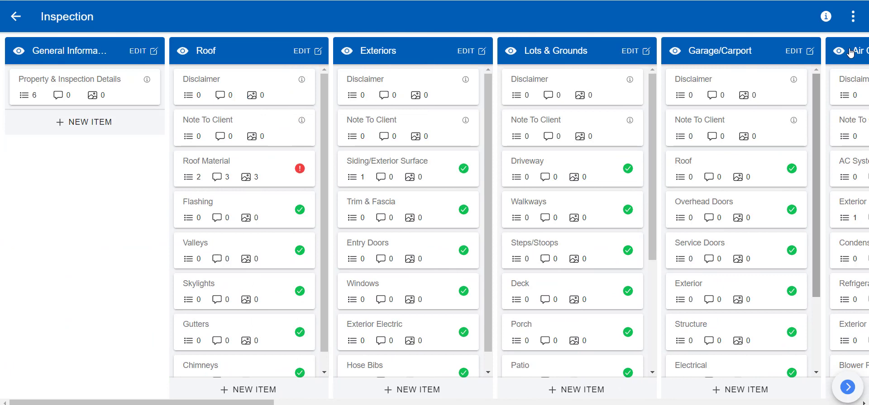
click(851, 17)
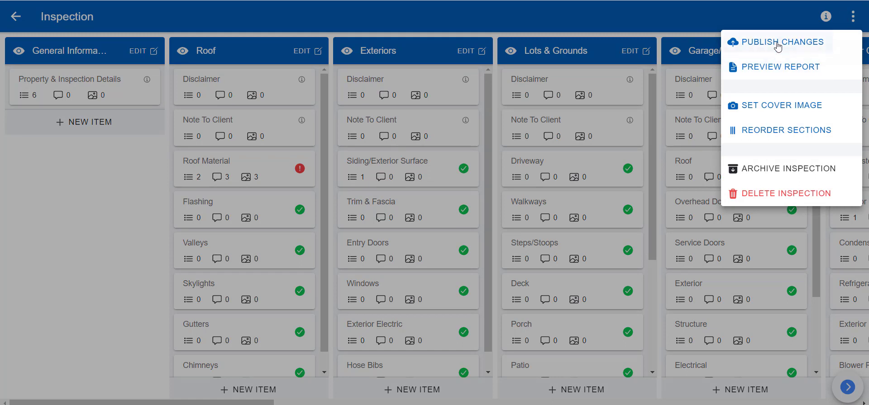
click(776, 110)
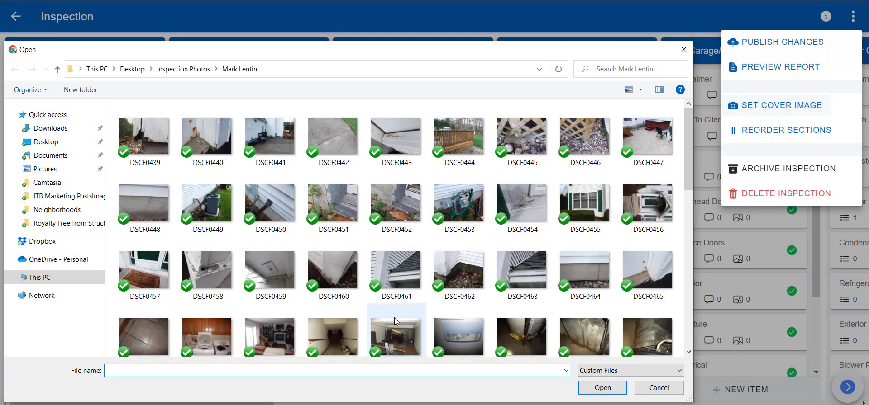
click(521, 337)
click(615, 388)
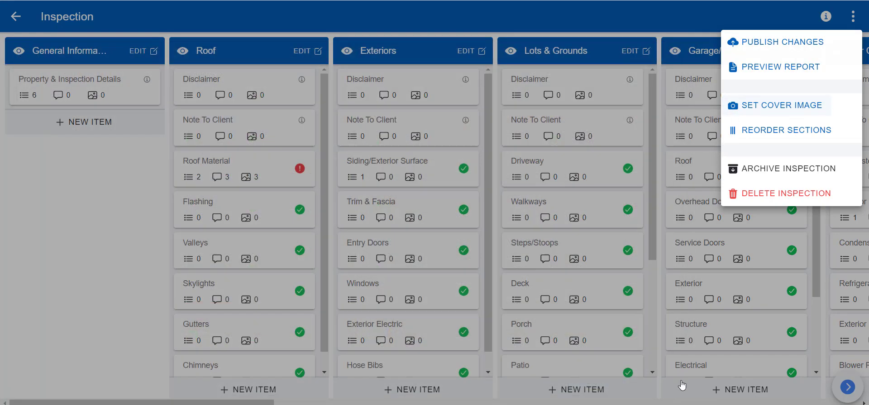
click(852, 17)
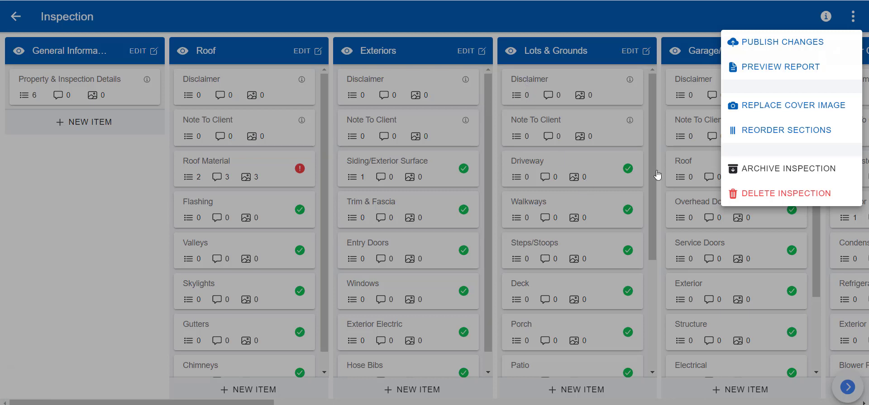
Step: Tick the client for publish notifications and add an extra recipient's e-mail address
click(782, 45)
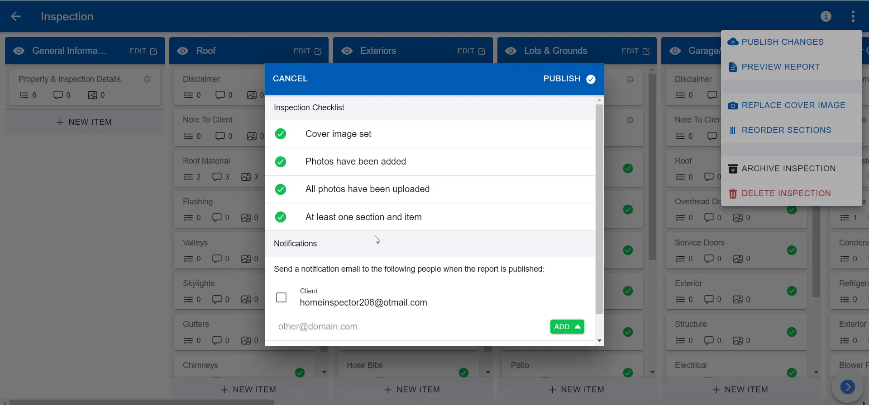
scroll(429, 253, down, 1)
click(274, 273)
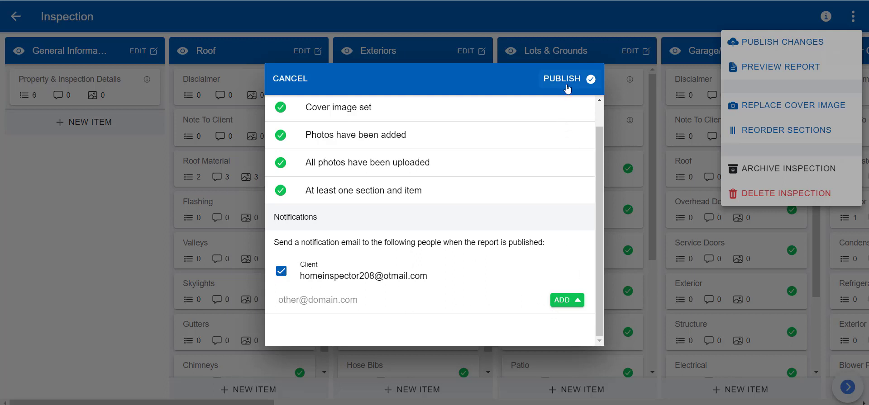
click(386, 301)
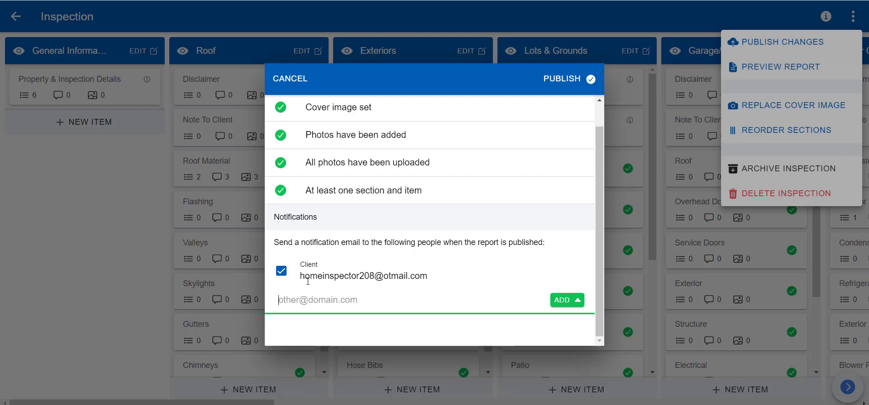
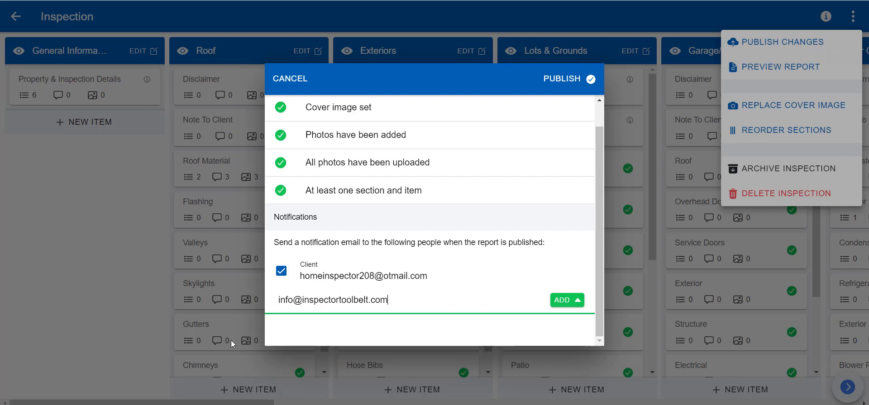
click(565, 301)
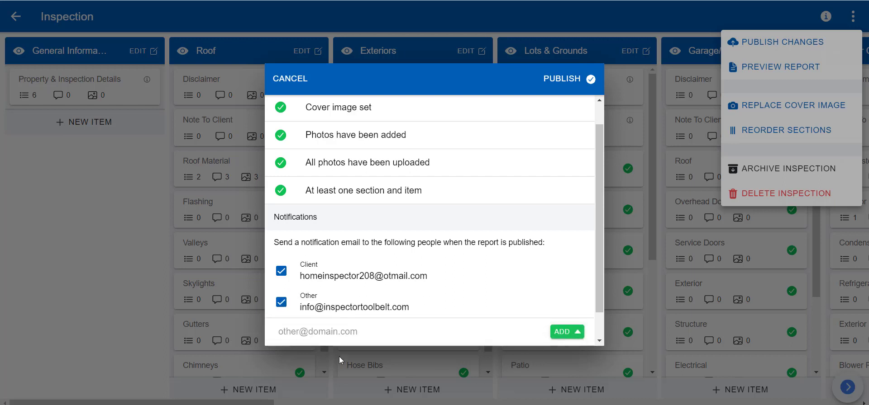
Step: Confirm the extra recipient's checkbox and publish the inspection report
scroll(468, 297, down, 1)
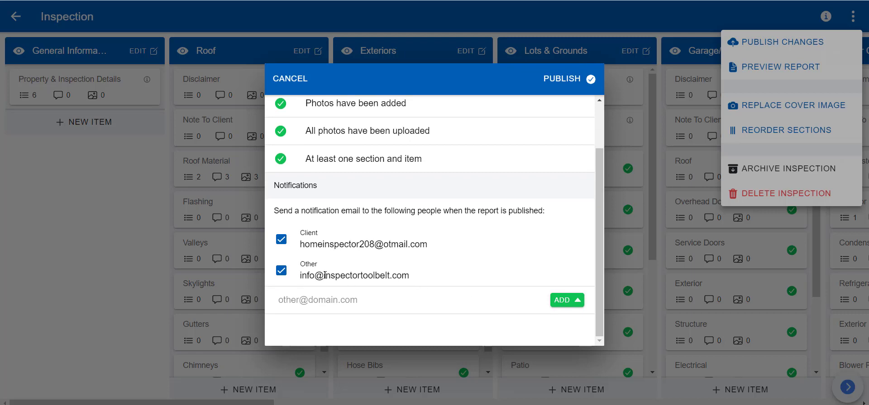
click(281, 270)
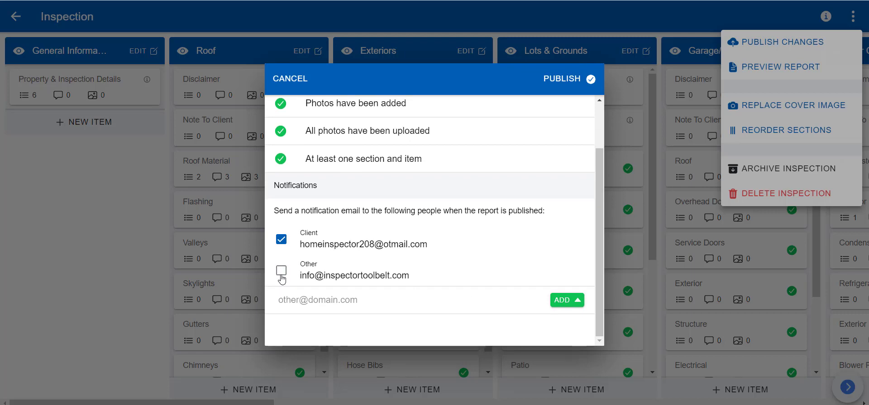
click(281, 271)
click(570, 81)
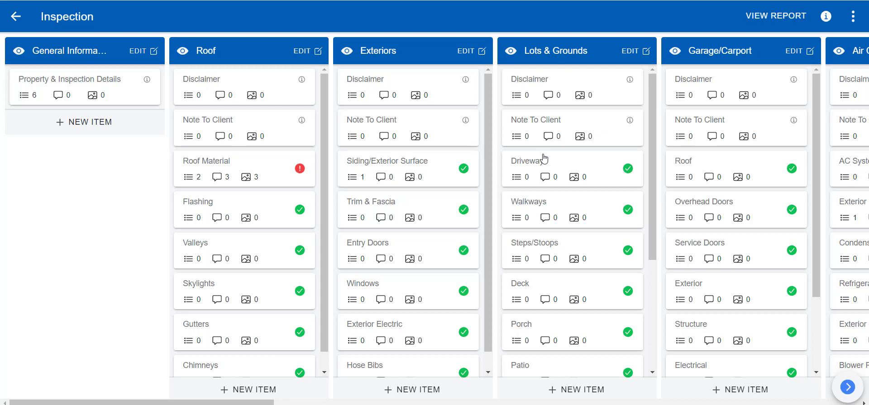
click(760, 18)
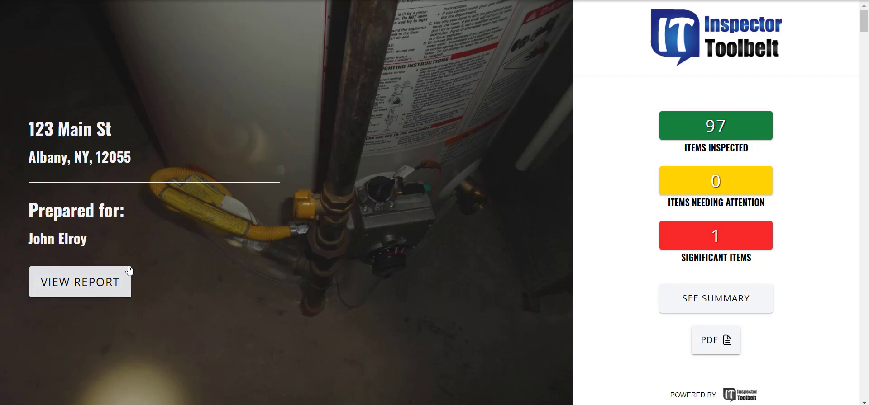
scroll(174, 247, down, 15)
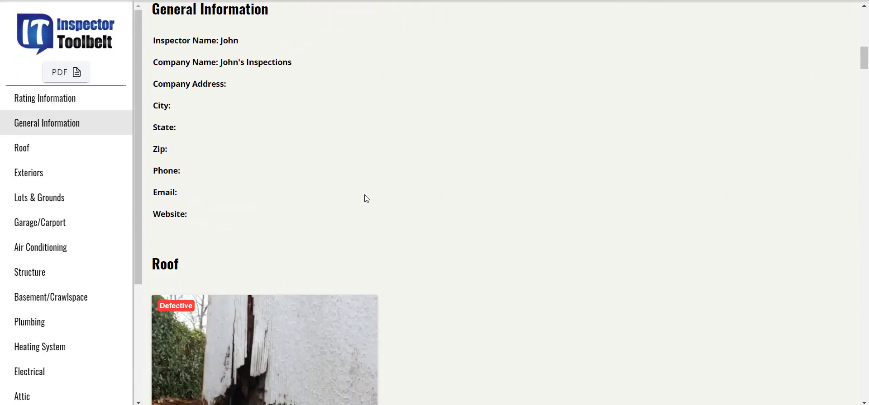
scroll(365, 195, down, 5)
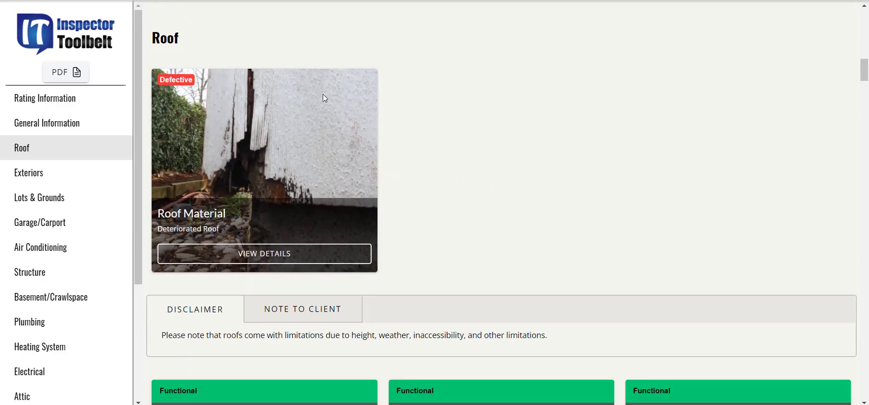
scroll(482, 132, down, 1)
scroll(557, 136, up, 9)
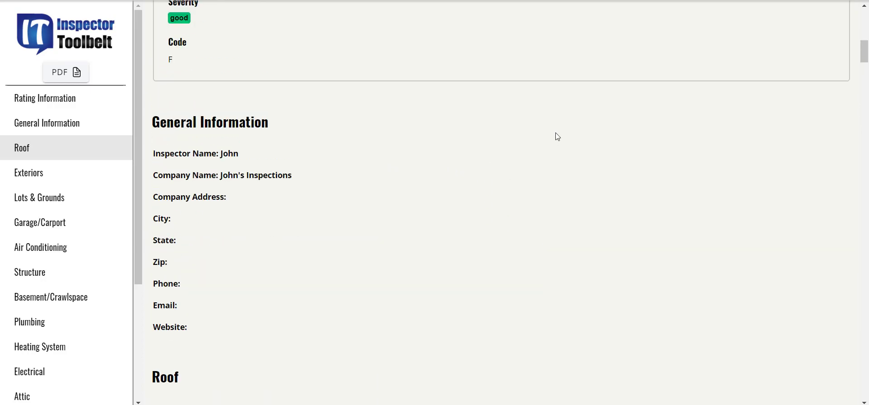
scroll(557, 136, up, 5)
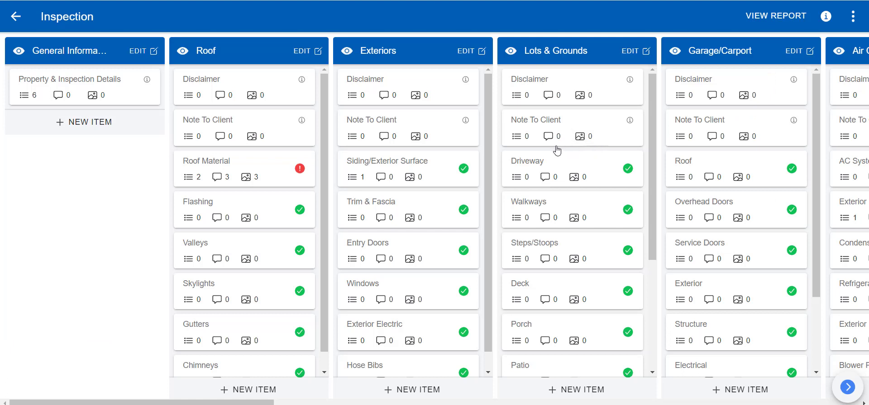